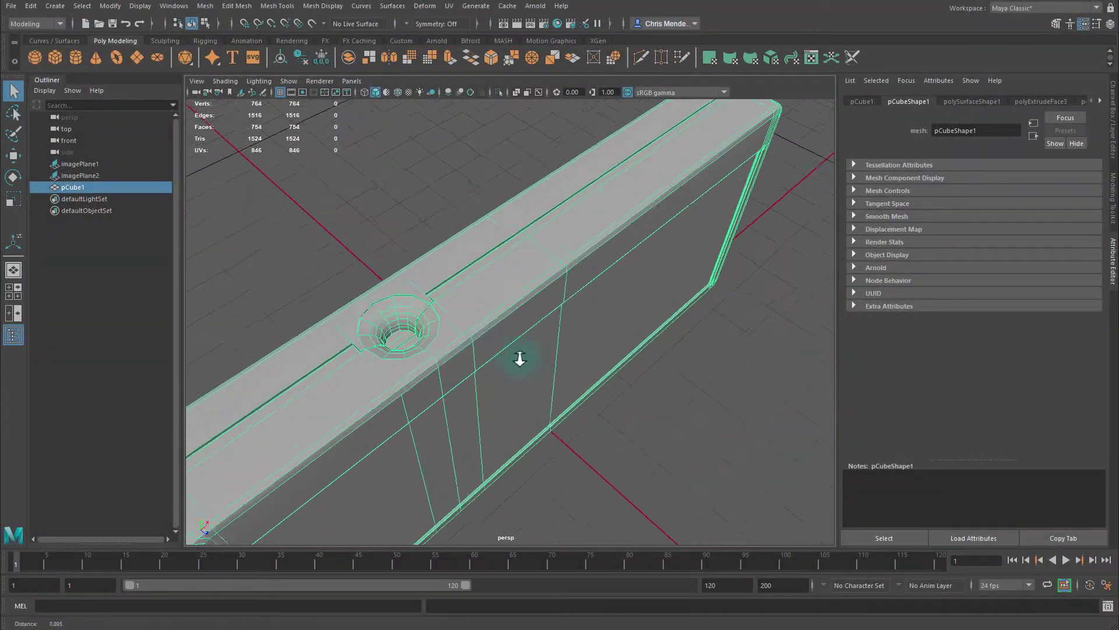
# Examine the many-sided faces around the cable hole and the vertices along its inner wall.
pyautogui.keyDown('alt'); pyautogui.moveTo(408, 369); pyautogui.dragTo(661, 345, button='middle'); pyautogui.keyUp('alt')
pyautogui.moveTo(630, 332); pyautogui.dragTo(635, 383, button='right')
pyautogui.click(600, 356)
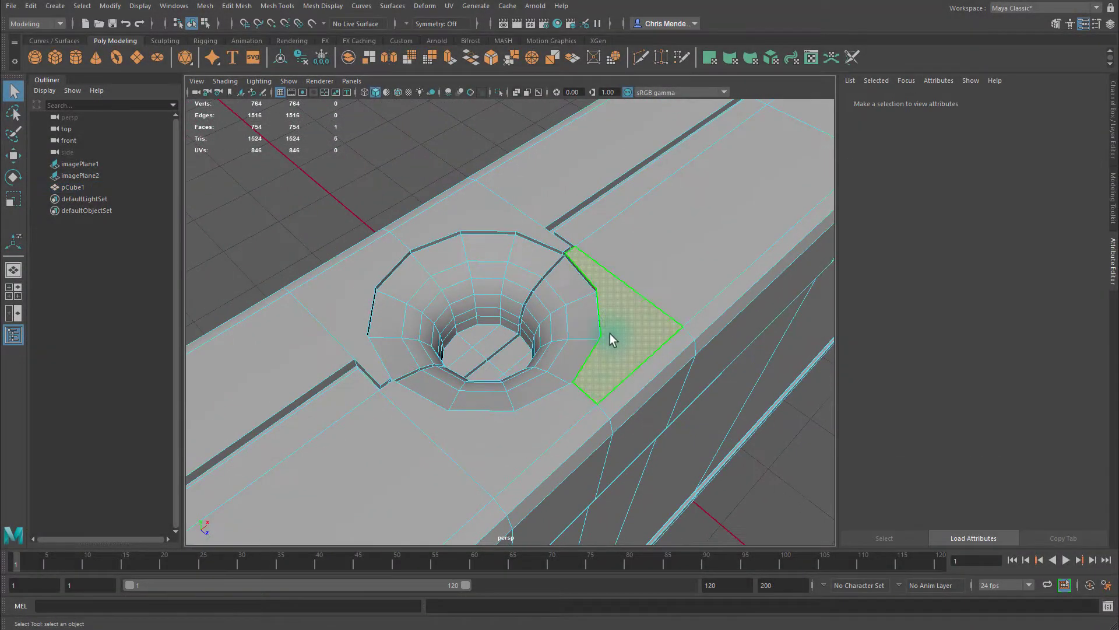
pyautogui.click(538, 411)
pyautogui.click(437, 217)
pyautogui.click(387, 257)
pyautogui.keyDown('alt'); pyautogui.moveTo(524, 325); pyautogui.dragTo(417, 318); pyautogui.keyUp('alt')
pyautogui.keyDown('alt'); pyautogui.moveTo(280, 314); pyautogui.dragTo(415, 320, button='right'); pyautogui.keyUp('alt')
pyautogui.keyDown('alt'); pyautogui.moveTo(279, 323); pyautogui.dragTo(671, 273, button='middle'); pyautogui.keyUp('alt')
pyautogui.keyDown('alt'); pyautogui.moveTo(457, 303); pyautogui.dragTo(471, 299, button='middle'); pyautogui.keyUp('alt')
pyautogui.moveTo(471, 299)
pyautogui.keyDown('alt'); pyautogui.mouseDown()
pyautogui.moveTo(508, 310)
pyautogui.moveTo(471, 314)
pyautogui.mouseUp(); pyautogui.keyUp('alt')
pyautogui.moveTo(347, 320); pyautogui.dragTo(264, 308, button='right')
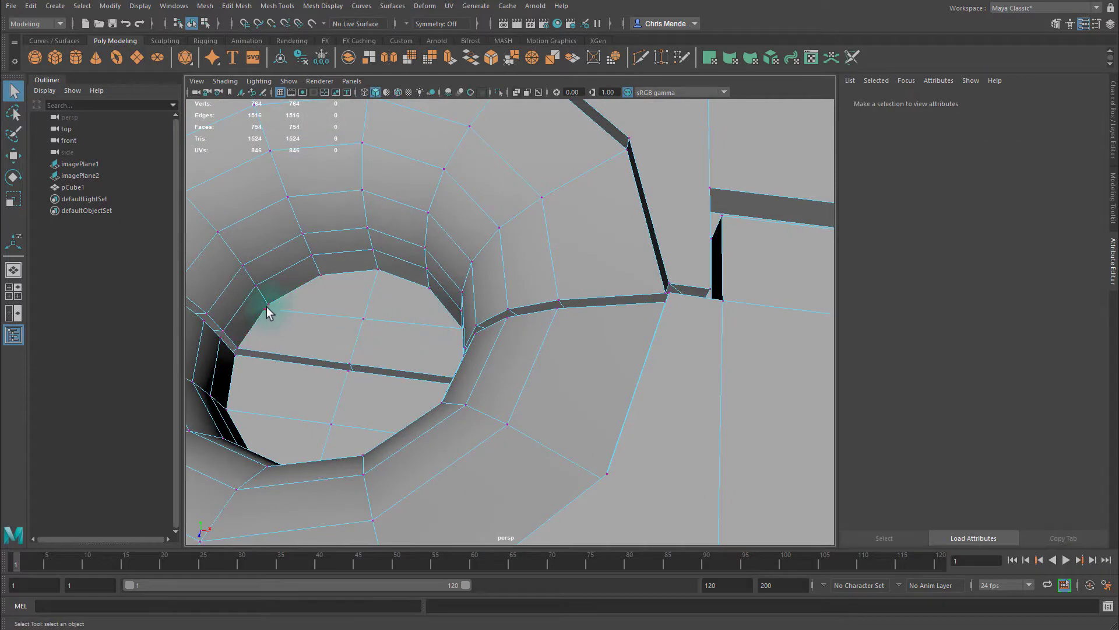
pyautogui.click(1108, 203)
pyautogui.click(1071, 423)
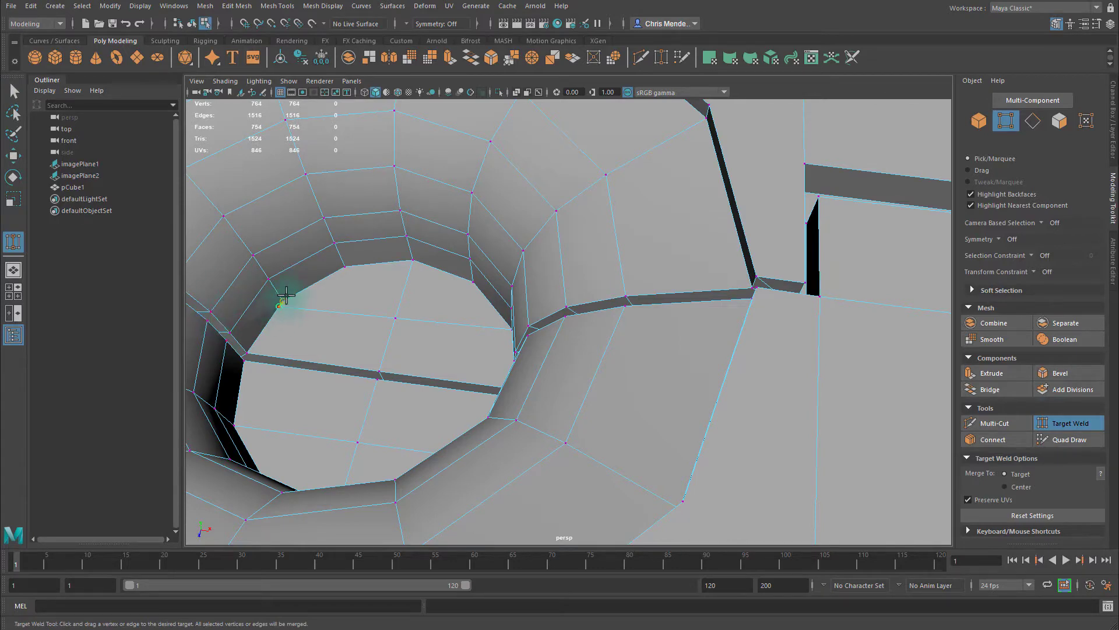
pyautogui.moveTo(285, 296); pyautogui.dragTo(419, 318)
# With Multi-Cut, insert four crosswise edge loops and one lengthwise edge loop through the area around the cable hole.
pyautogui.scroll(-4, 470, 317)
pyautogui.hotkey('ctrl', 'shift', 'x')
pyautogui.keyDown('ctrl'); pyautogui.click(496, 186); pyautogui.keyUp('ctrl')
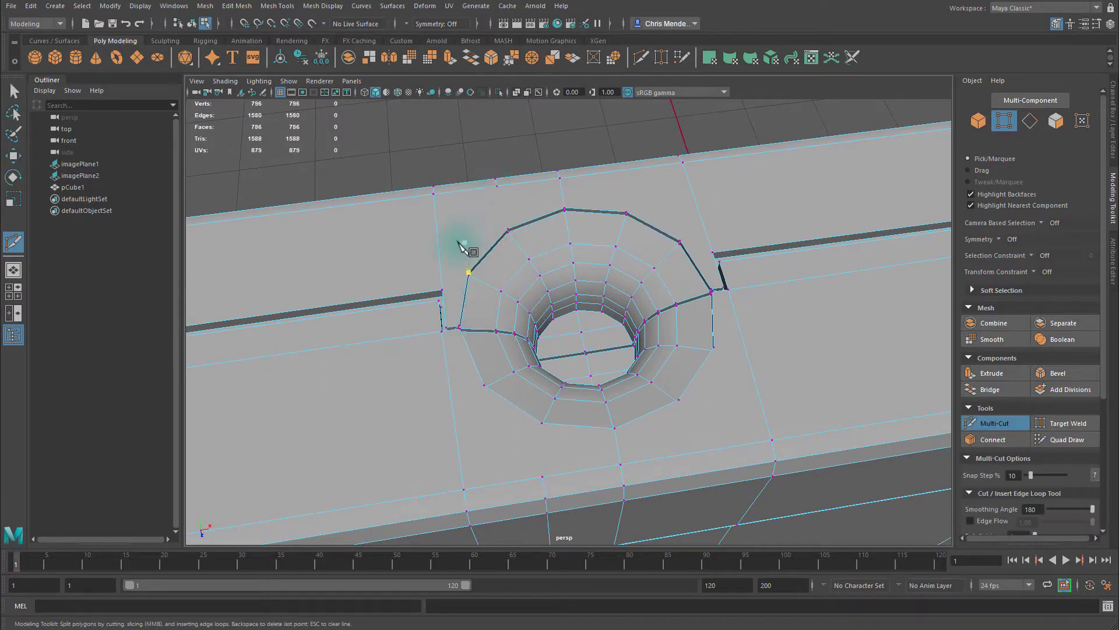
pyautogui.keyDown('ctrl'); pyautogui.click(622, 169); pyautogui.keyUp('ctrl')
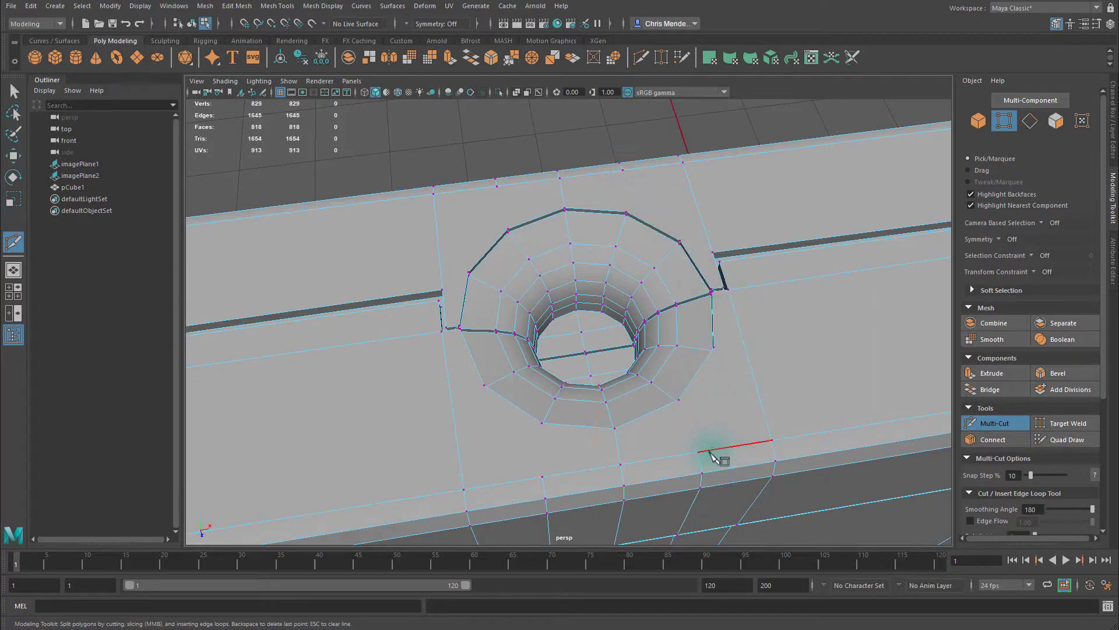
pyautogui.keyDown('ctrl'); pyautogui.click(754, 343); pyautogui.keyUp('ctrl')
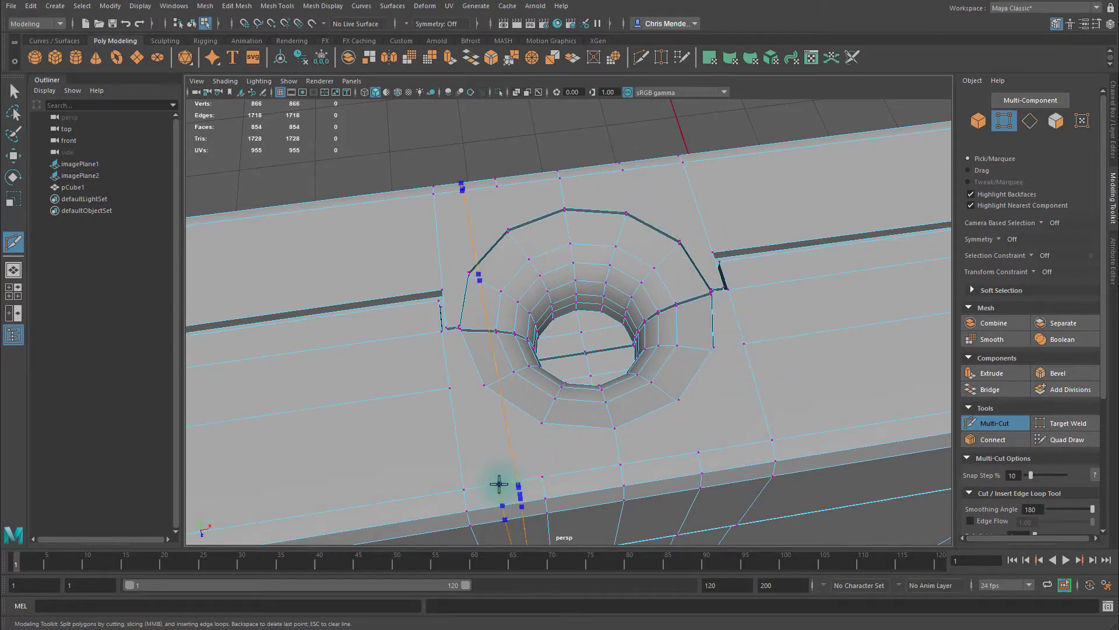
pyautogui.keyDown('ctrl'); pyautogui.click(607, 475); pyautogui.keyUp('ctrl')
pyautogui.keyDown('ctrl'); pyautogui.click(737, 449); pyautogui.keyUp('ctrl')
pyautogui.scroll(6, 500, 198)
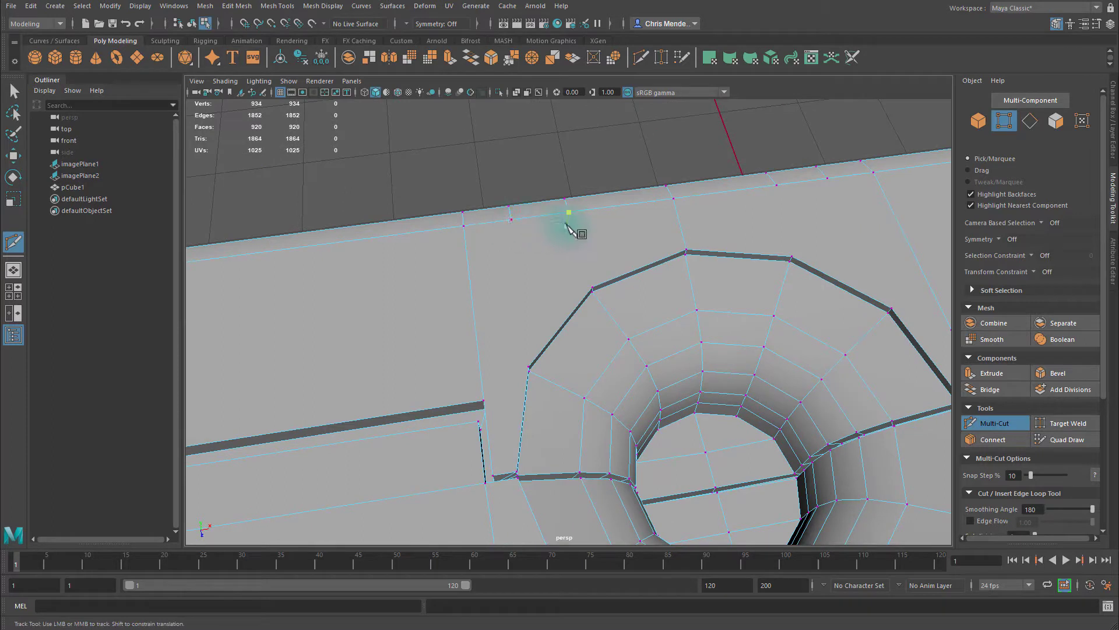
# Cut edges from the hole's back-left rim vertices to the matching back border vertices and to the adjacent slot corner.
pyautogui.click(569, 212)
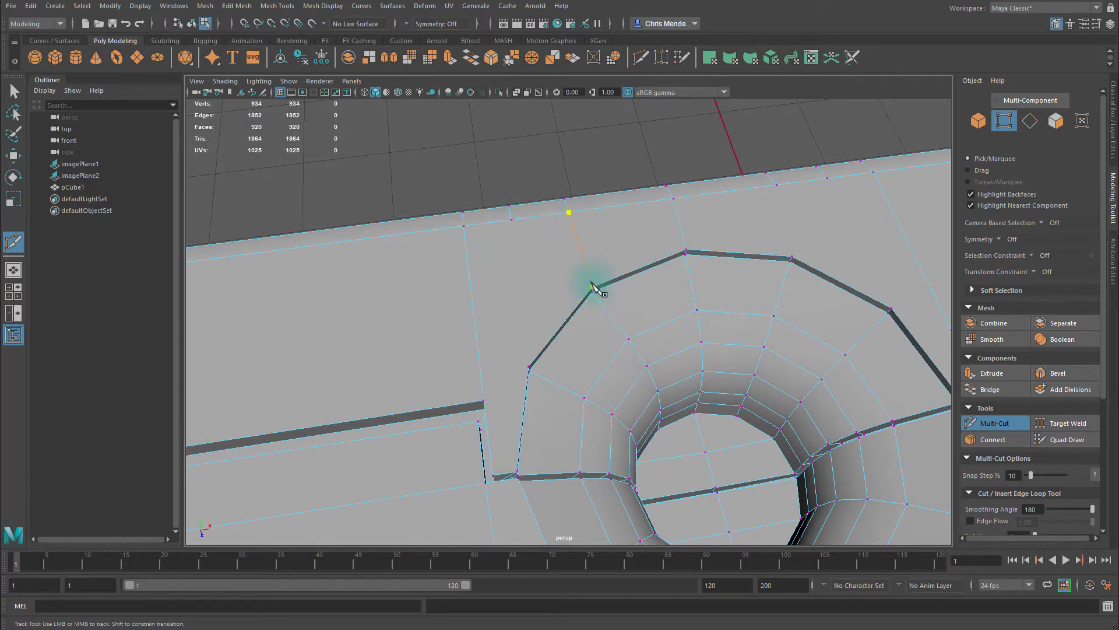
pyautogui.click(592, 286)
pyautogui.rightClick(592, 287)
pyautogui.click(511, 219)
pyautogui.click(529, 368)
pyautogui.rightClick(529, 367)
pyautogui.keyDown('ctrl'); pyautogui.click(479, 371); pyautogui.keyUp('ctrl')
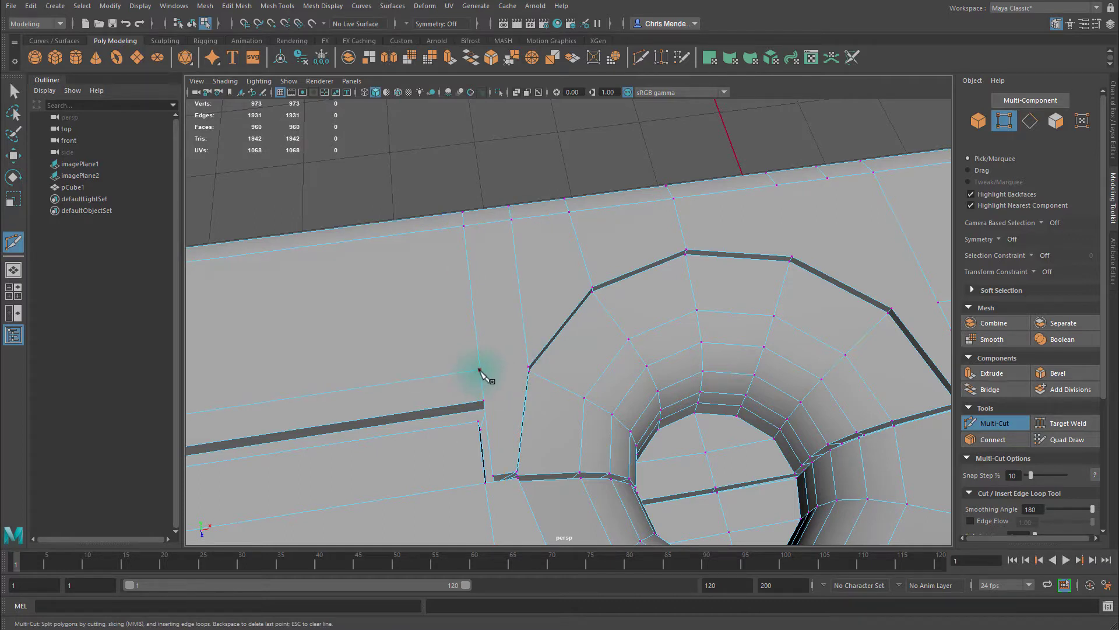
pyautogui.hotkey('ctrl', 'z')
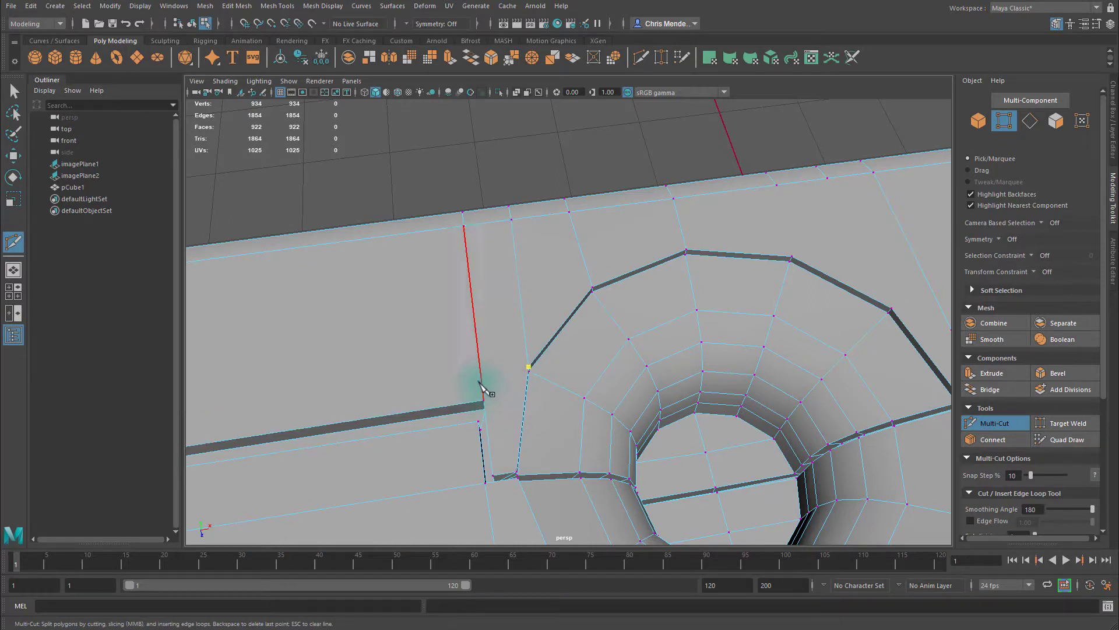
pyautogui.rightClick(484, 400)
# Cut edges from the hole's back-right rim vertices to the adjacent slot corner and the matching back border vertices.
pyautogui.keyDown('alt'); pyautogui.moveTo(690, 350); pyautogui.dragTo(644, 342, button='middle'); pyautogui.keyUp('alt')
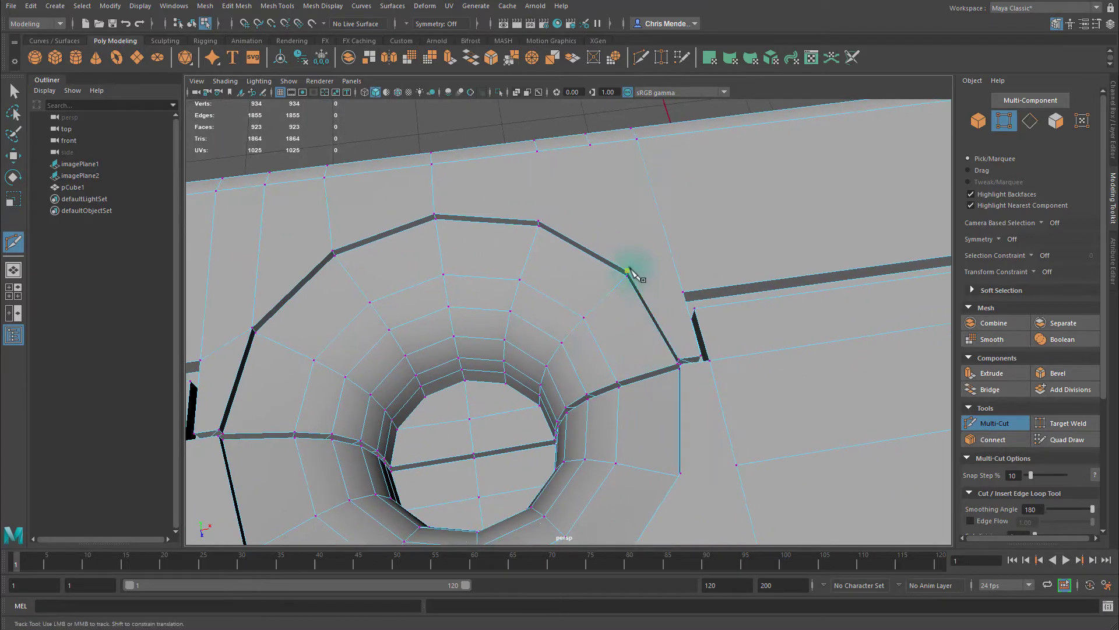
pyautogui.click(682, 292)
pyautogui.rightClick(659, 264)
pyautogui.click(538, 221)
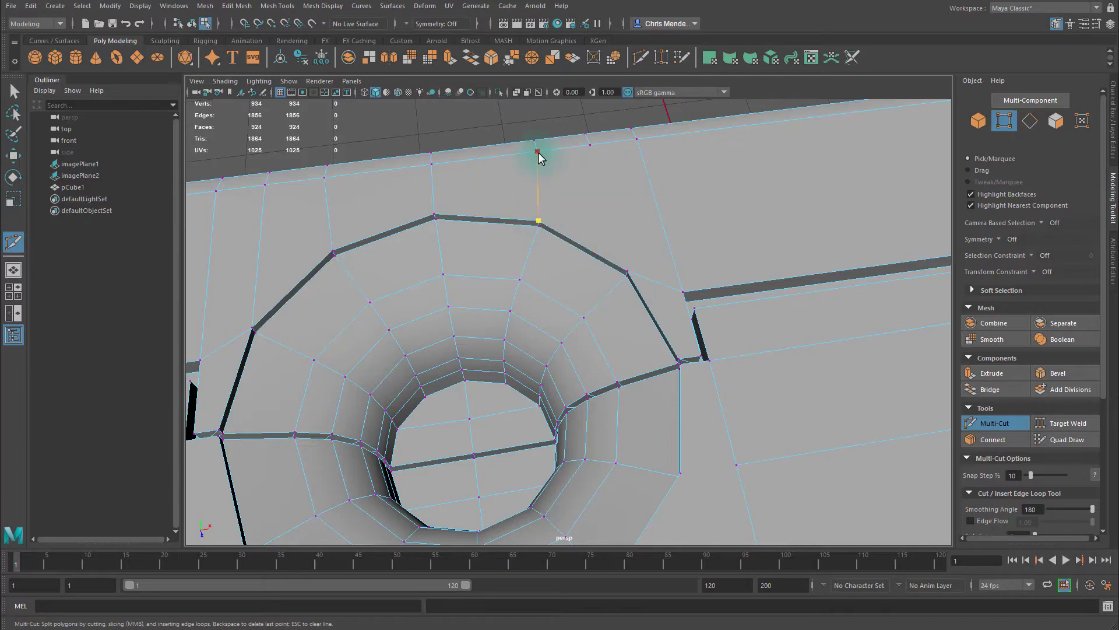
pyautogui.click(591, 153)
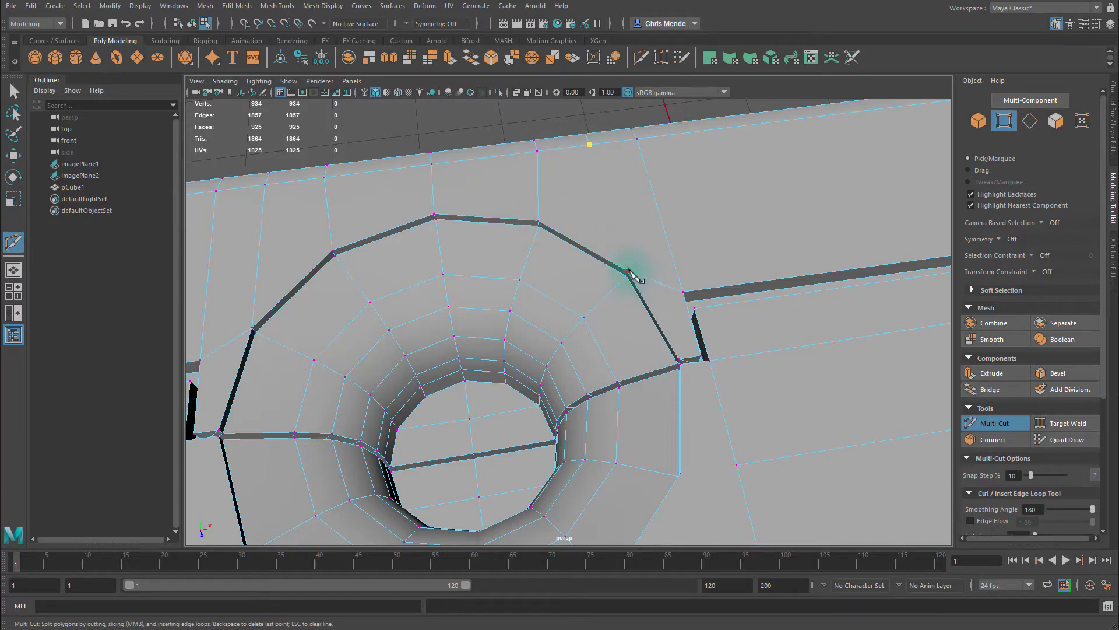
pyautogui.keyDown('alt'); pyautogui.moveTo(696, 355); pyautogui.dragTo(685, 333, button='middle'); pyautogui.keyUp('alt')
# Cut edges from the hole's front-right rim vertices to the lengthwise loop's vertex and the two matching front border vertices.
pyautogui.click(642, 335)
pyautogui.click(704, 330)
pyautogui.keyDown('alt'); pyautogui.moveTo(692, 362); pyautogui.dragTo(675, 313, button='middle'); pyautogui.keyUp('alt')
pyautogui.rightClick(674, 313)
pyautogui.click(646, 210)
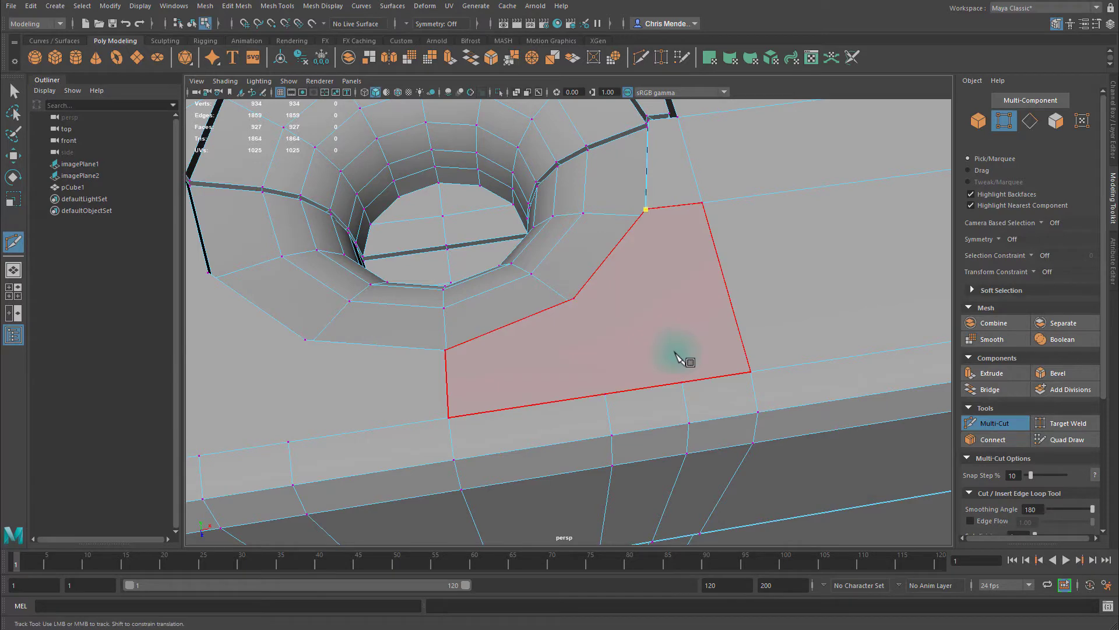
pyautogui.click(683, 381)
pyautogui.rightClick(652, 365)
pyautogui.click(575, 298)
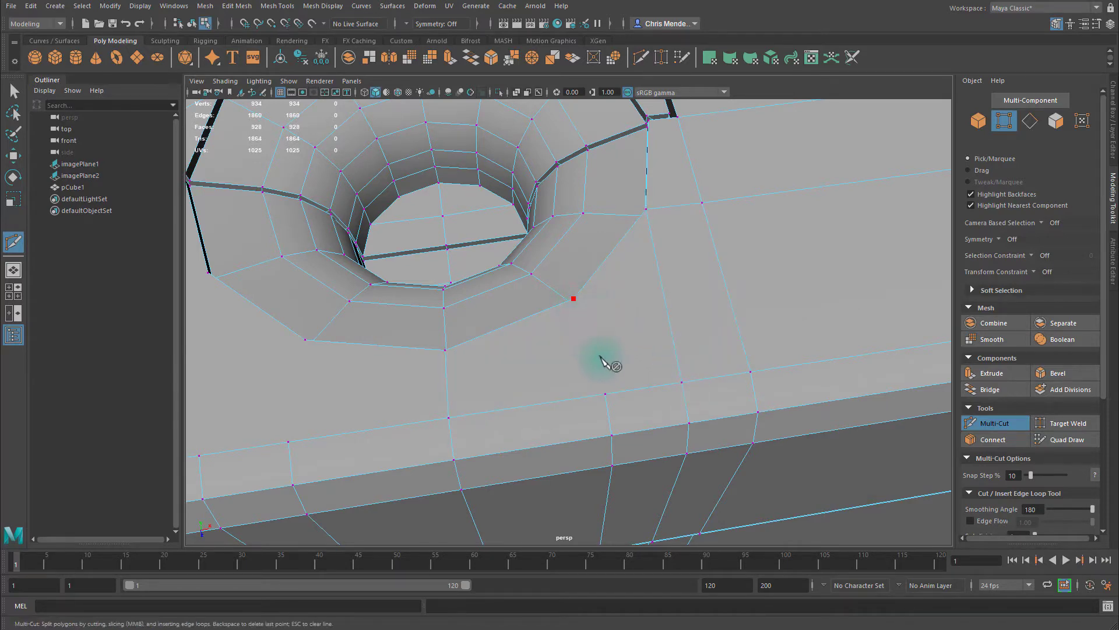
pyautogui.click(606, 394)
pyautogui.rightClick(577, 382)
# Cut edges from the hole's front-left rim vertices to the two front border vertices and the lengthwise loop's vertex.
pyautogui.keyDown('alt'); pyautogui.moveTo(542, 362); pyautogui.dragTo(585, 357, button='middle'); pyautogui.keyUp('alt')
pyautogui.click(585, 358)
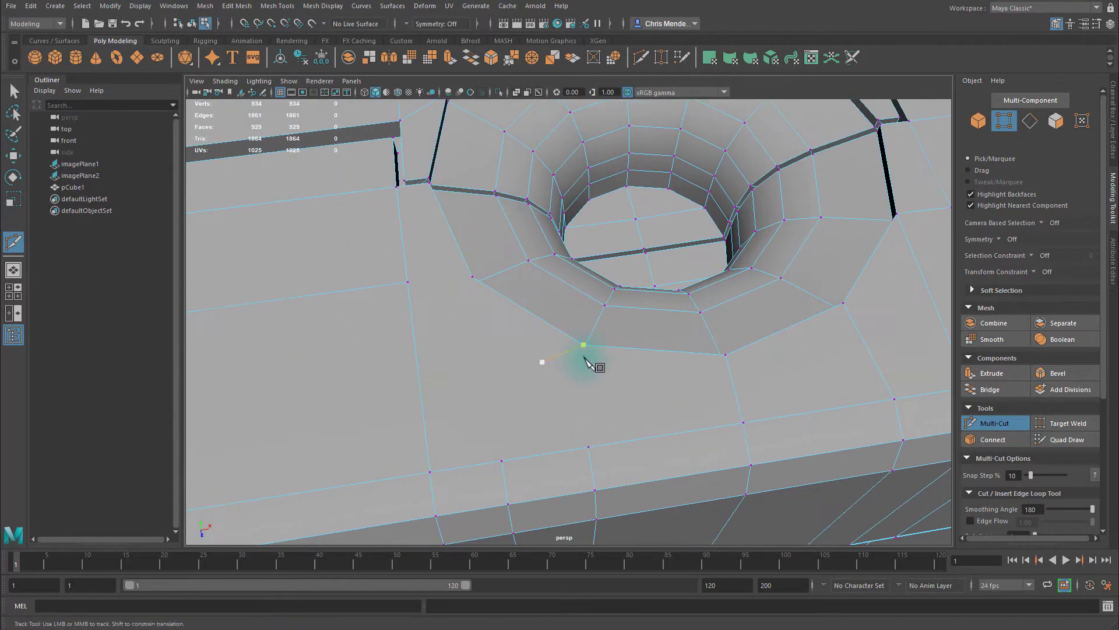
pyautogui.click(588, 447)
pyautogui.press('Return')
pyautogui.click(472, 278)
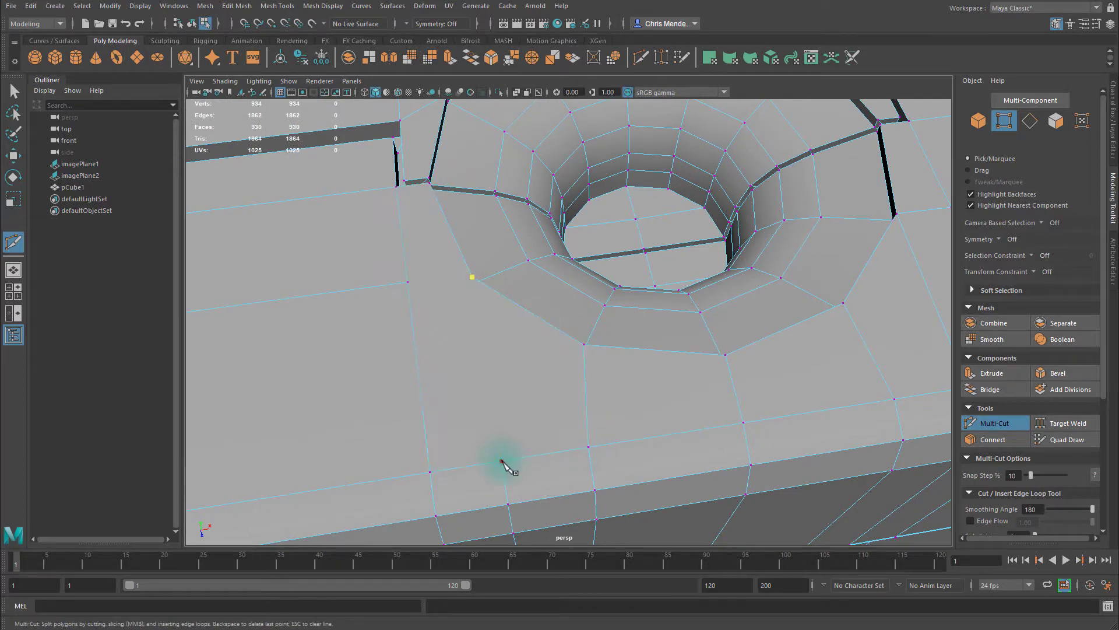
pyautogui.click(472, 278)
pyautogui.click(408, 282)
pyautogui.press('Return')
# Check the whole mesh with Cleanup, set to select faces with more than 4 sides, and close its options.
pyautogui.keyDown('alt'); pyautogui.moveTo(520, 242); pyautogui.dragTo(534, 252); pyautogui.keyUp('alt')
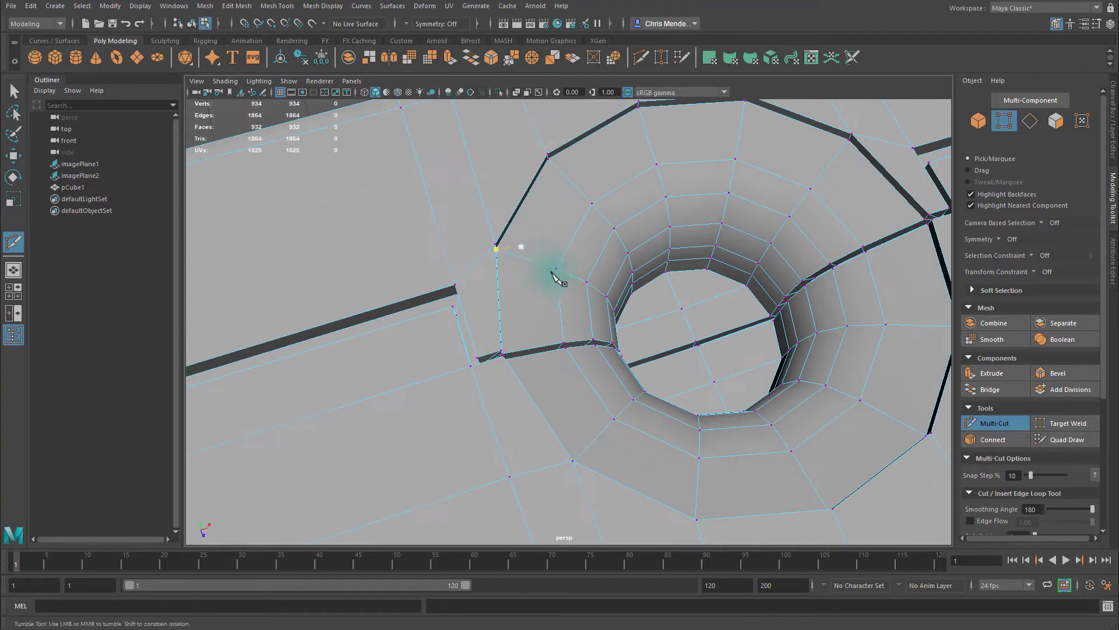
pyautogui.keyDown('alt'); pyautogui.moveTo(661, 305); pyautogui.dragTo(602, 320); pyautogui.keyUp('alt')
pyautogui.press('q')
pyautogui.press('F8')
pyautogui.click(204, 6)
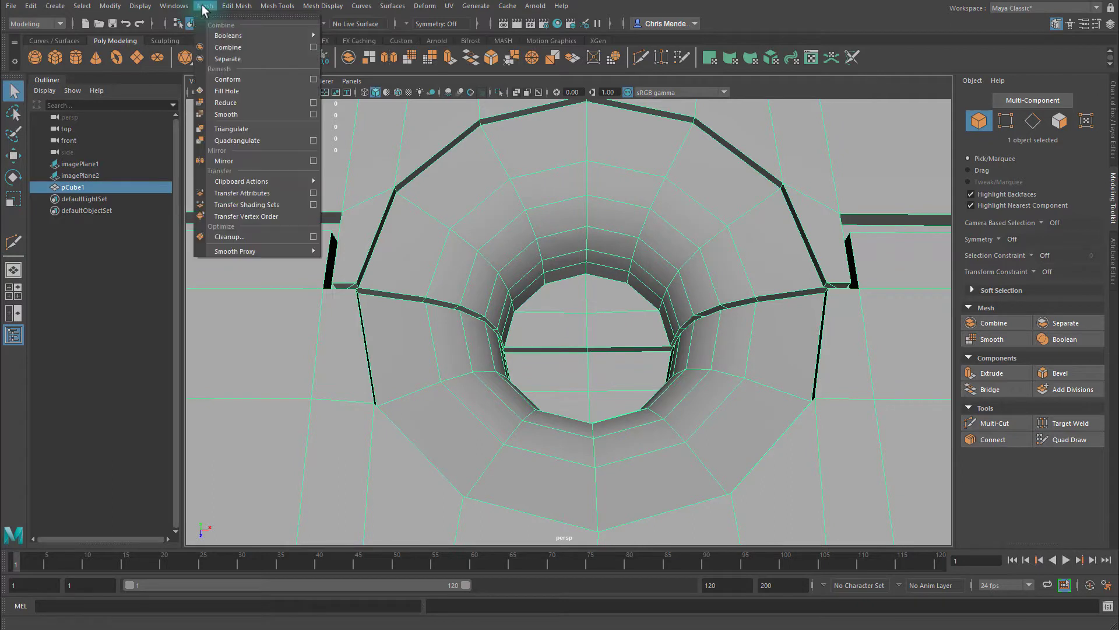
pyautogui.click(311, 237)
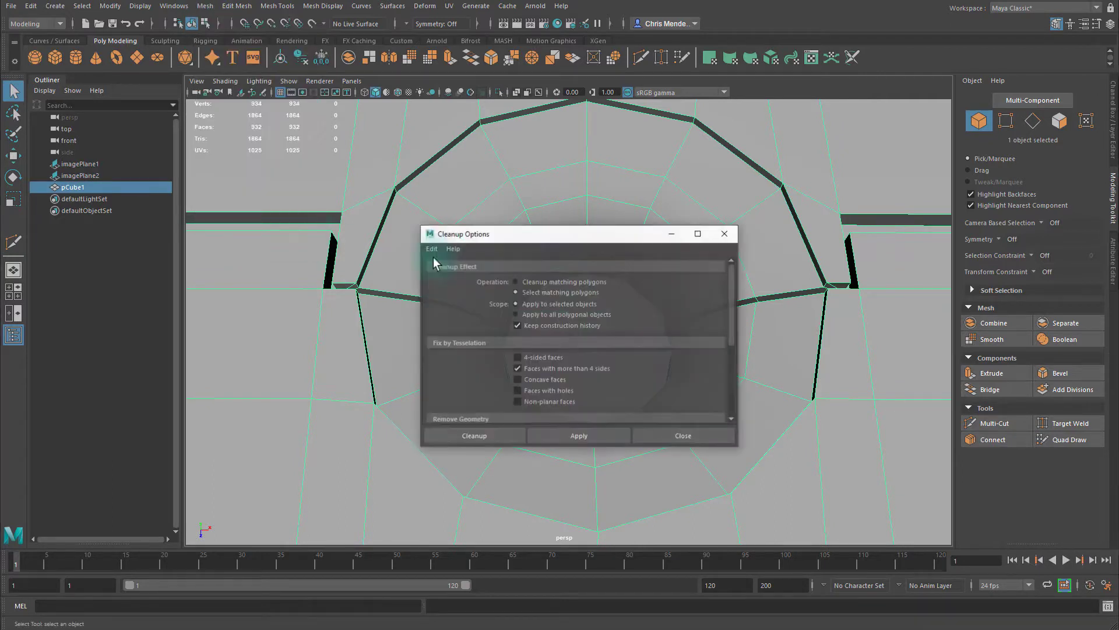
pyautogui.click(559, 433)
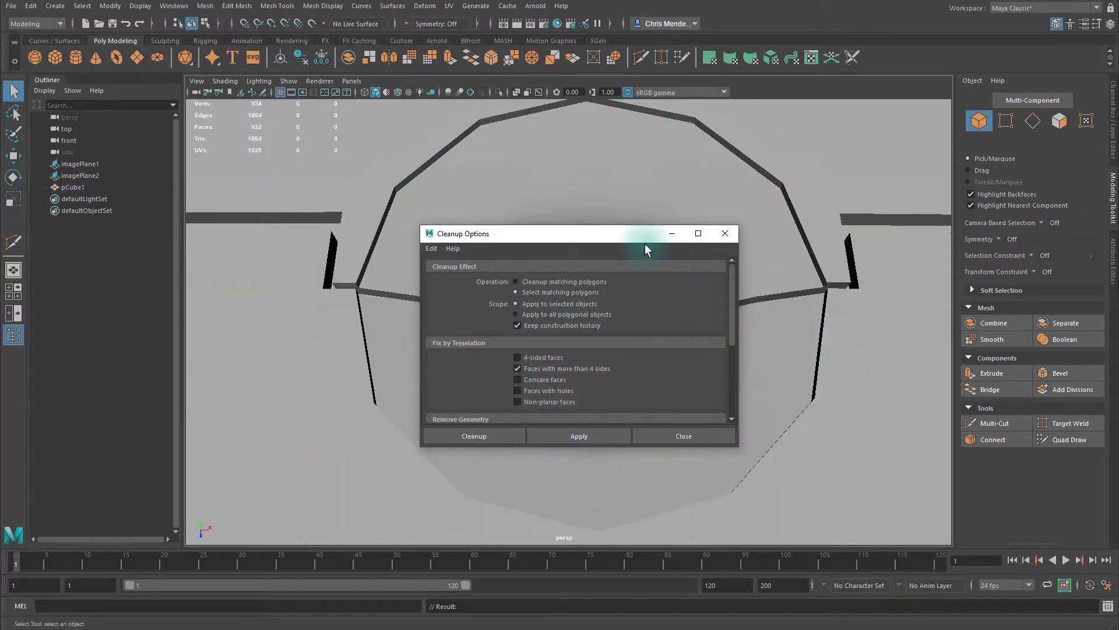
pyautogui.moveTo(639, 242); pyautogui.dragTo(700, 253)
pyautogui.click(728, 272)
pyautogui.scroll(-6, 700, 253)
pyautogui.click(649, 284)
# Switch to the Photos app and examine the cable exit in the reference image Detail1.jpg.
pyautogui.keyDown('alt'); pyautogui.moveTo(650, 288); pyautogui.dragTo(625, 313); pyautogui.keyUp('alt')
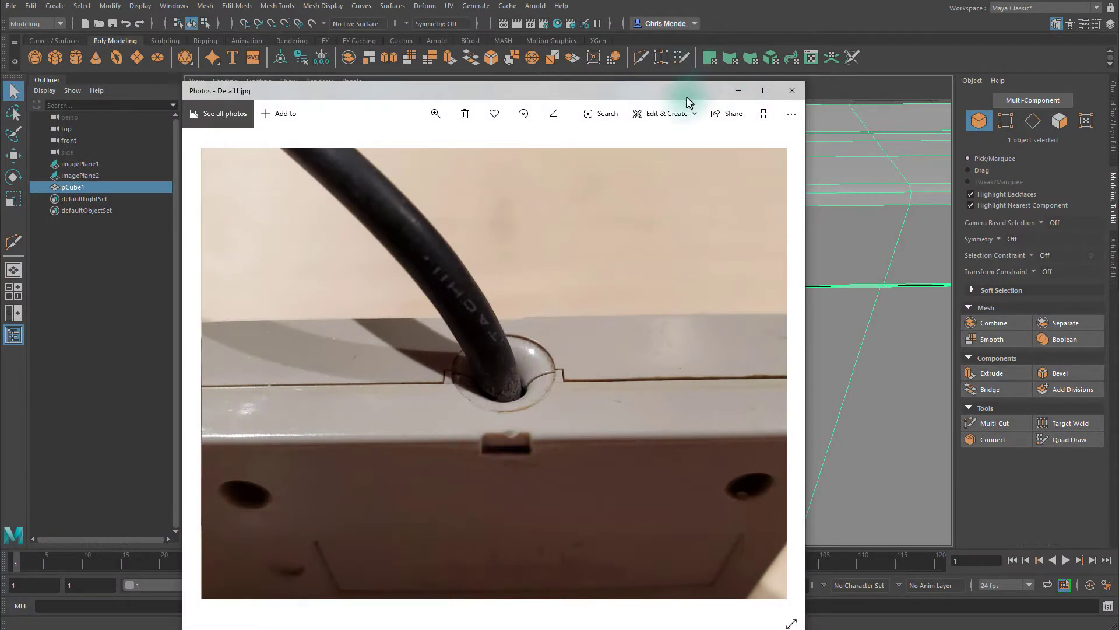
pyautogui.moveTo(683, 96); pyautogui.dragTo(694, 43)
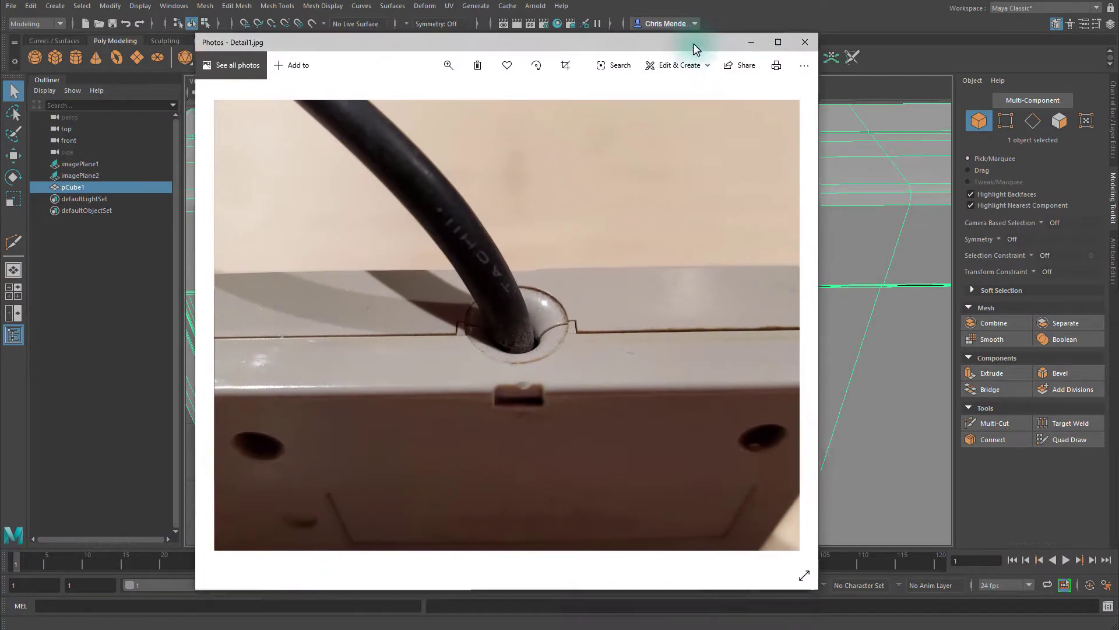
pyautogui.click(753, 39)
# In the top view, select the two crosswise edge loops on either side of the cable hole's centre line.
pyautogui.press('space')
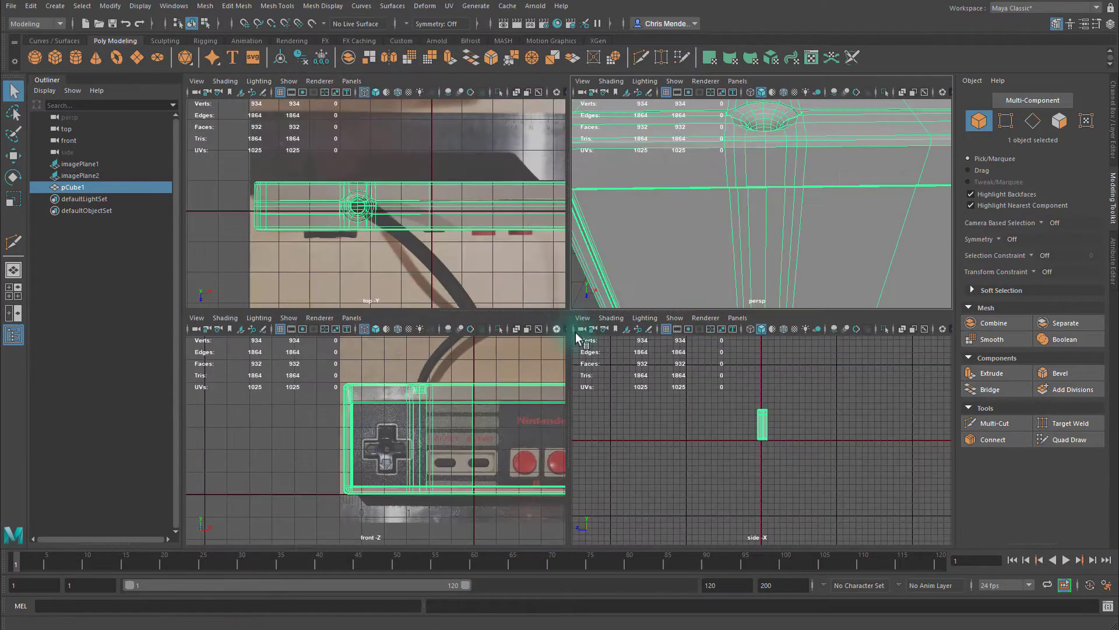
pyautogui.press('space')
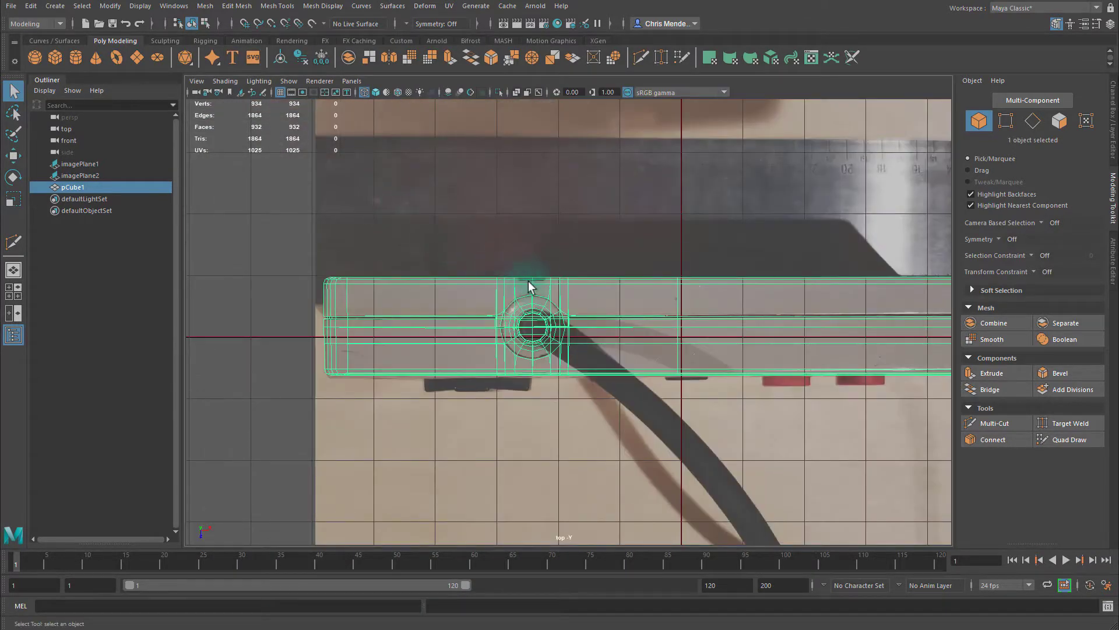
pyautogui.scroll(8, 531, 286)
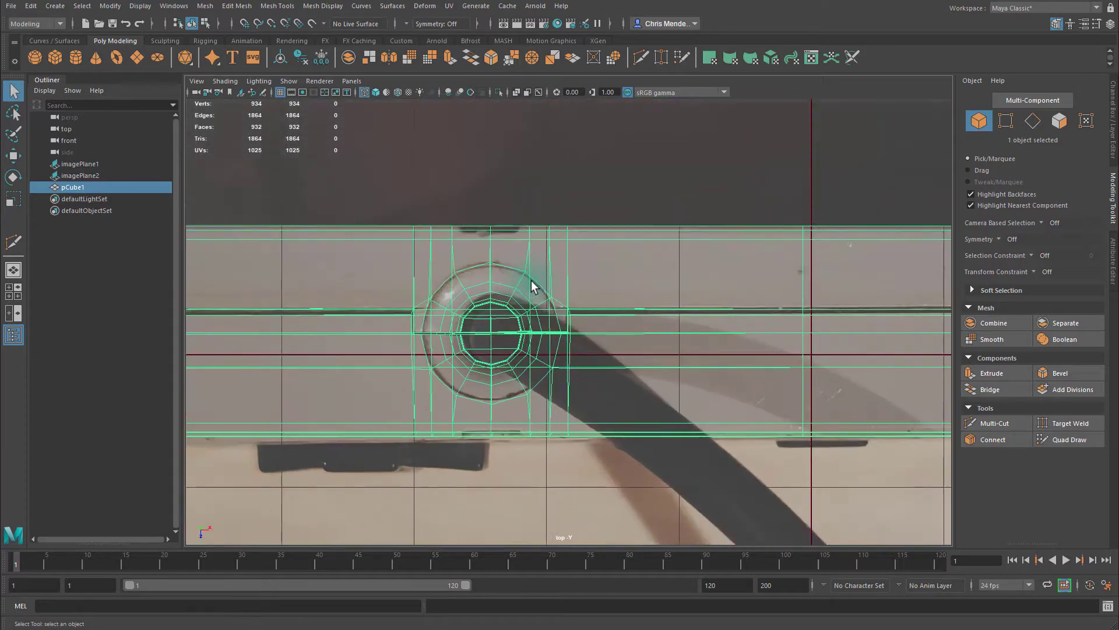
pyautogui.scroll(1, 531, 278)
pyautogui.press('F10')
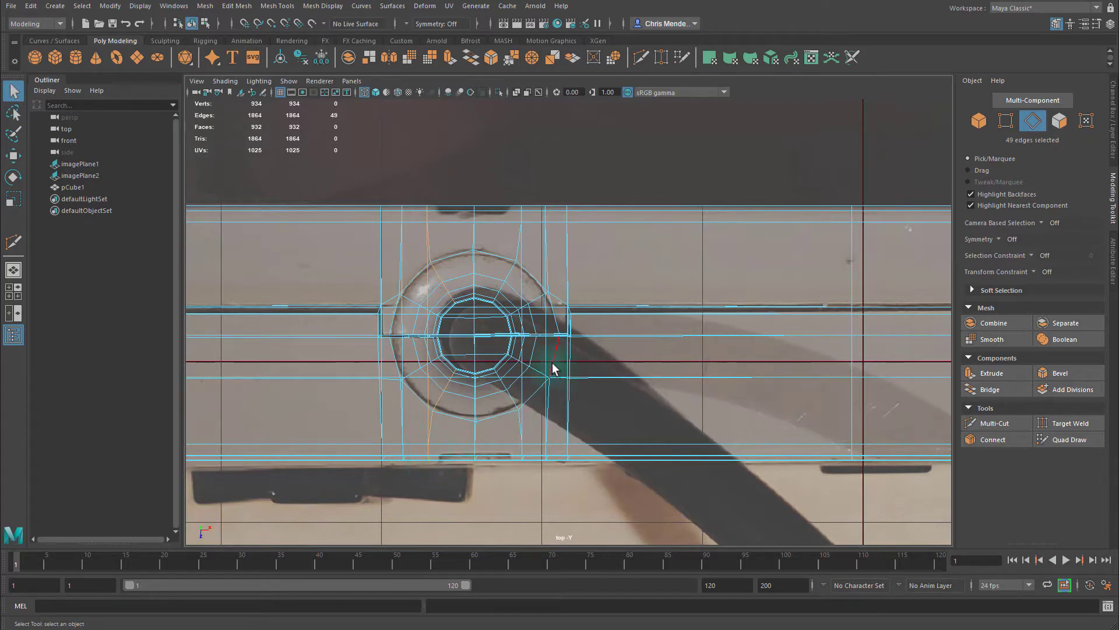
pyautogui.keyDown('shift'); pyautogui.doubleClick(426, 450); pyautogui.keyUp('shift')
# In the perspective view, deselect the two loop edges between the hole's front rim and the front border.
pyautogui.press('space')
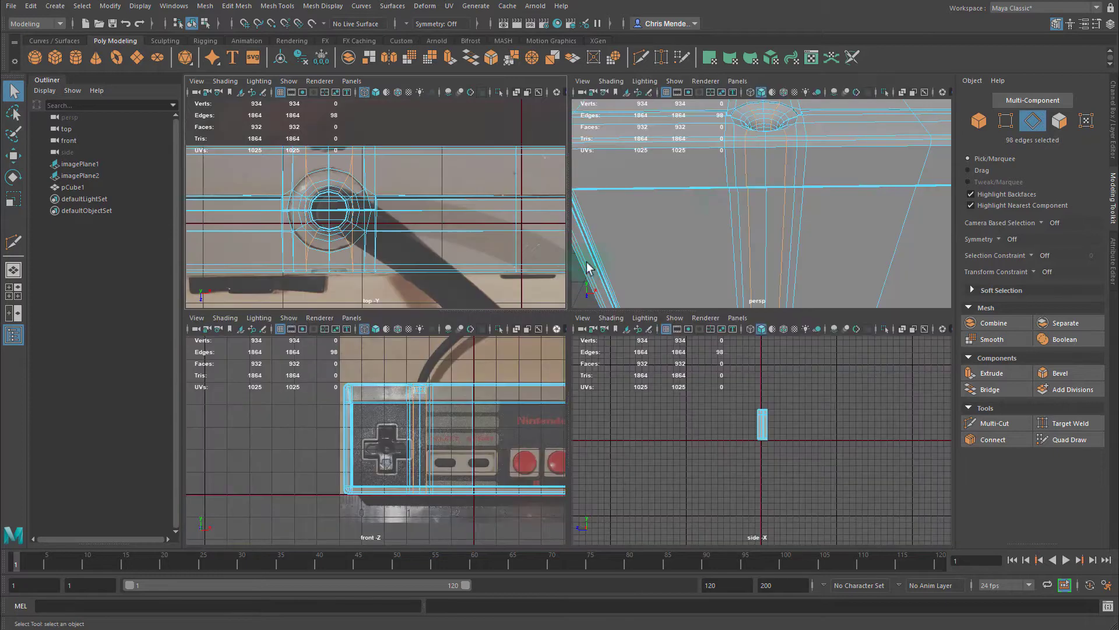
pyautogui.press('space')
pyautogui.keyDown('alt'); pyautogui.moveTo(618, 239); pyautogui.dragTo(600, 303, button='middle'); pyautogui.keyUp('alt')
pyautogui.keyDown('alt'); pyautogui.moveTo(527, 297); pyautogui.dragTo(554, 292, button='right'); pyautogui.keyUp('alt')
pyautogui.keyDown('alt'); pyautogui.moveTo(553, 298); pyautogui.dragTo(544, 383); pyautogui.keyUp('alt')
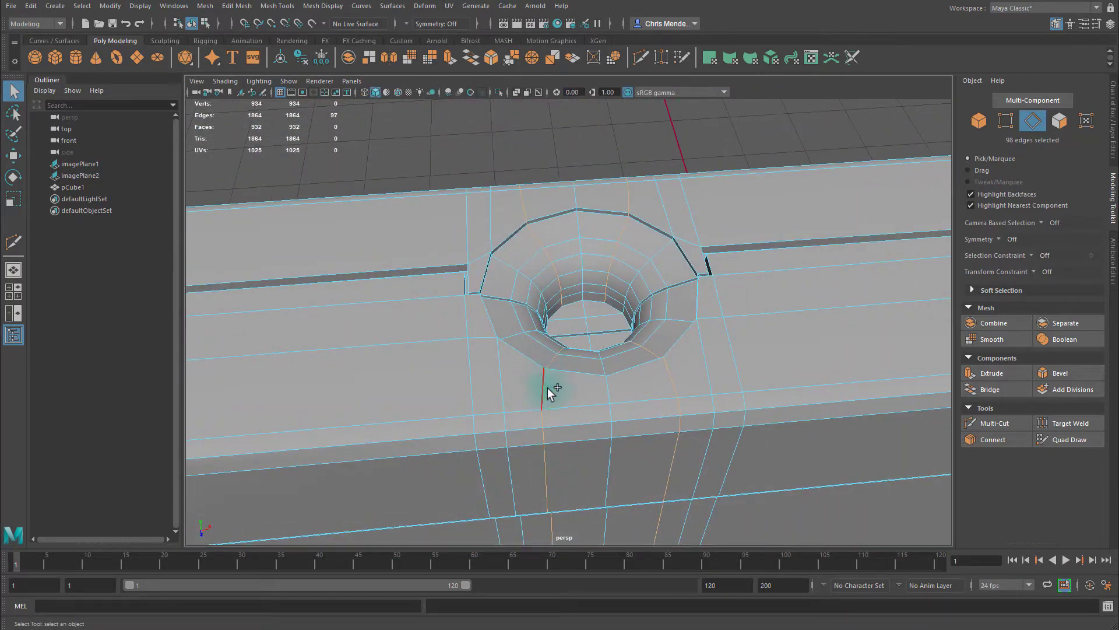
pyautogui.keyDown('ctrl'); pyautogui.click(671, 380); pyautogui.keyUp('ctrl')
pyautogui.keyDown('ctrl'); pyautogui.click(669, 379); pyautogui.keyUp('ctrl')
pyautogui.keyDown('alt'); pyautogui.moveTo(633, 352); pyautogui.dragTo(636, 400); pyautogui.keyUp('alt')
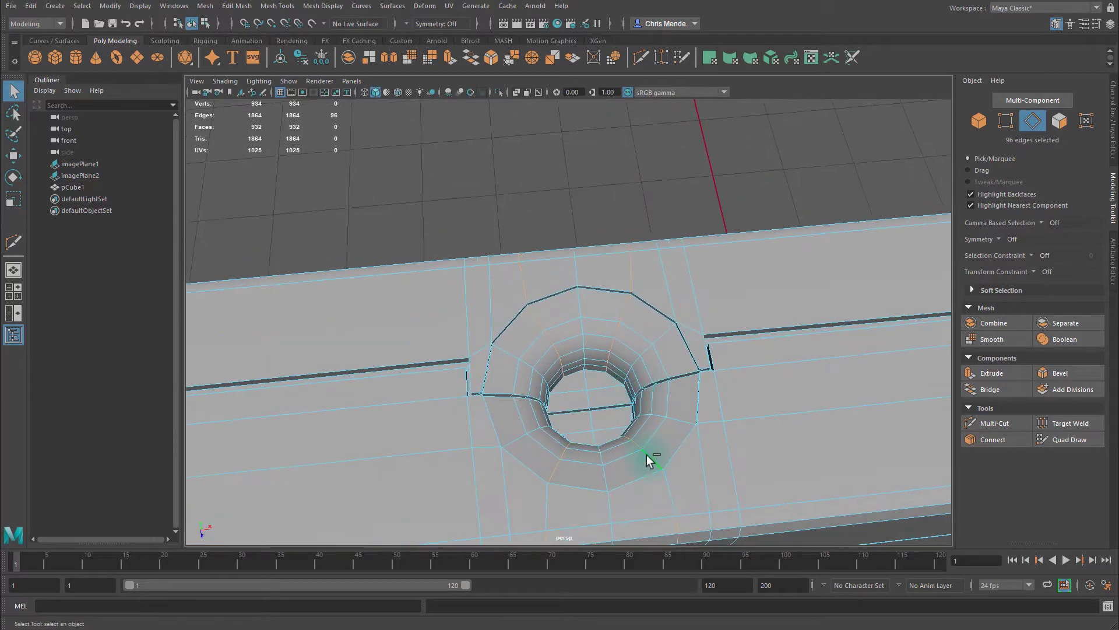
# Deselect the selected loop edges running down the sloped funnel wall of the cable hole.
pyautogui.keyDown('ctrl'); pyautogui.click(646, 453); pyautogui.keyUp('ctrl')
pyautogui.keyDown('ctrl'); pyautogui.click(555, 467); pyautogui.keyUp('ctrl')
pyautogui.keyDown('ctrl'); pyautogui.click(537, 323); pyautogui.keyUp('ctrl')
pyautogui.keyDown('ctrl'); pyautogui.click(557, 358); pyautogui.keyUp('ctrl')
pyautogui.keyDown('ctrl'); pyautogui.click(558, 352); pyautogui.keyUp('ctrl')
pyautogui.keyDown('ctrl'); pyautogui.click(620, 328); pyautogui.keyUp('ctrl')
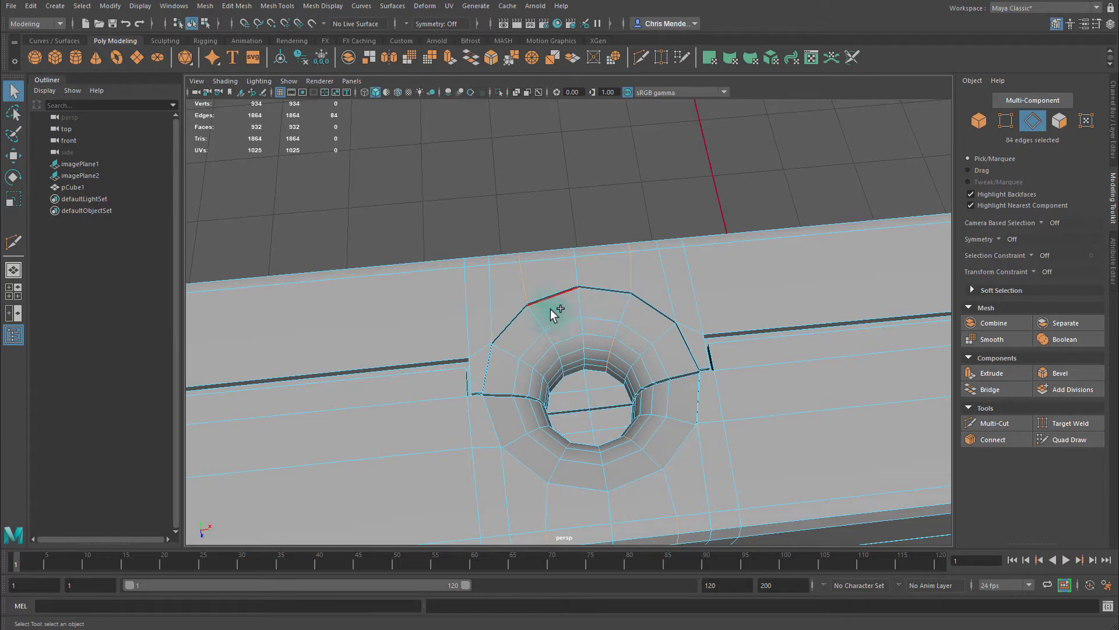
pyautogui.keyDown('ctrl'); pyautogui.click(614, 342); pyautogui.keyUp('ctrl')
pyautogui.keyDown('ctrl'); pyautogui.click(645, 382); pyautogui.keyUp('ctrl')
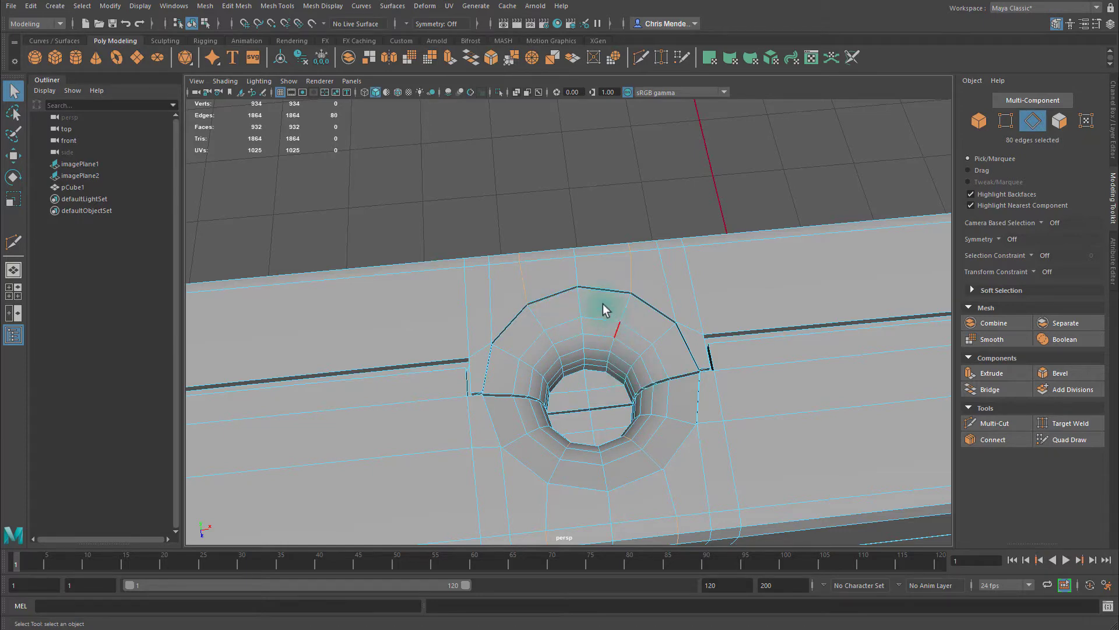
# Deselect the remaining loop edges at the rim and deep inside the cable hole.
pyautogui.scroll(5, 607, 305)
pyautogui.keyDown('ctrl'); pyautogui.click(457, 273); pyautogui.keyUp('ctrl')
pyautogui.keyDown('ctrl'); pyautogui.click(736, 245); pyautogui.keyUp('ctrl')
pyautogui.keyDown('alt'); pyautogui.moveTo(739, 320); pyautogui.dragTo(811, 305); pyautogui.keyUp('alt')
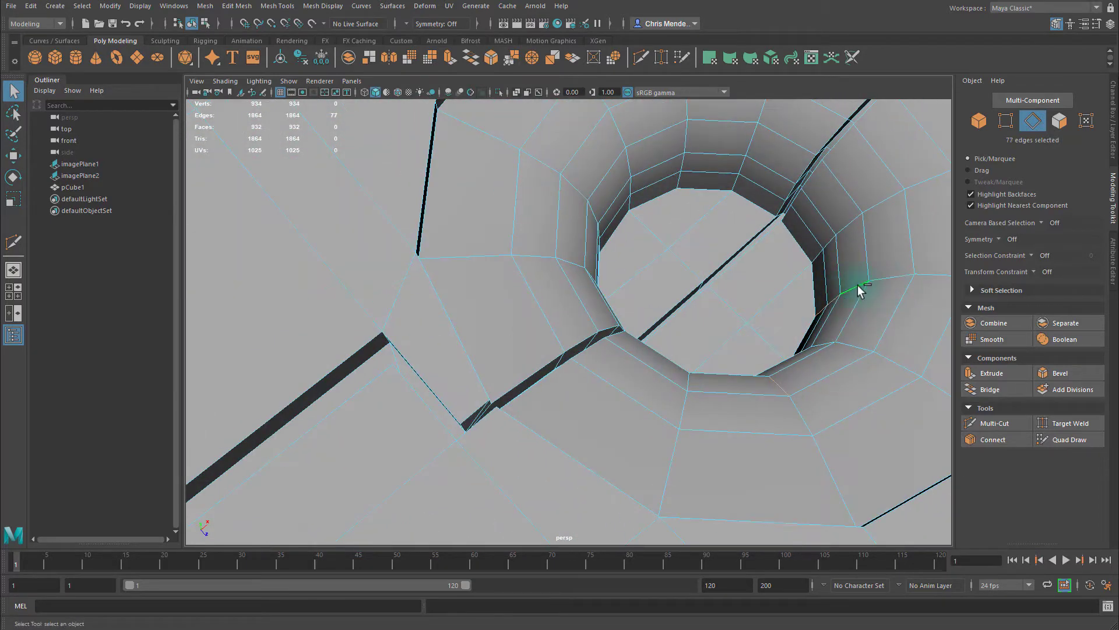
pyautogui.keyDown('ctrl'); pyautogui.click(820, 307); pyautogui.keyUp('ctrl')
pyautogui.keyDown('alt'); pyautogui.moveTo(820, 309); pyautogui.dragTo(777, 323); pyautogui.keyUp('alt')
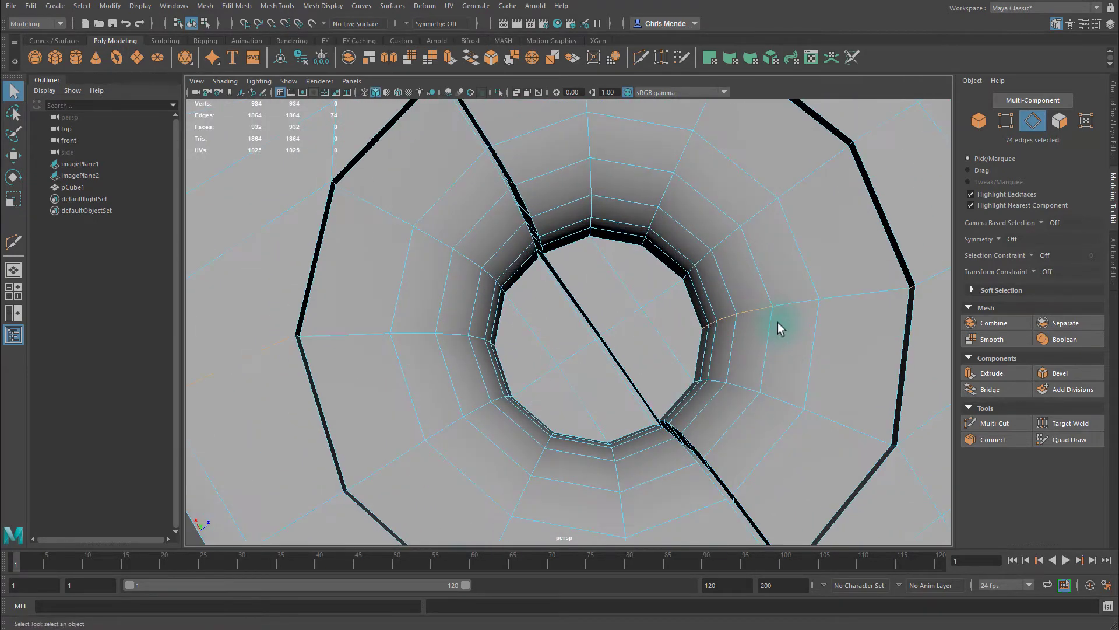
pyautogui.keyDown('ctrl'); pyautogui.click(725, 317); pyautogui.keyUp('ctrl')
pyautogui.keyDown('ctrl'); pyautogui.click(712, 323); pyautogui.keyUp('ctrl')
pyautogui.keyDown('ctrl'); pyautogui.click(705, 324); pyautogui.keyUp('ctrl')
pyautogui.keyDown('ctrl'); pyautogui.click(912, 289); pyautogui.keyUp('ctrl')
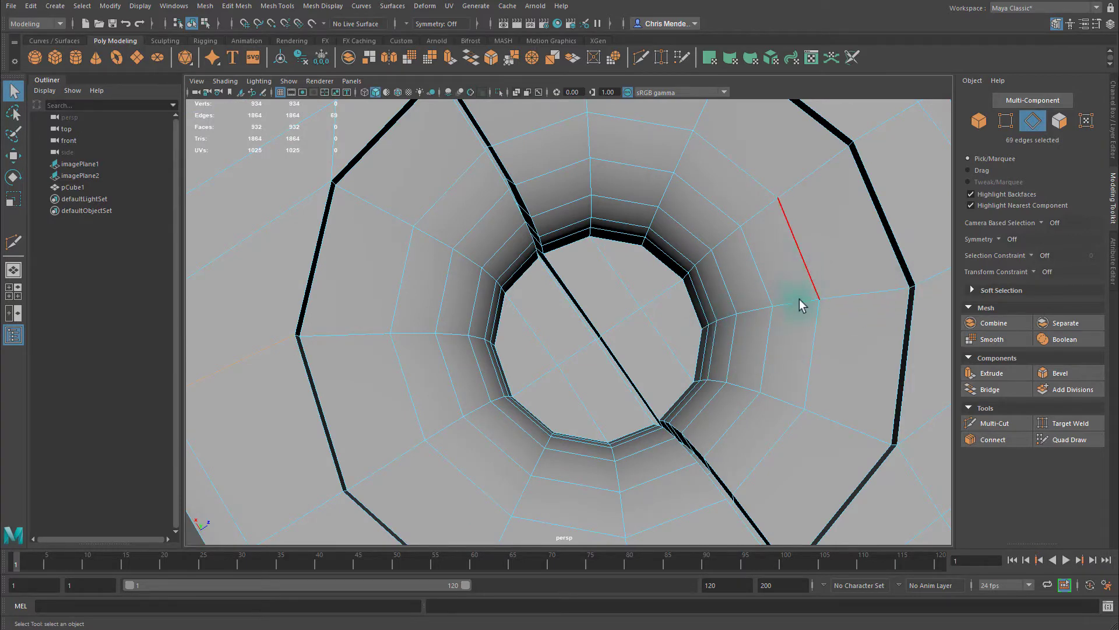
# Deselect the remaining stray selected edges around the outer rim of the cable hole.
pyautogui.keyDown('alt'); pyautogui.moveTo(802, 293); pyautogui.dragTo(767, 263); pyautogui.keyUp('alt')
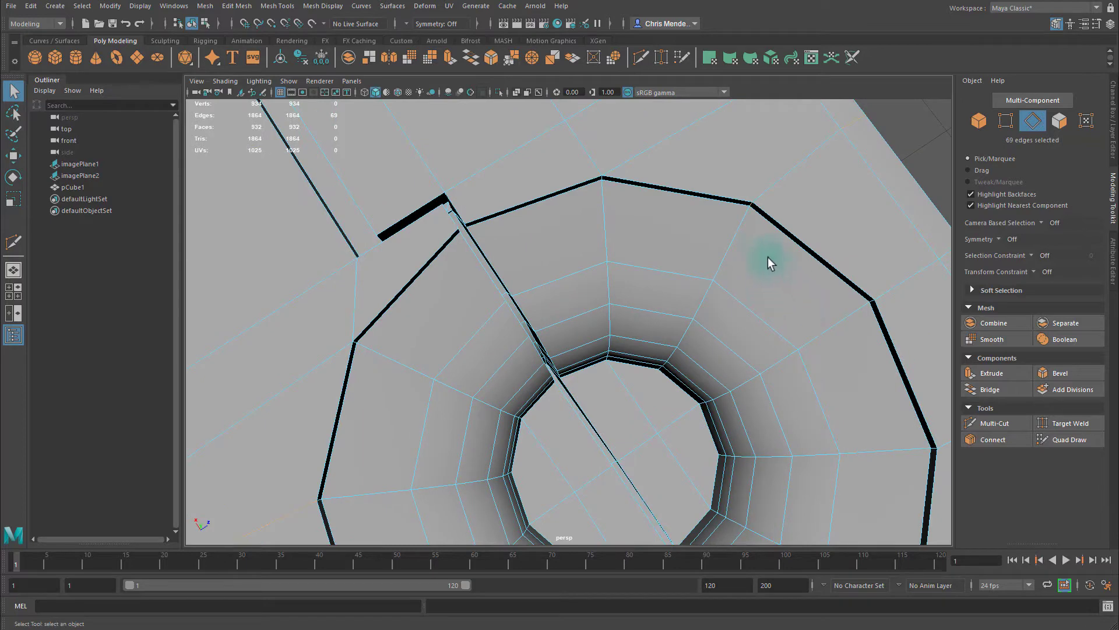
pyautogui.keyDown('ctrl'); pyautogui.click(752, 204); pyautogui.keyUp('ctrl')
pyautogui.keyDown('alt'); pyautogui.moveTo(789, 249); pyautogui.dragTo(792, 297, button='right'); pyautogui.keyUp('alt')
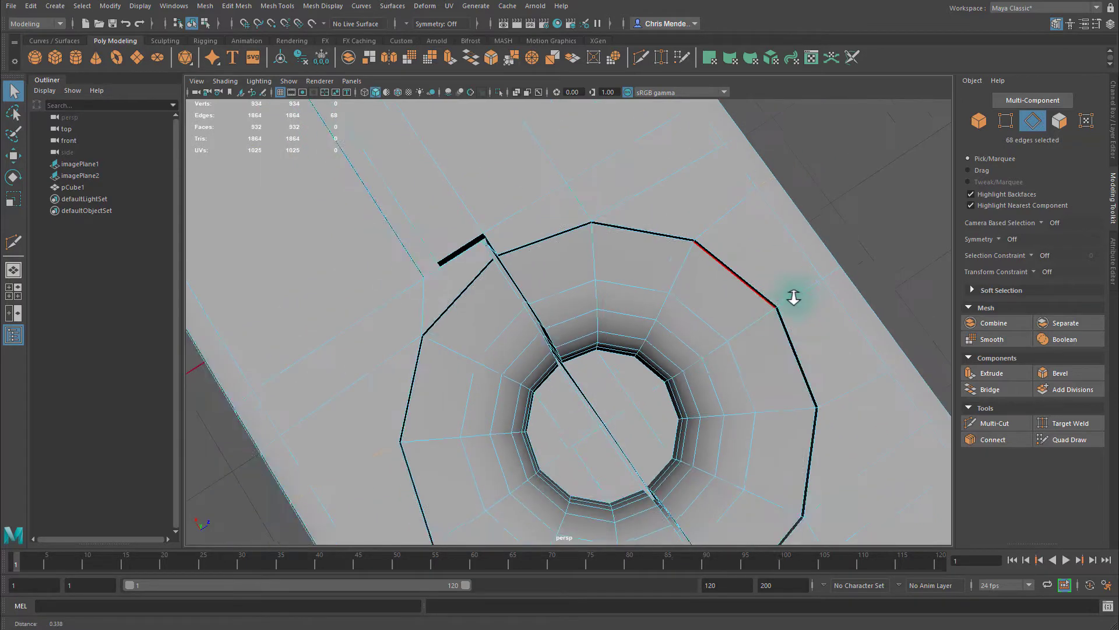
pyautogui.keyDown('alt'); pyautogui.moveTo(793, 297); pyautogui.dragTo(713, 301); pyautogui.keyUp('alt')
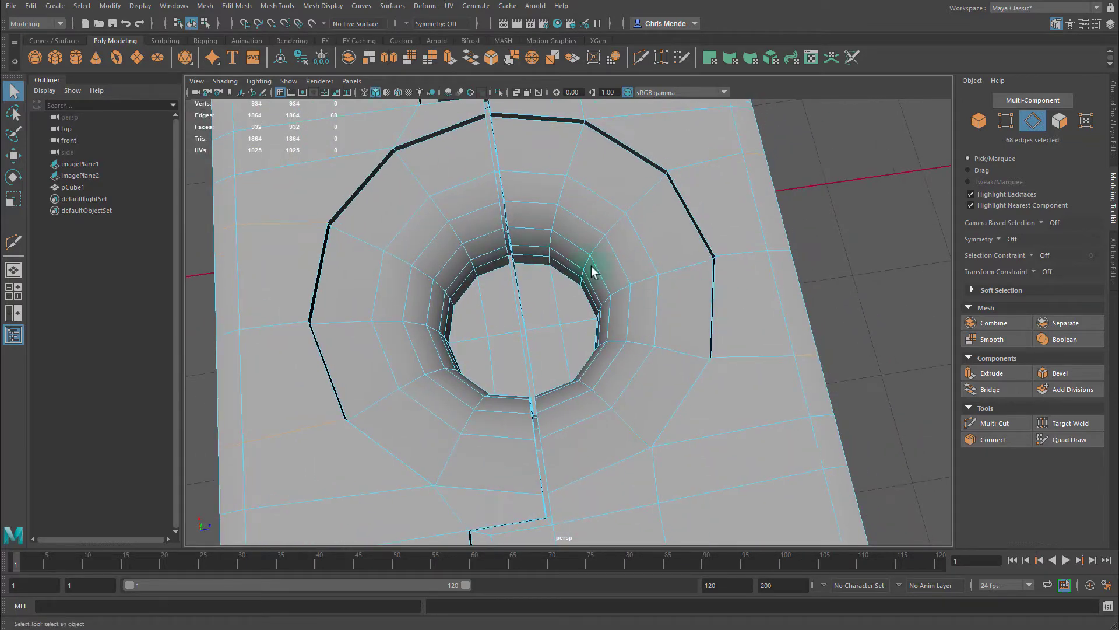
pyautogui.keyDown('ctrl'); pyautogui.click(292, 222); pyautogui.keyUp('ctrl')
pyautogui.keyDown('alt'); pyautogui.moveTo(743, 315); pyautogui.dragTo(678, 297); pyautogui.keyUp('alt')
# Scale the selected edge loops along X to match the width of the small notch in the top-view reference photo.
pyautogui.press('r')
pyautogui.moveTo(524, 371); pyautogui.dragTo(532, 378)
pyautogui.keyDown('alt'); pyautogui.moveTo(620, 312); pyautogui.dragTo(609, 283); pyautogui.keyUp('alt')
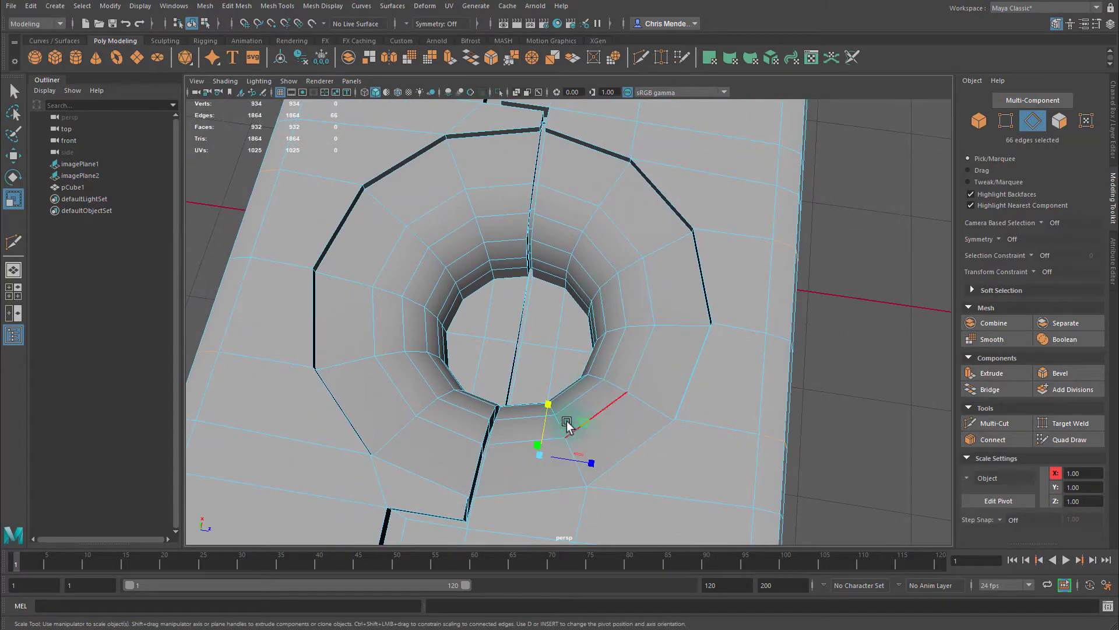
pyautogui.moveTo(549, 406); pyautogui.dragTo(557, 414)
pyautogui.press('space')
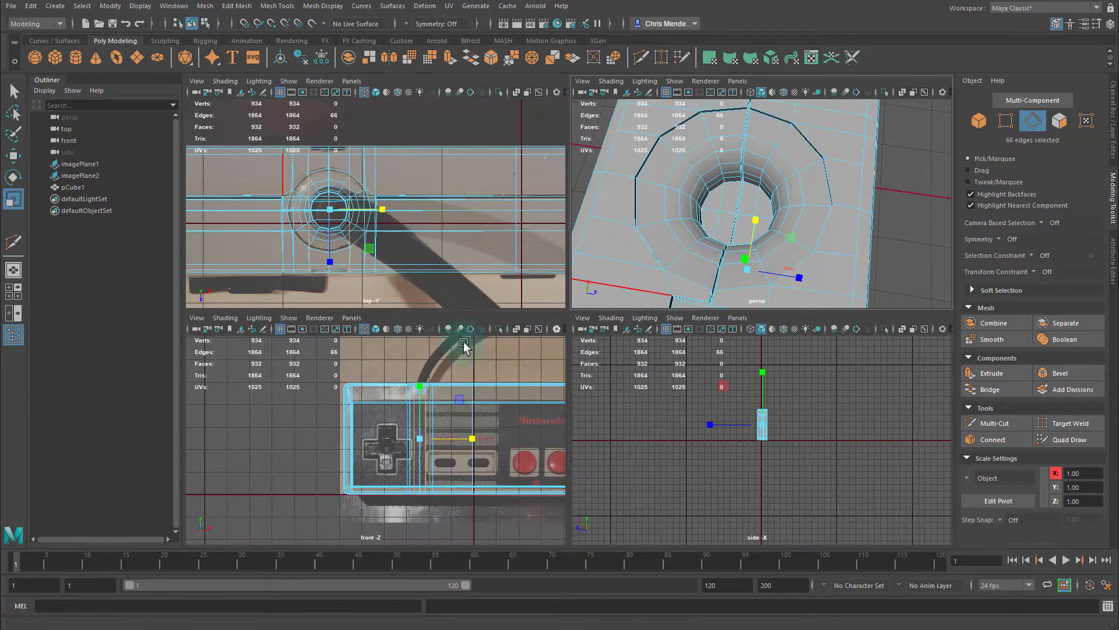
pyautogui.keyDown('alt'); pyautogui.moveTo(318, 281); pyautogui.dragTo(525, 304, button='right'); pyautogui.keyUp('alt')
pyautogui.keyDown('alt'); pyautogui.moveTo(425, 257); pyautogui.dragTo(523, 323, button='middle'); pyautogui.keyUp('alt')
pyautogui.moveTo(422, 284); pyautogui.dragTo(413, 282)
pyautogui.keyDown('alt'); pyautogui.moveTo(490, 247); pyautogui.dragTo(518, 88, button='middle'); pyautogui.keyUp('alt')
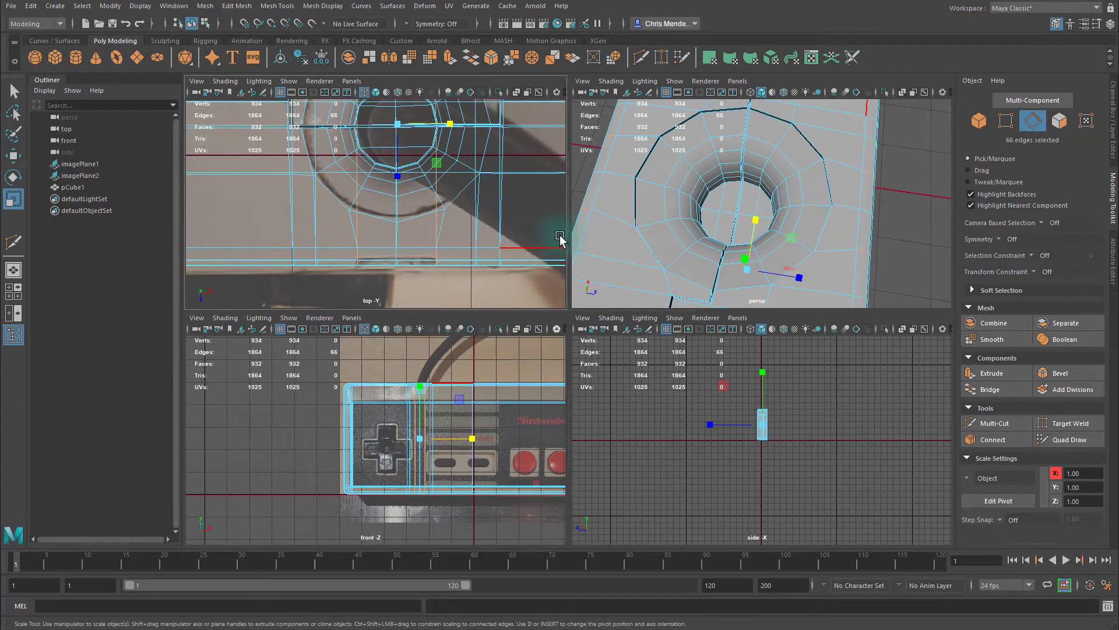
# Examine the front border beside the cable hole in the perspective view and against the front-view reference photo.
pyautogui.press('space')
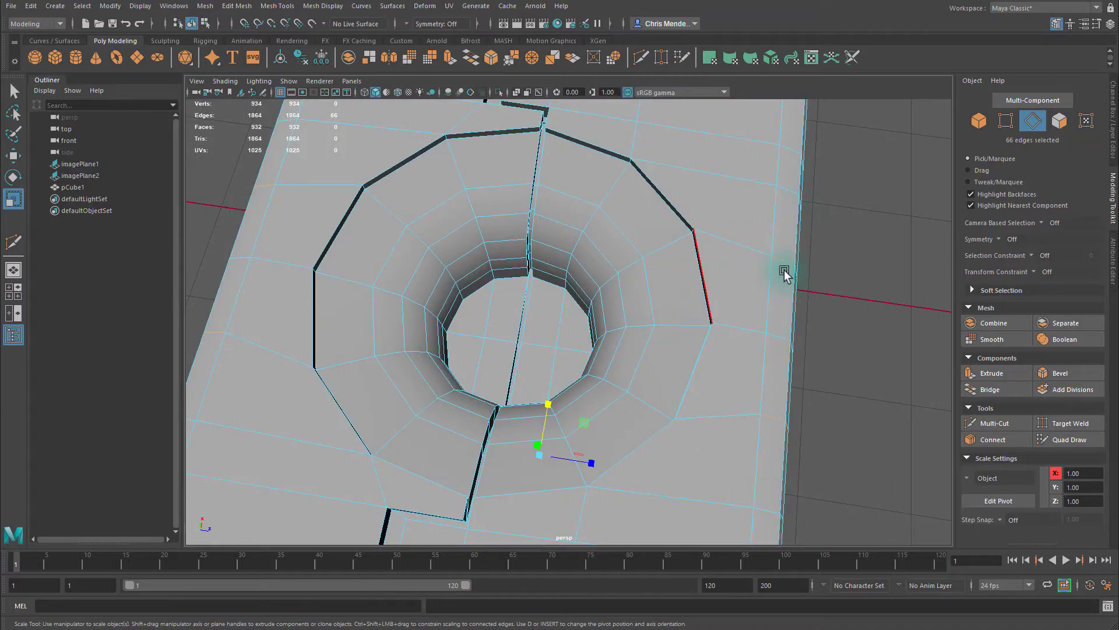
pyautogui.keyDown('alt'); pyautogui.moveTo(780, 271); pyautogui.dragTo(606, 214); pyautogui.keyUp('alt')
pyautogui.press('space')
pyautogui.press('space')
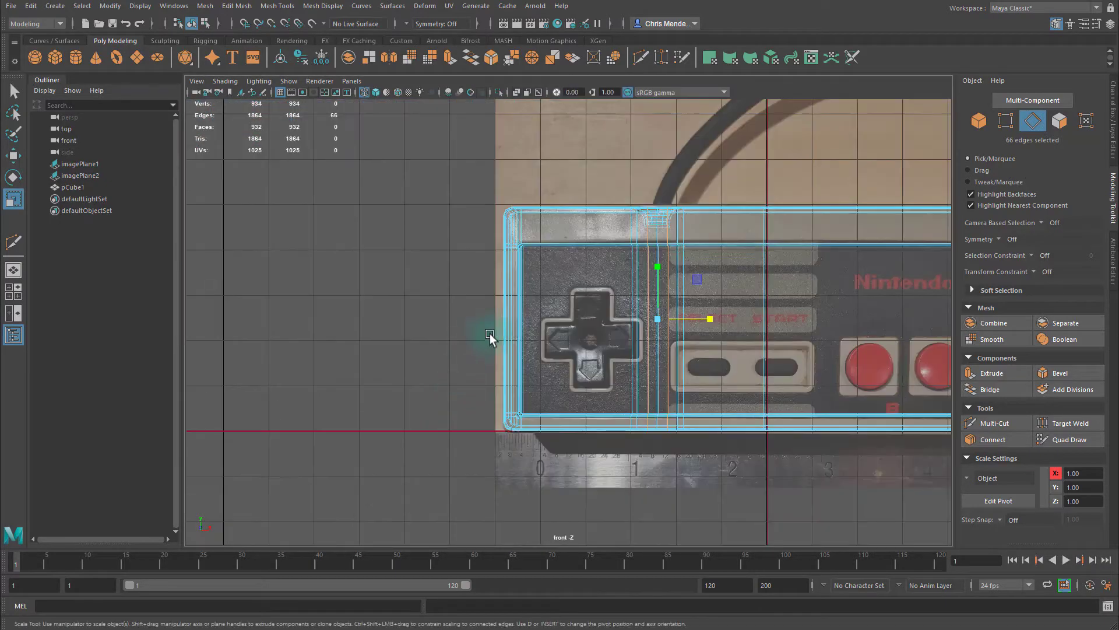
pyautogui.scroll(7, 689, 230)
pyautogui.keyDown('alt'); pyautogui.moveTo(724, 141); pyautogui.dragTo(632, 258, button='middle'); pyautogui.keyUp('alt')
pyautogui.keyDown('alt'); pyautogui.moveTo(688, 215); pyautogui.dragTo(671, 260, button='middle'); pyautogui.keyUp('alt')
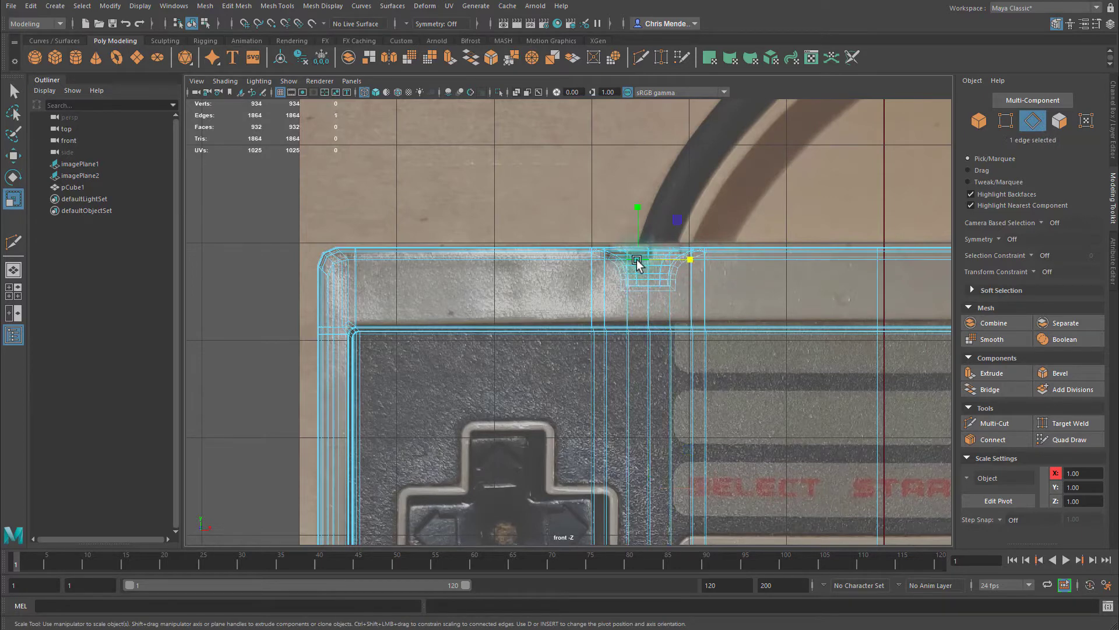
pyautogui.press('space')
pyautogui.press('space')
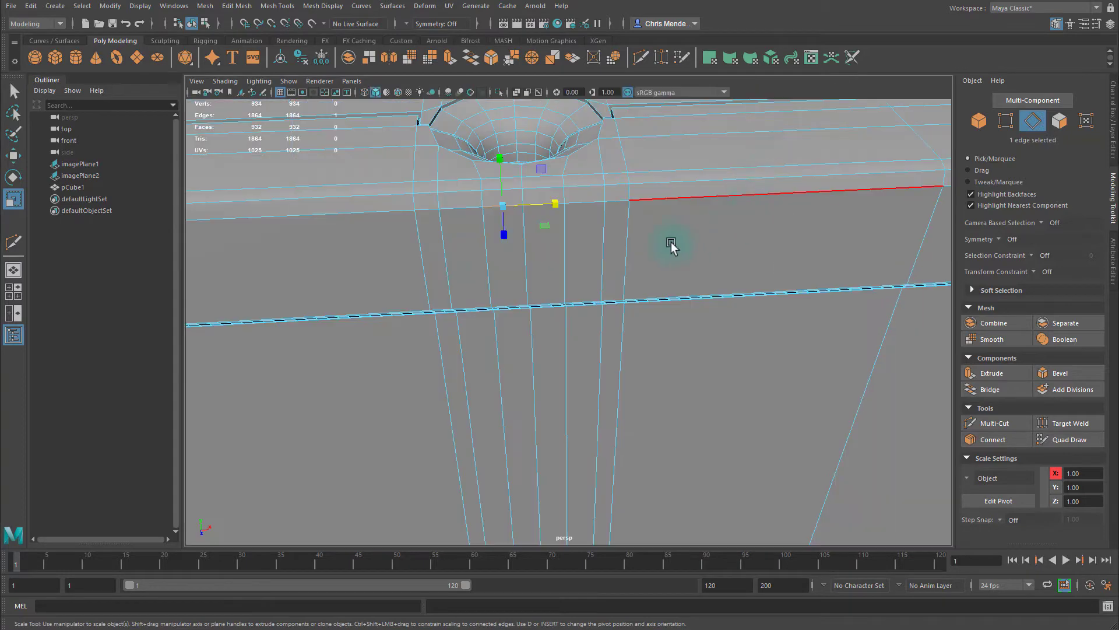
pyautogui.keyDown('alt'); pyautogui.moveTo(662, 242); pyautogui.dragTo(705, 251); pyautogui.keyUp('alt')
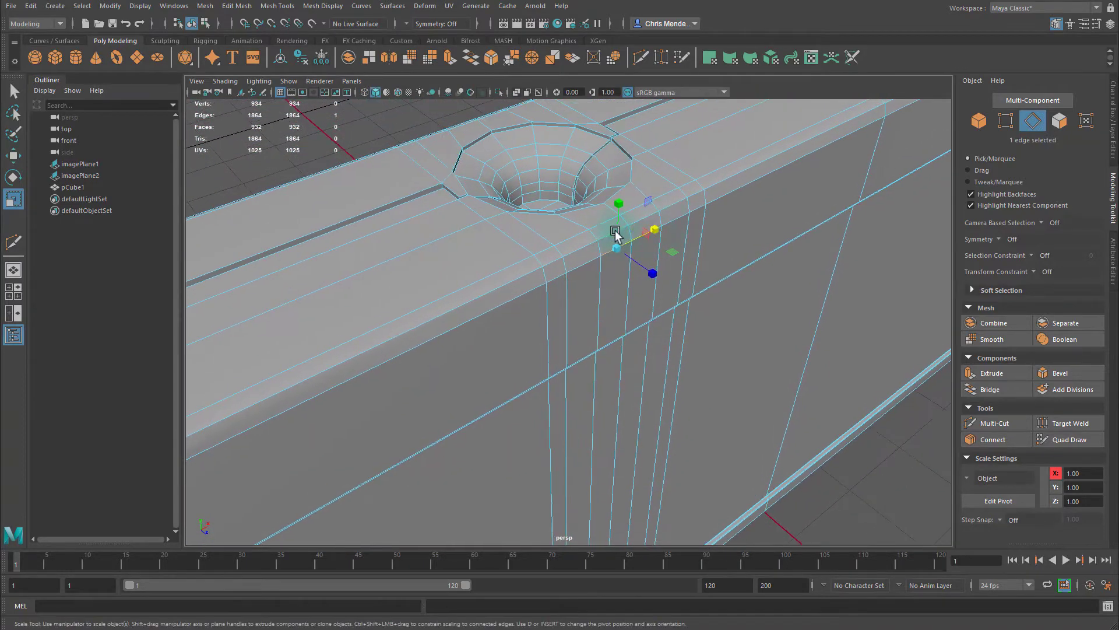
# Select the four bevel faces on the controller's front edge between the scaled loops beside the cable hole.
pyautogui.scroll(3, 618, 235)
pyautogui.moveTo(622, 180); pyautogui.dragTo(620, 183, button='right')
pyautogui.click(621, 183)
pyautogui.press('q')
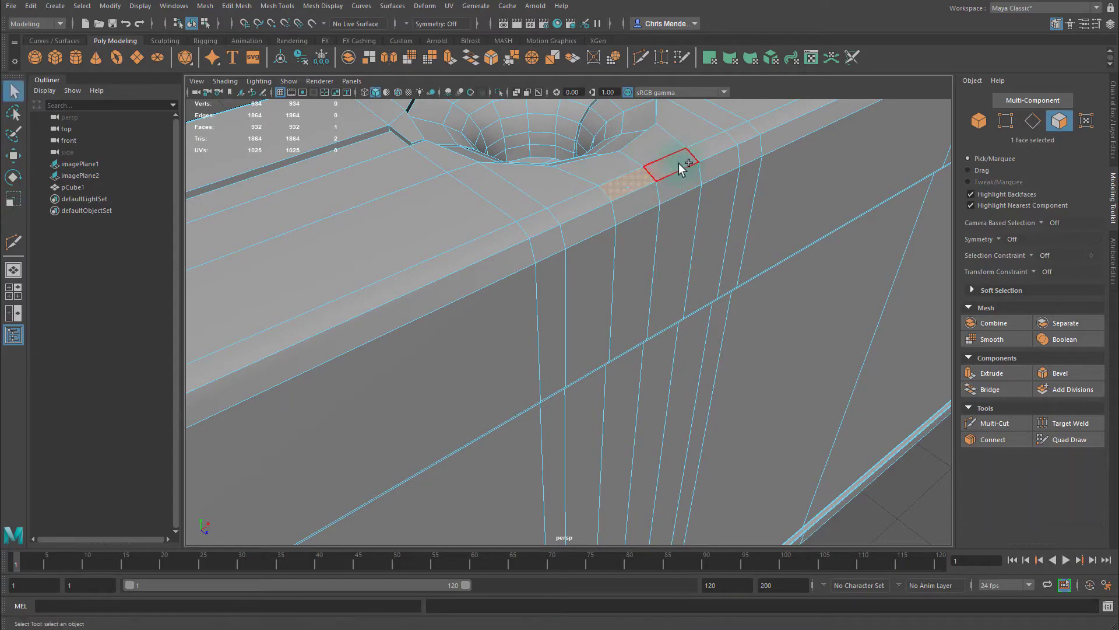
pyautogui.keyDown('shift'); pyautogui.click(670, 187); pyautogui.keyUp('shift')
# Add the four matching bevel faces on the controller's back edge beside the cable hole to the selection.
pyautogui.keyDown('alt'); pyautogui.moveTo(663, 200); pyautogui.dragTo(658, 264); pyautogui.keyUp('alt')
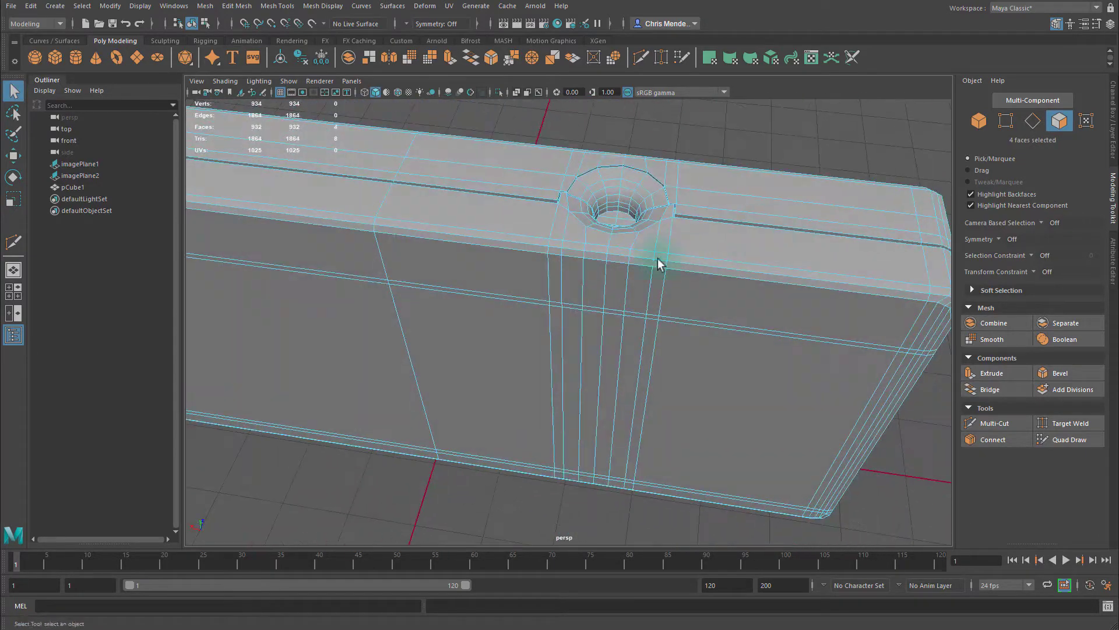
pyautogui.keyDown('shift'); pyautogui.click(602, 249); pyautogui.keyUp('shift')
pyautogui.keyDown('shift'); pyautogui.click(605, 255); pyautogui.keyUp('shift')
pyautogui.keyDown('shift'); pyautogui.click(619, 257); pyautogui.keyUp('shift')
pyautogui.keyDown('shift'); pyautogui.click(618, 249); pyautogui.keyUp('shift')
# Compare the selected bevel faces with the notch in the top-view and front-view reference photos.
pyautogui.keyDown('alt'); pyautogui.moveTo(714, 224); pyautogui.dragTo(657, 237); pyautogui.keyUp('alt')
pyautogui.press('space')
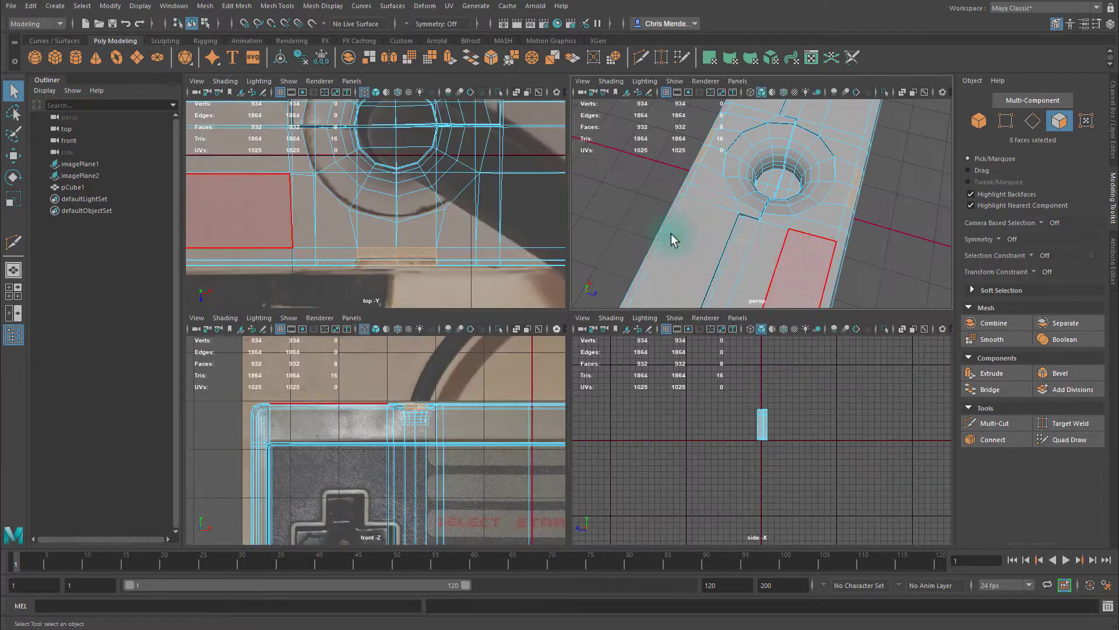
pyautogui.press('space')
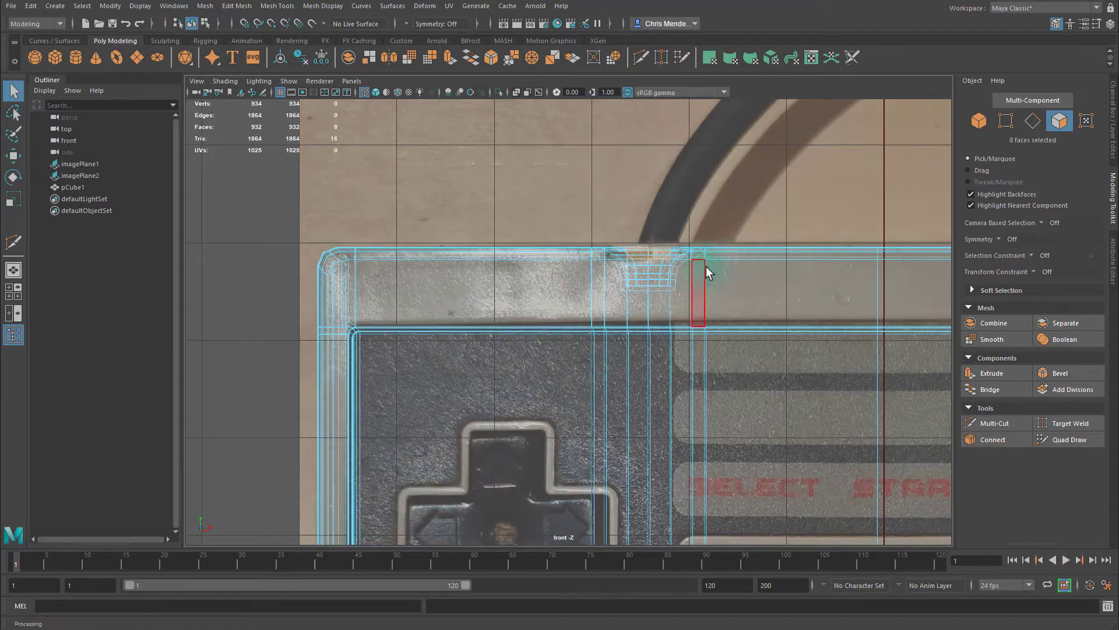
pyautogui.press('space')
pyautogui.keyDown('alt'); pyautogui.moveTo(726, 263); pyautogui.dragTo(862, 205); pyautogui.keyUp('alt')
pyautogui.press('space')
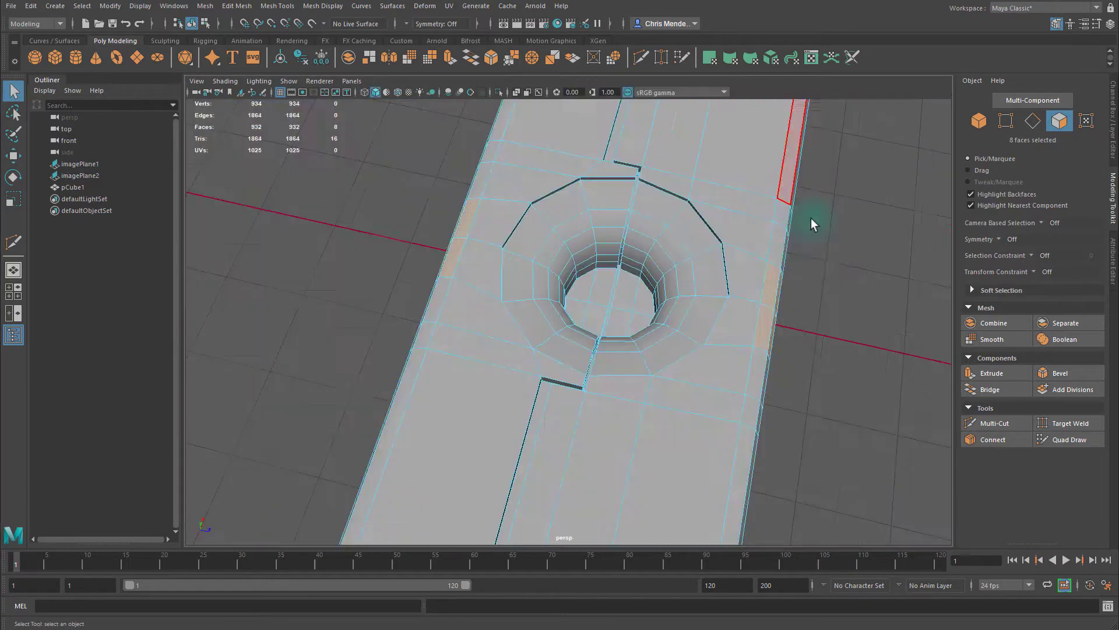
# Delete the four bevel faces on the front edge and bridge the gap's upper and lower border edges with 1 division.
pyautogui.keyDown('alt'); pyautogui.moveTo(794, 230); pyautogui.dragTo(662, 262); pyautogui.keyUp('alt')
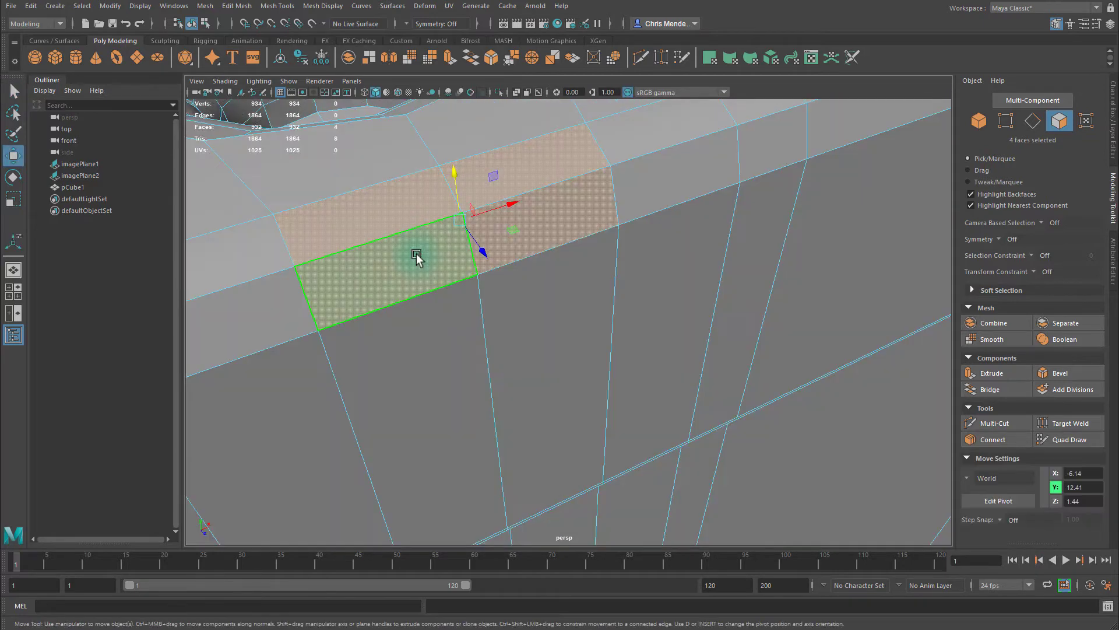
pyautogui.press('Delete')
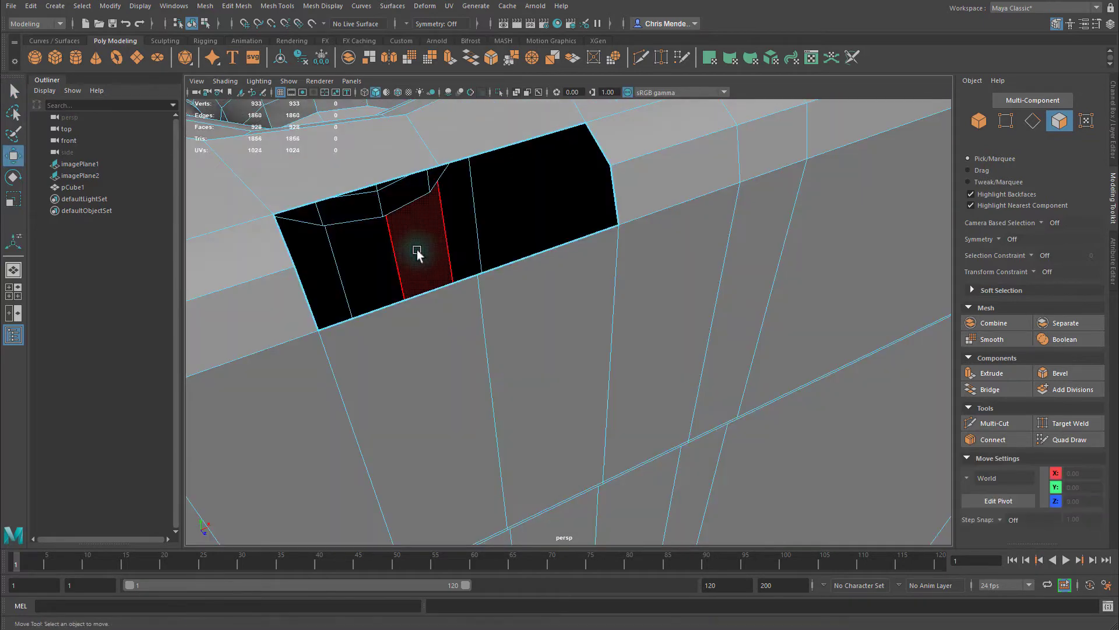
pyautogui.click(320, 196)
pyautogui.keyDown('shift'); pyautogui.click(402, 298); pyautogui.keyUp('shift')
pyautogui.keyDown('shift'); pyautogui.click(475, 150); pyautogui.keyUp('shift')
pyautogui.keyDown('shift'); pyautogui.click(516, 249); pyautogui.keyUp('shift')
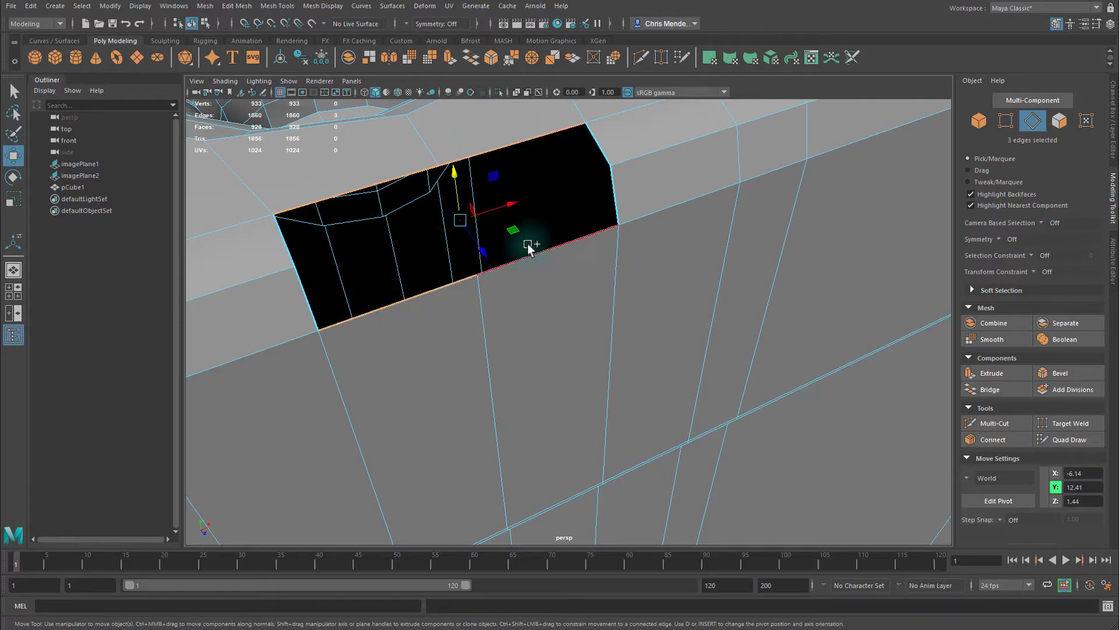
pyautogui.click(471, 57)
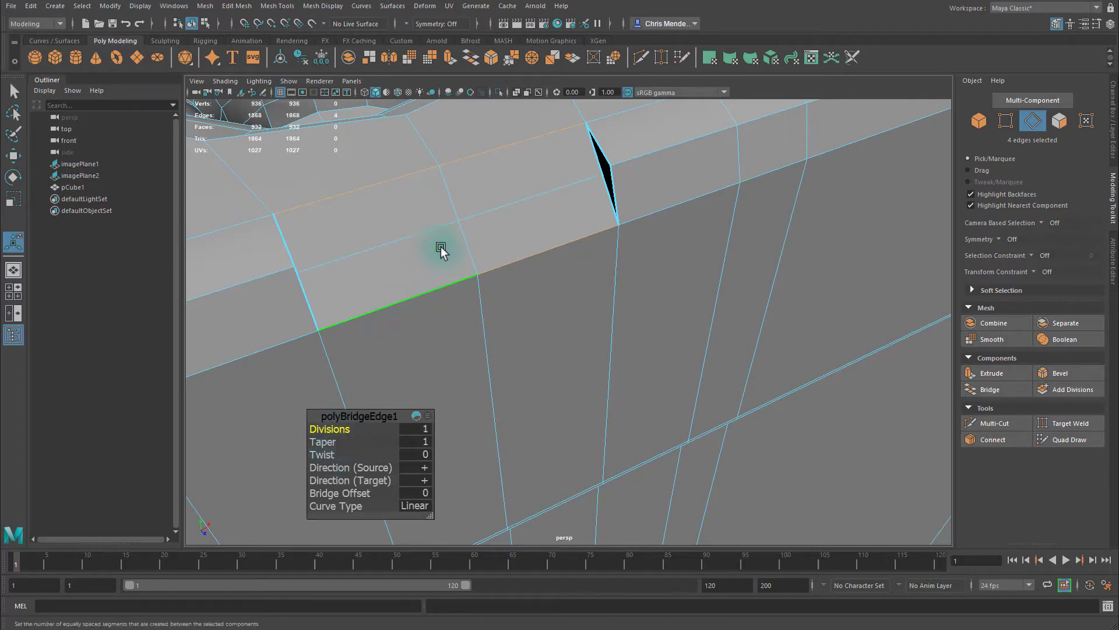
# Snap the front bridge's two middle edges to the gap's border vertices at Y 12.27 and Z 1.31, forming a recess.
pyautogui.keyDown('alt'); pyautogui.moveTo(459, 227); pyautogui.dragTo(476, 228); pyautogui.keyUp('alt')
pyautogui.press('q')
pyautogui.click(682, 265)
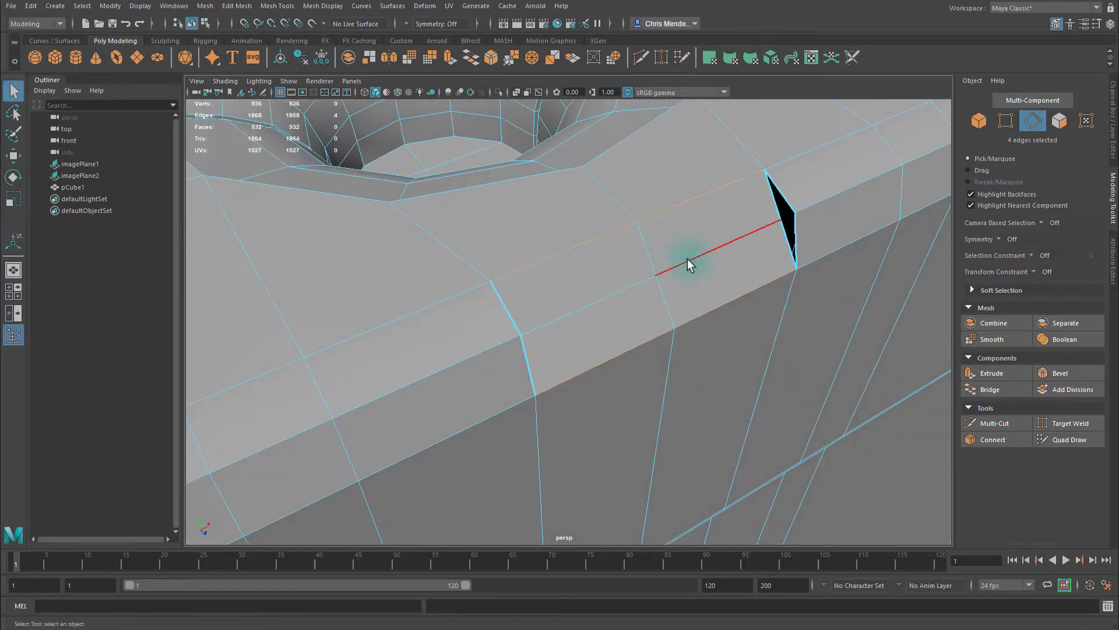
pyautogui.keyDown('shift'); pyautogui.click(631, 287); pyautogui.keyUp('shift')
pyautogui.press('w')
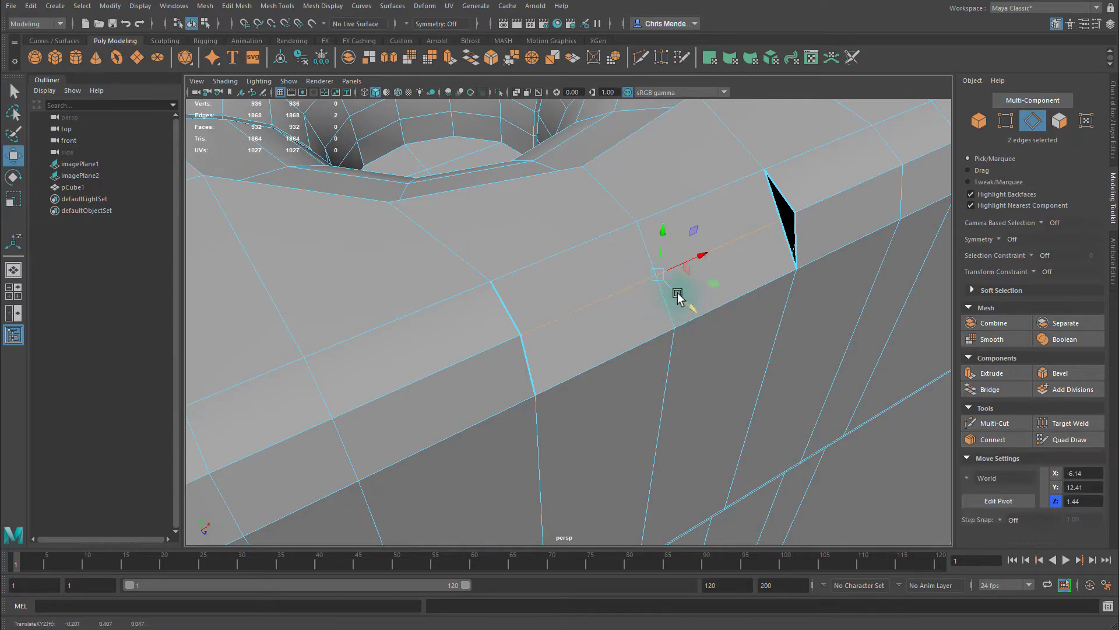
pyautogui.moveTo(630, 241); pyautogui.dragTo(640, 207, button='middle')
pyautogui.moveTo(663, 321); pyautogui.dragTo(670, 334, button='middle')
# Delete the four bevel faces on the controller's back edge beside the cable hole.
pyautogui.keyDown('alt'); pyautogui.moveTo(752, 256); pyautogui.dragTo(747, 257); pyautogui.keyUp('alt')
pyautogui.keyDown('alt'); pyautogui.moveTo(747, 257); pyautogui.dragTo(672, 267, button='right'); pyautogui.keyUp('alt')
pyautogui.keyDown('alt'); pyautogui.moveTo(672, 268); pyautogui.dragTo(717, 265); pyautogui.keyUp('alt')
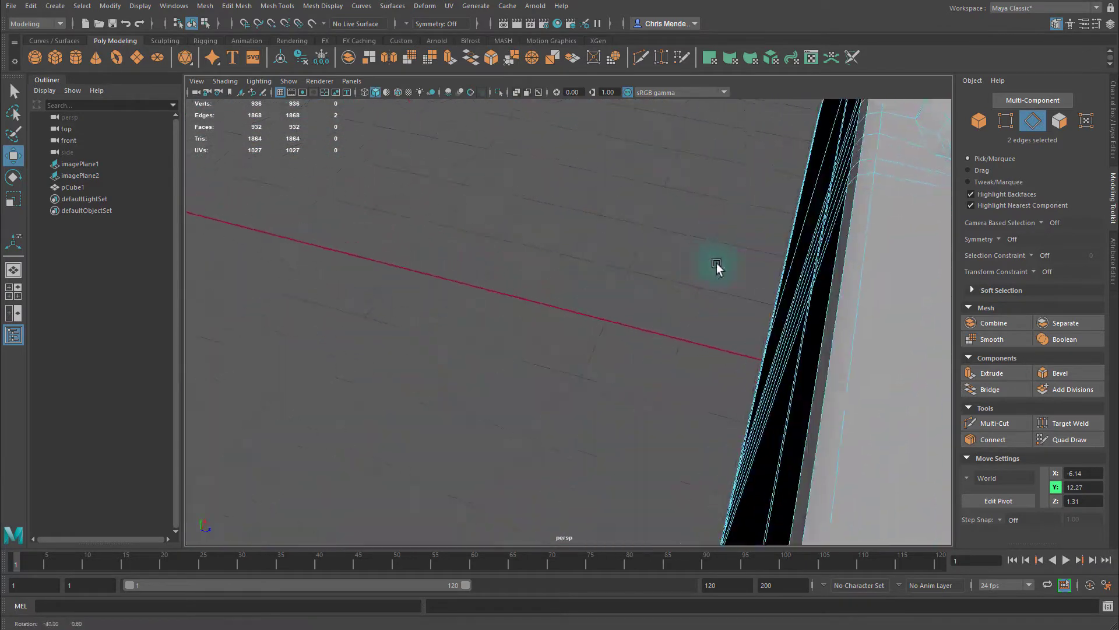
pyautogui.keyDown('alt'); pyautogui.moveTo(787, 202); pyautogui.dragTo(787, 200, button='middle'); pyautogui.keyUp('alt')
pyautogui.keyDown('alt'); pyautogui.moveTo(787, 201); pyautogui.dragTo(708, 243, button='right'); pyautogui.keyUp('alt')
pyautogui.click(710, 221)
pyautogui.press('f')
pyautogui.keyDown('alt'); pyautogui.moveTo(700, 245); pyautogui.dragTo(799, 270); pyautogui.keyUp('alt')
pyautogui.keyDown('alt'); pyautogui.moveTo(800, 270); pyautogui.dragTo(695, 265, button='right'); pyautogui.keyUp('alt')
pyautogui.keyDown('alt'); pyautogui.moveTo(696, 265); pyautogui.dragTo(590, 321); pyautogui.keyUp('alt')
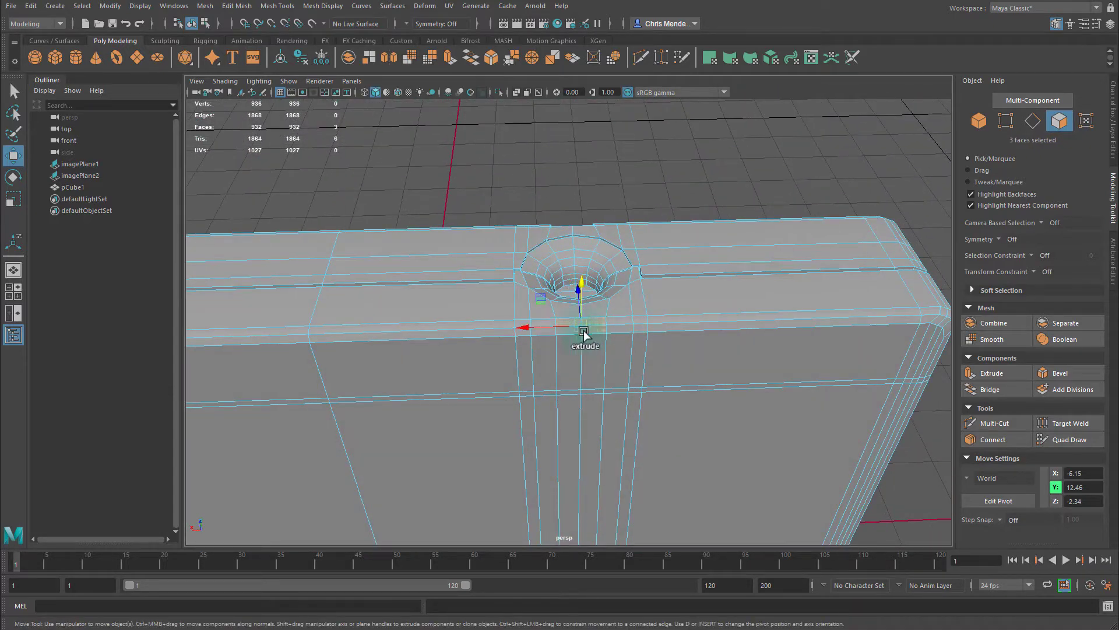
pyautogui.press('q')
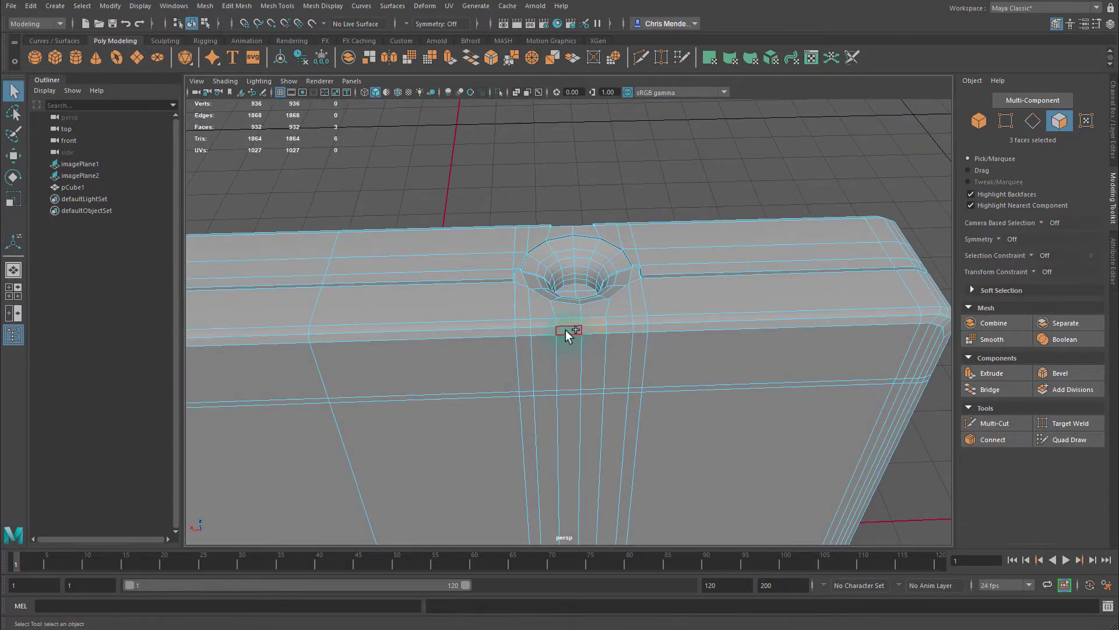
pyautogui.press('f')
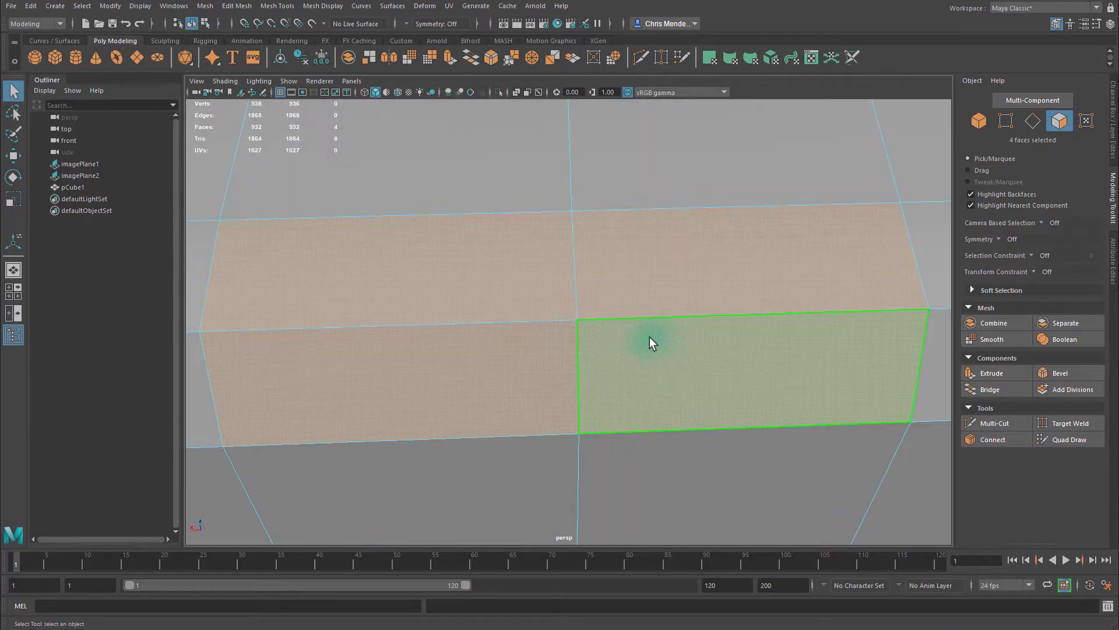
pyautogui.press('Delete')
# Bridge the two upper and two lower border edges of the back gap with one division.
pyautogui.click(495, 211)
pyautogui.keyDown('shift'); pyautogui.click(650, 216); pyautogui.keyUp('shift')
pyautogui.keyDown('shift'); pyautogui.click(513, 437); pyautogui.keyUp('shift')
pyautogui.keyDown('shift'); pyautogui.click(650, 432); pyautogui.keyUp('shift')
pyautogui.scroll(-5, 720, 389)
pyautogui.scroll(-3, 720, 389)
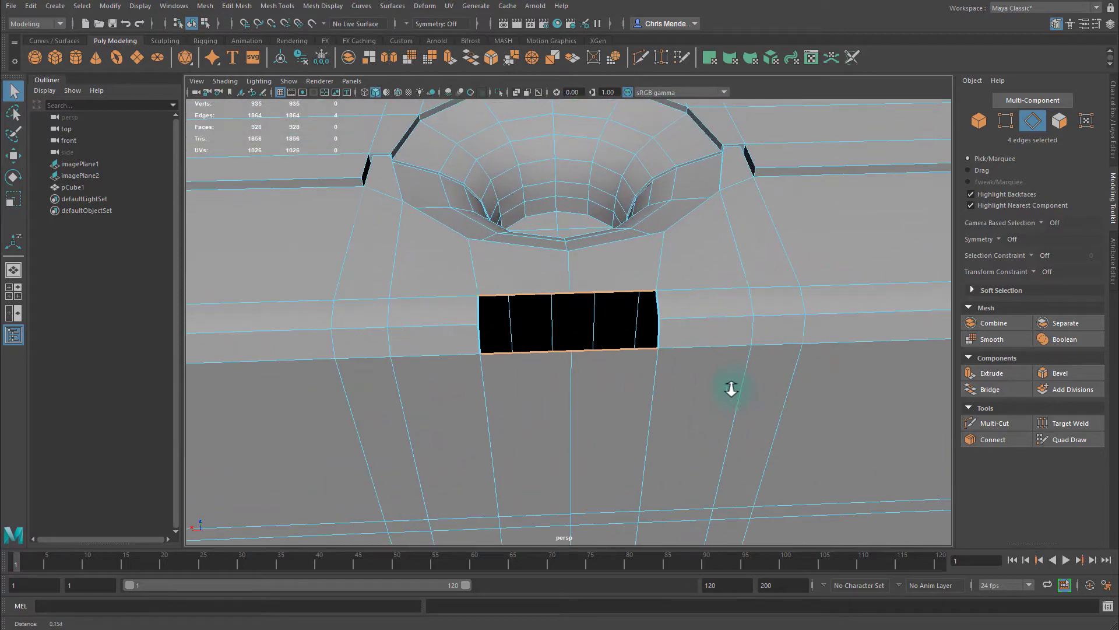
pyautogui.click(474, 62)
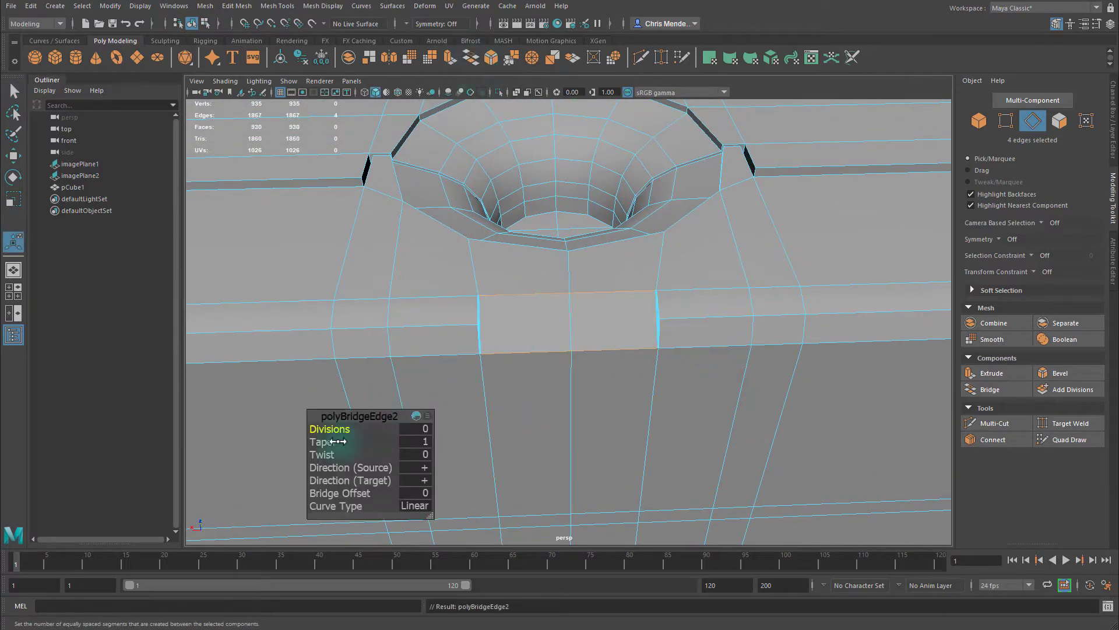
# Snap the back bridge's two middle edges to the gap's border vertices at Y 12.33 and Z -2.21, forming a recess.
pyautogui.click(539, 323)
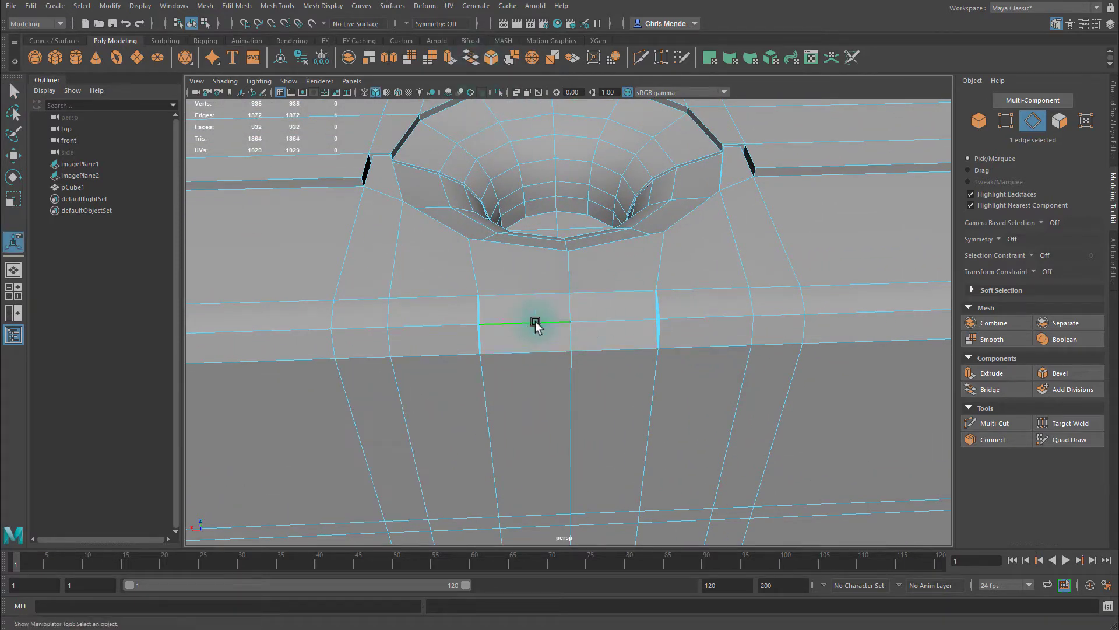
pyautogui.press('w')
pyautogui.scroll(5, 607, 349)
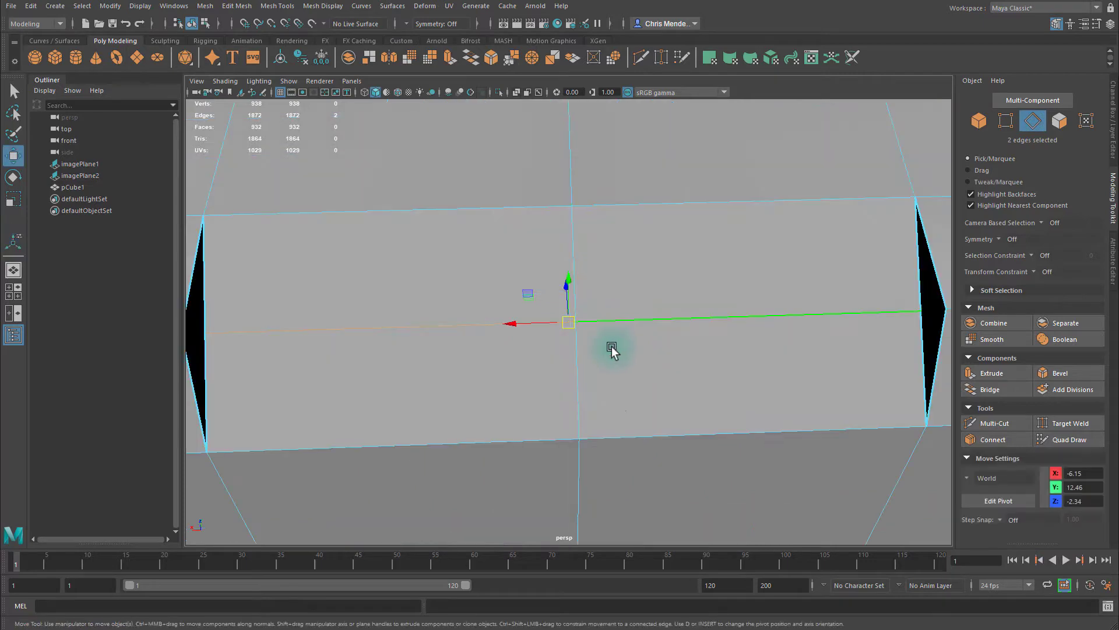
pyautogui.scroll(-5, 702, 345)
pyautogui.scroll(5, 723, 349)
pyautogui.scroll(-5, 732, 352)
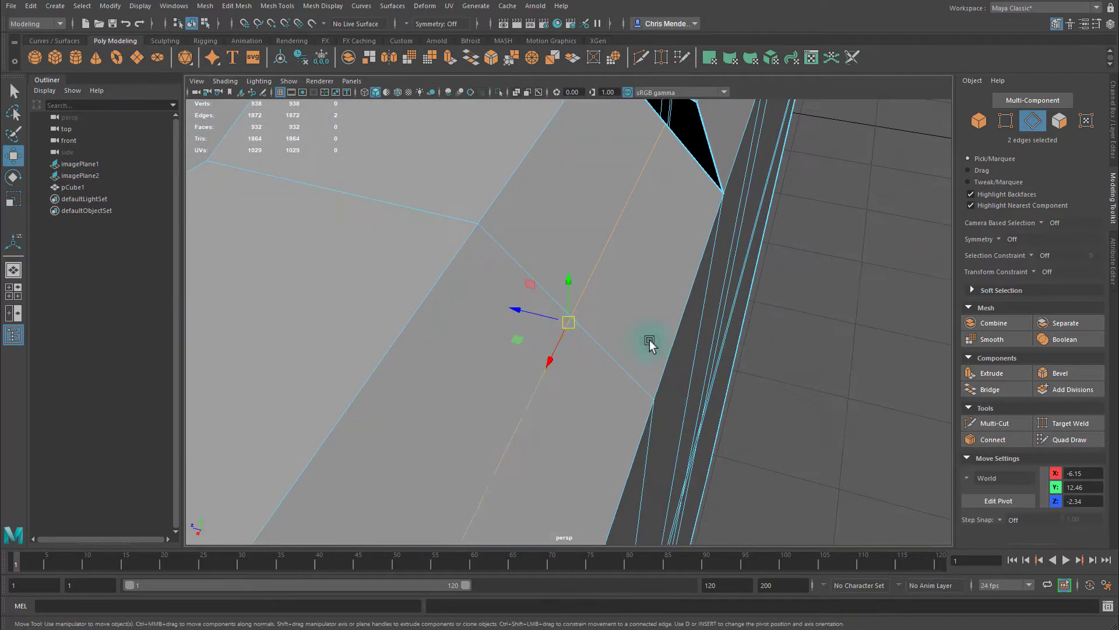
pyautogui.moveTo(570, 323); pyautogui.dragTo(522, 313)
pyautogui.moveTo(488, 217); pyautogui.dragTo(486, 269, button='middle')
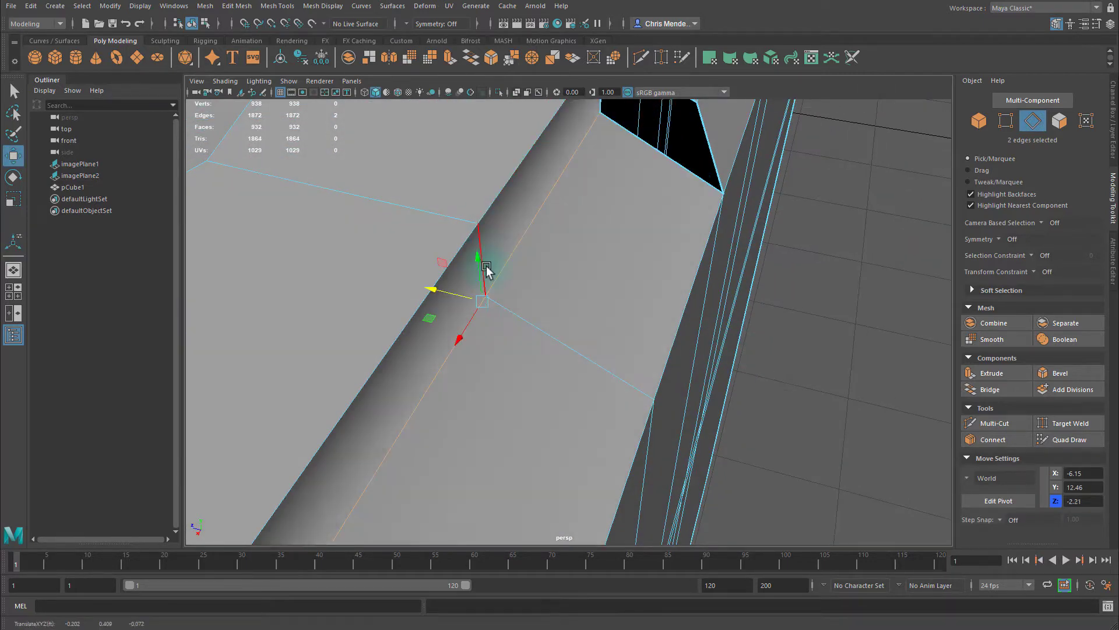
pyautogui.press('v')
pyautogui.moveTo(646, 386); pyautogui.dragTo(655, 395, button='middle')
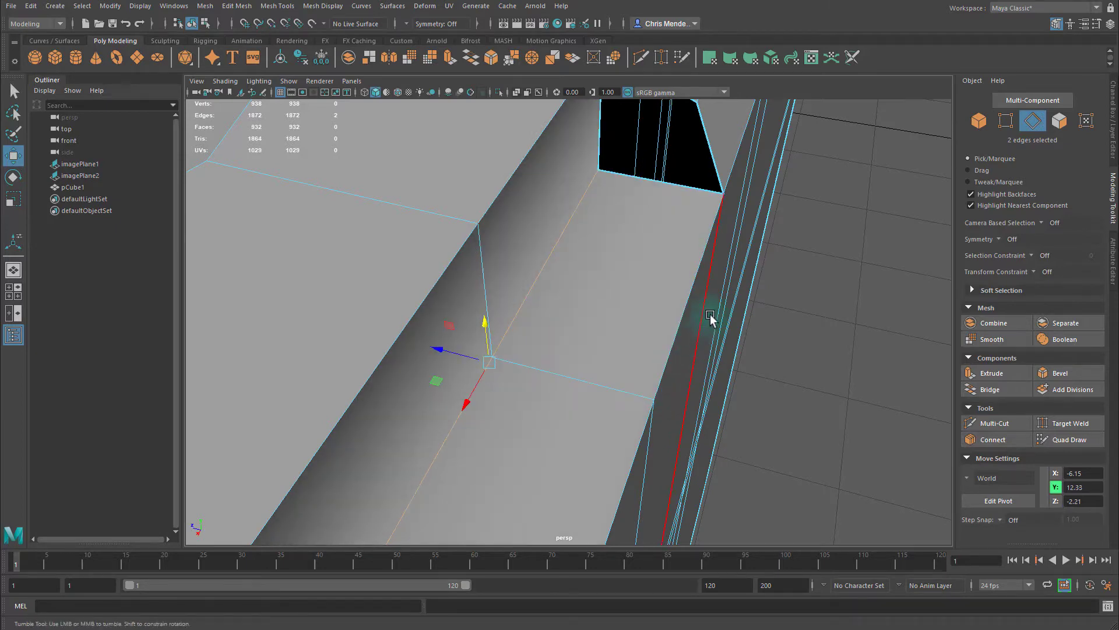
# Bridge the border edges at both ends of the back recess to close its open sides.
pyautogui.keyDown('alt'); pyautogui.moveTo(707, 319); pyautogui.dragTo(716, 311); pyautogui.keyUp('alt')
pyautogui.keyDown('alt'); pyautogui.moveTo(716, 311); pyautogui.dragTo(575, 300, button='right'); pyautogui.keyUp('alt')
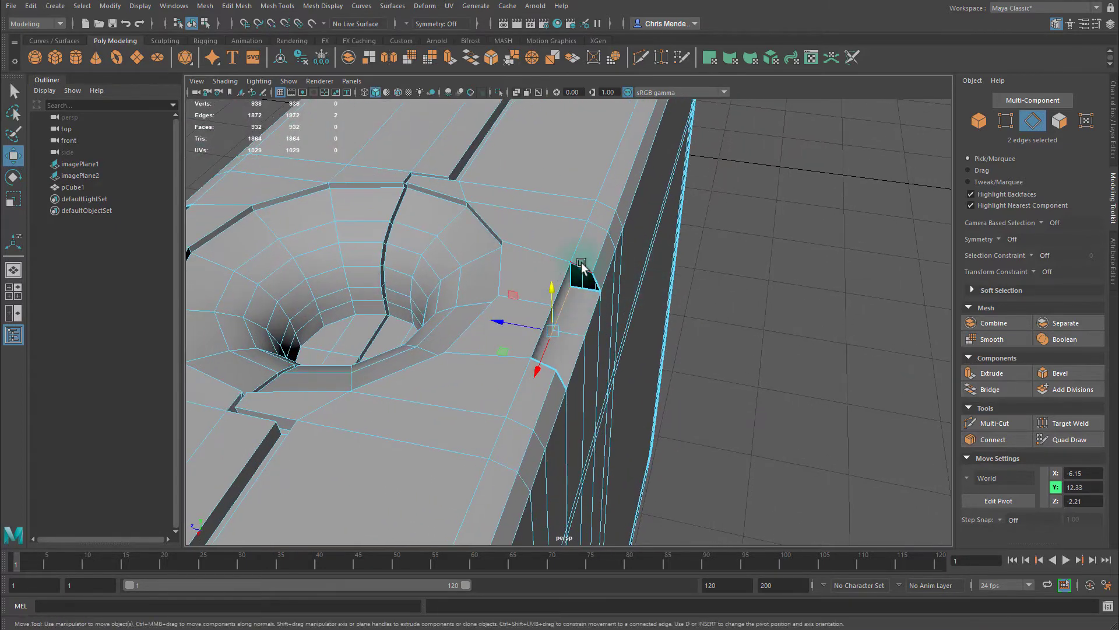
pyautogui.keyDown('shift'); pyautogui.click(597, 287); pyautogui.keyUp('shift')
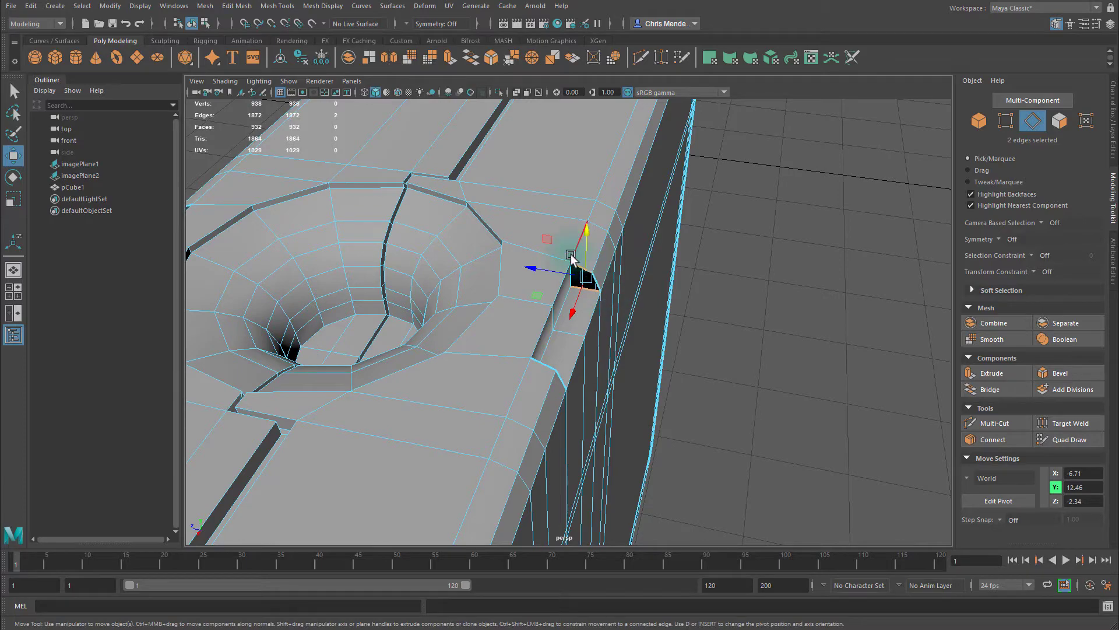
pyautogui.keyDown('shift'); pyautogui.moveTo(571, 255); pyautogui.dragTo(643, 316, button='right'); pyautogui.keyUp('shift')
pyautogui.keyDown('alt'); pyautogui.moveTo(643, 316); pyautogui.dragTo(518, 289); pyautogui.keyUp('alt')
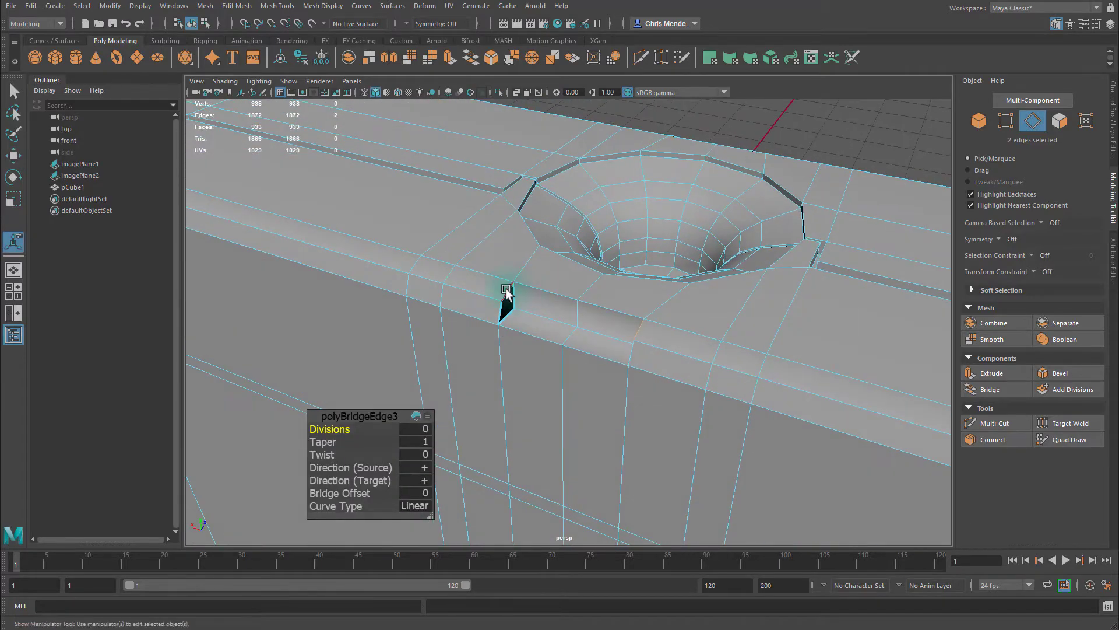
pyautogui.click(508, 293)
pyautogui.press('g')
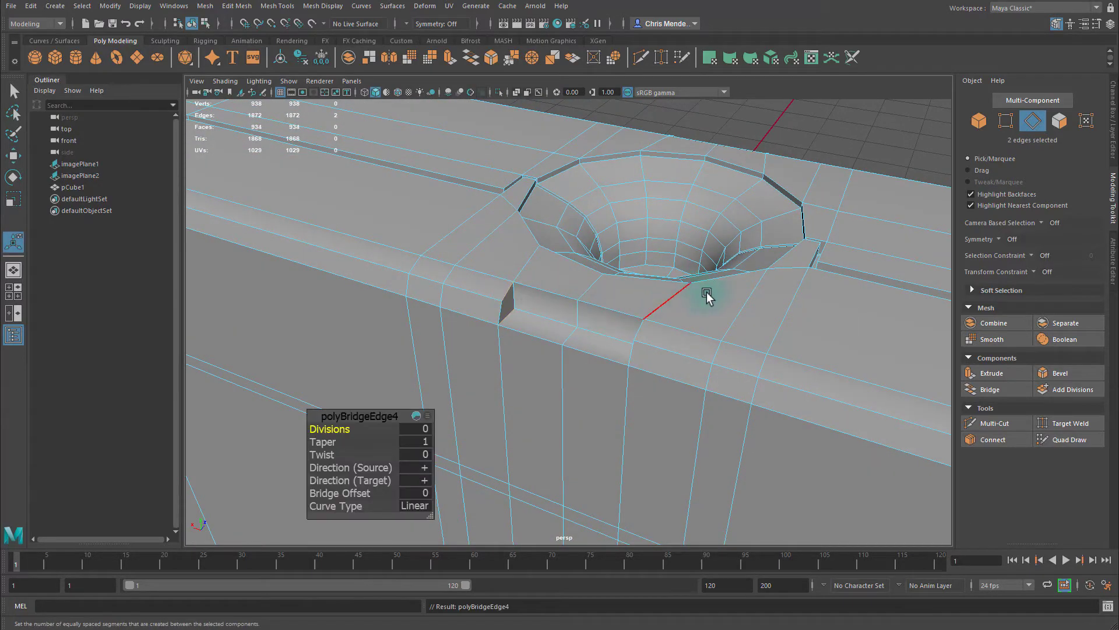
# Close the two open ends of the front recess beside the cable hole by bridging their border edges.
pyautogui.keyDown('alt'); pyautogui.moveTo(714, 295); pyautogui.dragTo(639, 302); pyautogui.keyUp('alt')
pyautogui.keyDown('alt'); pyautogui.moveTo(639, 303); pyautogui.dragTo(593, 294, button='right'); pyautogui.keyUp('alt')
pyautogui.keyDown('alt'); pyautogui.moveTo(593, 297); pyautogui.dragTo(682, 362); pyautogui.keyUp('alt')
pyautogui.doubleClick(729, 442)
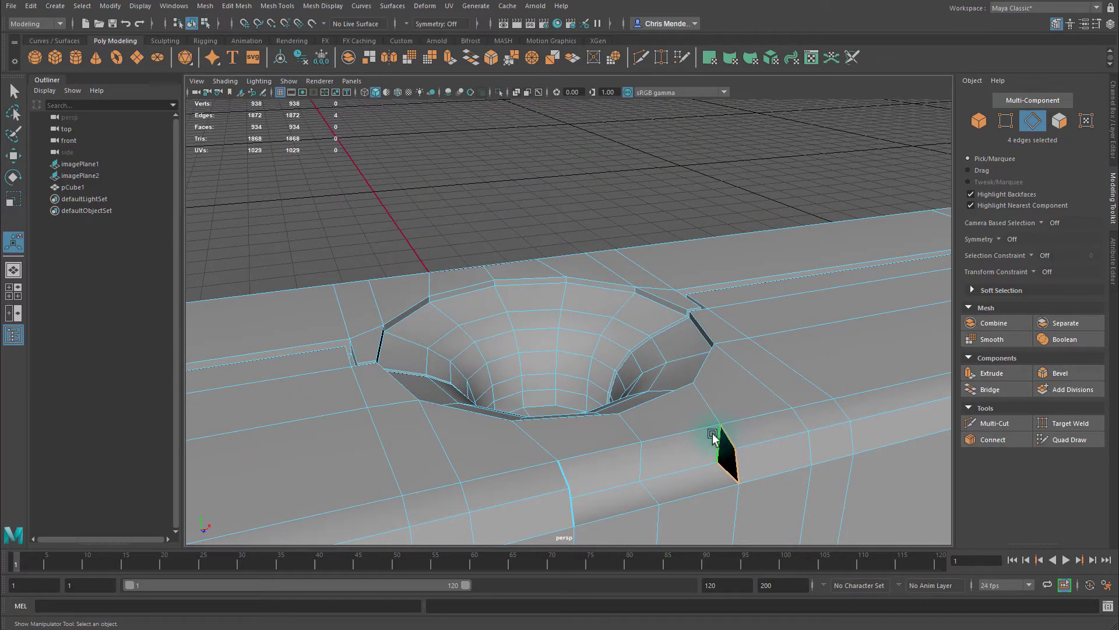
pyautogui.keyDown('alt'); pyautogui.moveTo(712, 438); pyautogui.dragTo(454, 394); pyautogui.keyUp('alt')
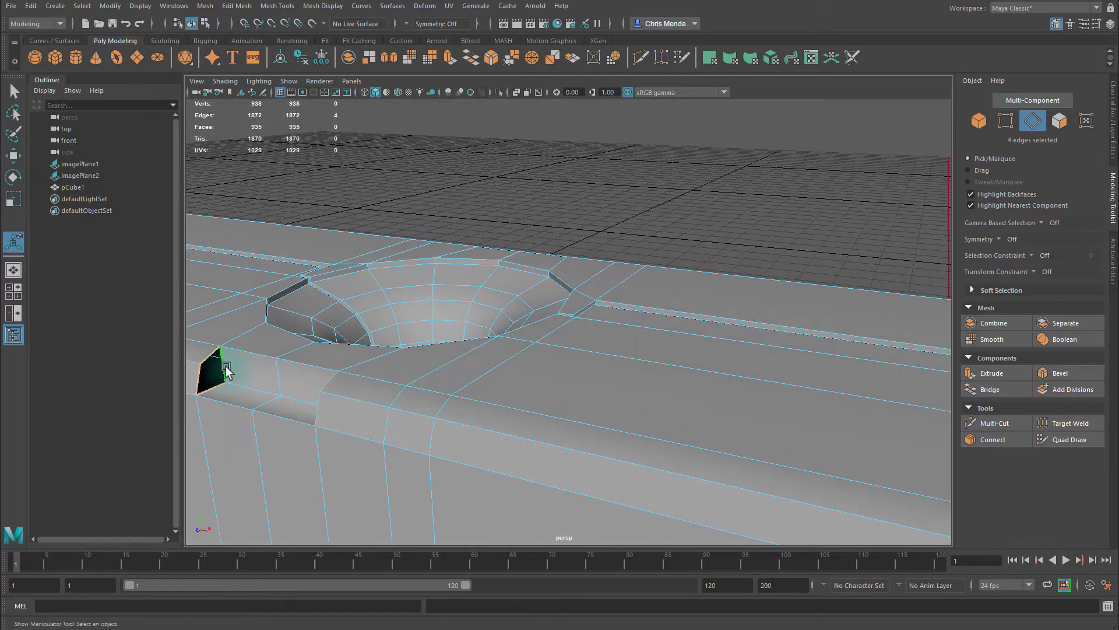
pyautogui.press('g')
# Examine the closed recess beside the cable hole and the controller's overall shape from several angles.
pyautogui.keyDown('alt'); pyautogui.moveTo(595, 355); pyautogui.dragTo(546, 348, button='right'); pyautogui.keyUp('alt')
pyautogui.press('q')
pyautogui.click(736, 178)
pyautogui.keyDown('alt'); pyautogui.moveTo(595, 254); pyautogui.dragTo(589, 320); pyautogui.keyUp('alt')
pyautogui.click(618, 348)
pyautogui.scroll(5, 615, 353)
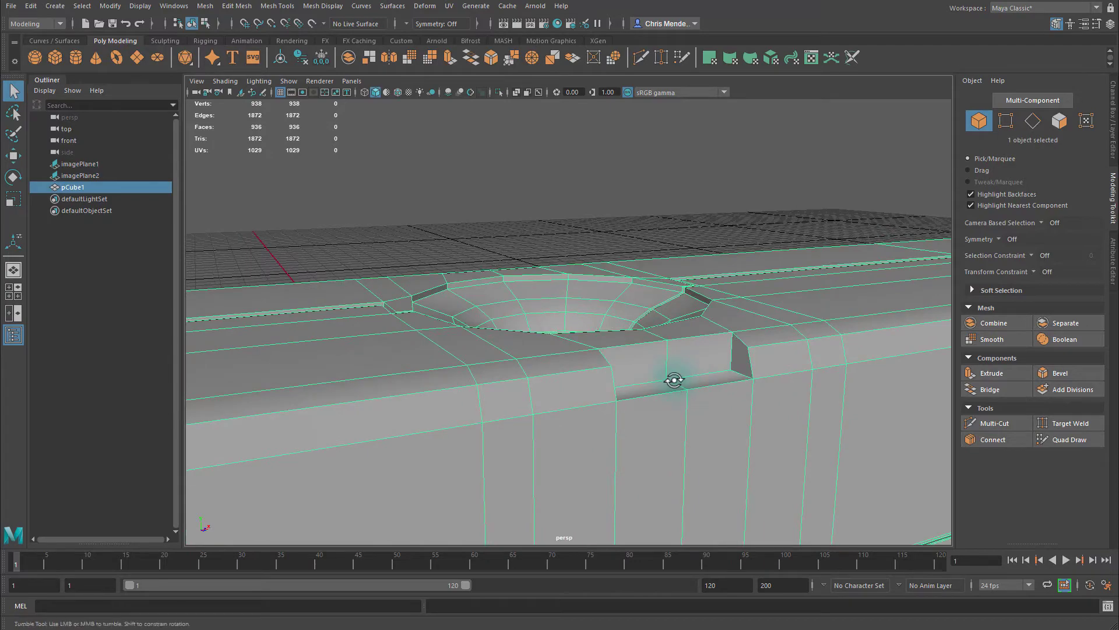
pyautogui.keyDown('alt'); pyautogui.moveTo(674, 380); pyautogui.dragTo(582, 413); pyautogui.keyUp('alt')
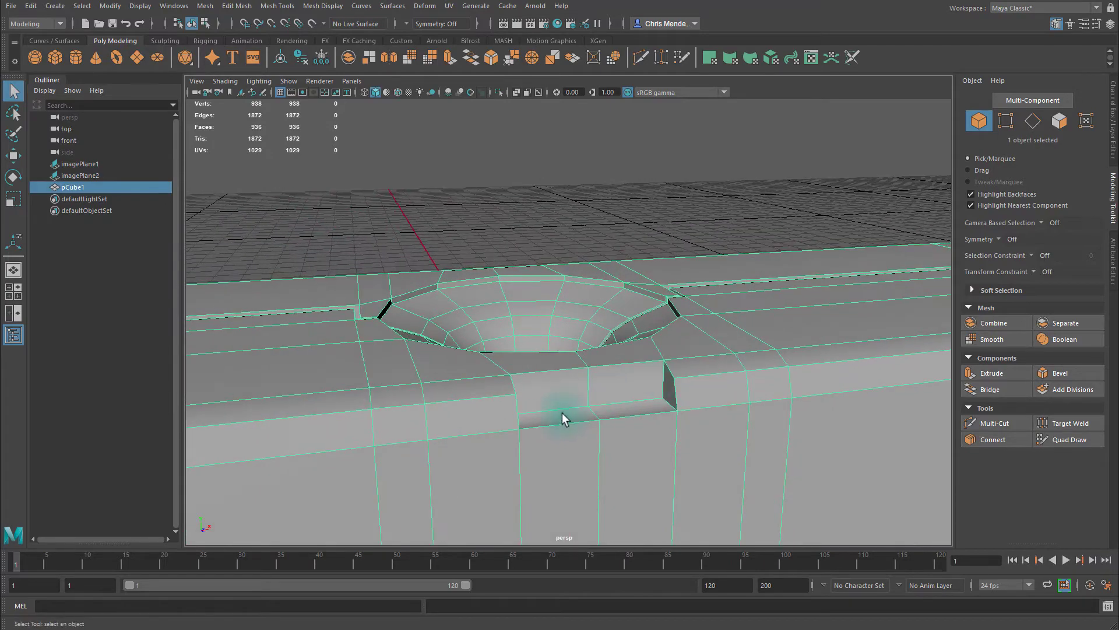
pyautogui.moveTo(562, 419); pyautogui.dragTo(564, 441, button='right')
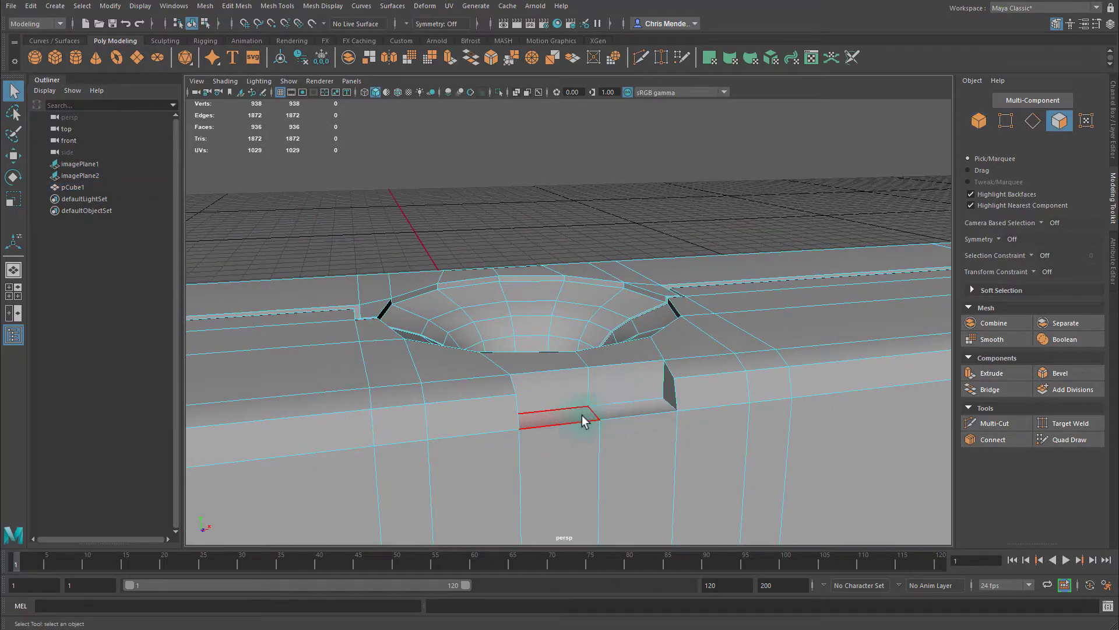
pyautogui.keyDown('alt'); pyautogui.moveTo(649, 407); pyautogui.dragTo(596, 379); pyautogui.keyUp('alt')
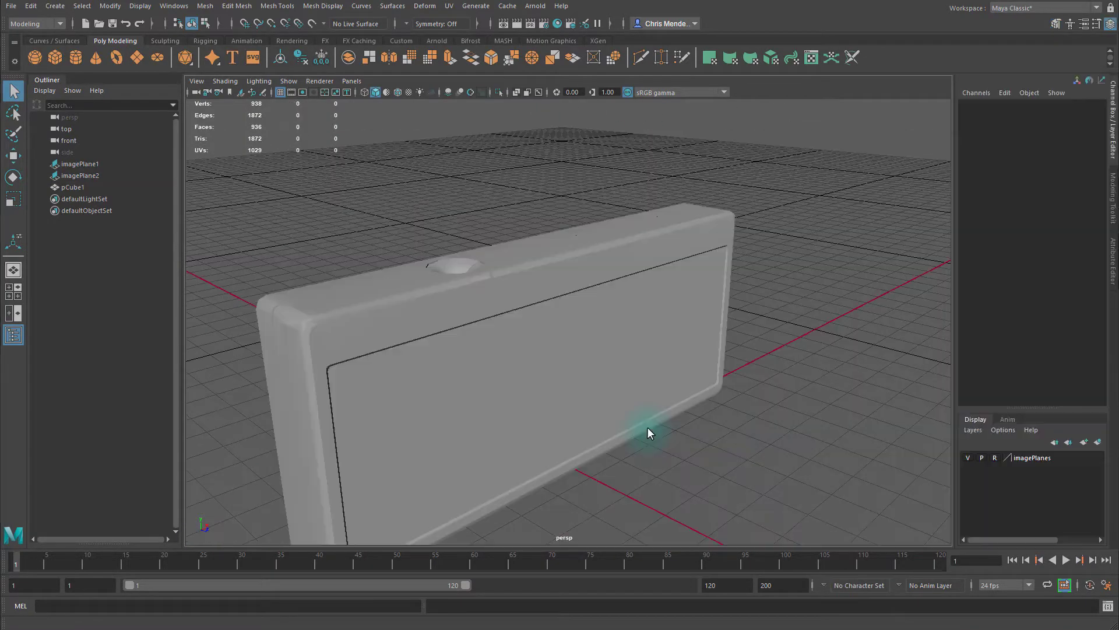
pyautogui.click(648, 432)
pyautogui.moveTo(661, 399)
pyautogui.keyDown('alt'); pyautogui.mouseDown()
pyautogui.moveTo(591, 380)
pyautogui.moveTo(622, 408)
pyautogui.moveTo(653, 408)
pyautogui.mouseUp(); pyautogui.keyUp('alt')
# Detach the controller's large inset front panel along the inner edge loop of its surrounding groove.
pyautogui.moveTo(586, 406); pyautogui.dragTo(576, 290, button='right')
pyautogui.keyDown('alt'); pyautogui.moveTo(645, 375); pyautogui.dragTo(700, 312, button='middle'); pyautogui.keyUp('alt')
pyautogui.keyDown('alt'); pyautogui.moveTo(574, 367); pyautogui.dragTo(842, 395, button='right'); pyautogui.keyUp('alt')
pyautogui.keyDown('alt'); pyautogui.moveTo(842, 395); pyautogui.dragTo(516, 300); pyautogui.keyUp('alt')
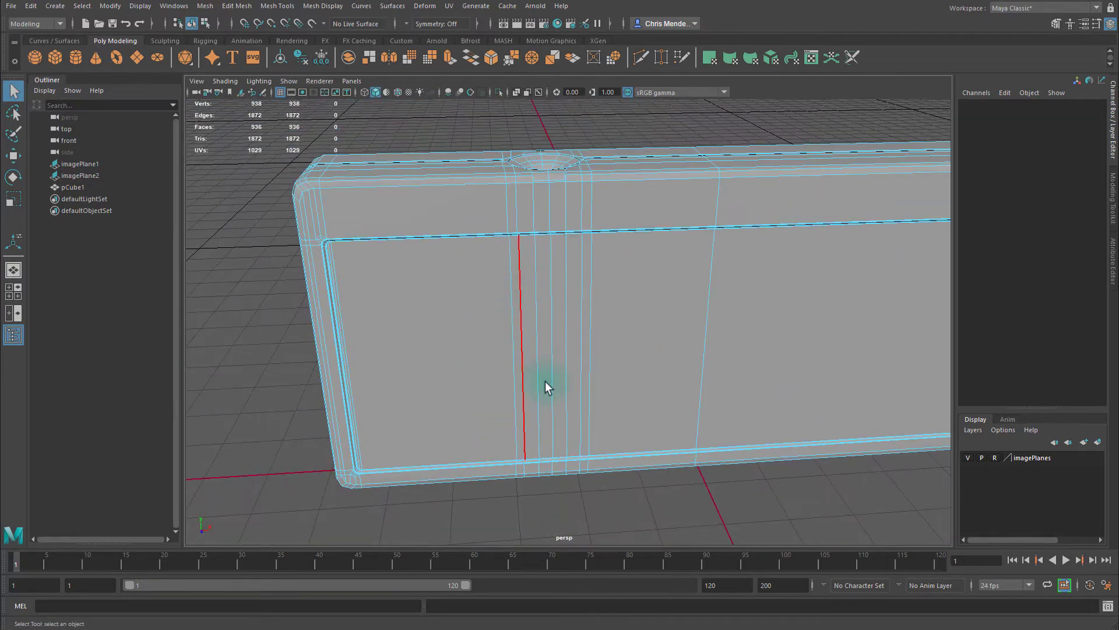
pyautogui.keyDown('alt'); pyautogui.moveTo(546, 390); pyautogui.dragTo(603, 380); pyautogui.keyUp('alt')
pyautogui.keyDown('alt'); pyautogui.moveTo(602, 379); pyautogui.dragTo(770, 372, button='right'); pyautogui.keyUp('alt')
pyautogui.keyDown('alt'); pyautogui.moveTo(709, 274); pyautogui.dragTo(588, 274, button='middle'); pyautogui.keyUp('alt')
pyautogui.doubleClick(392, 164)
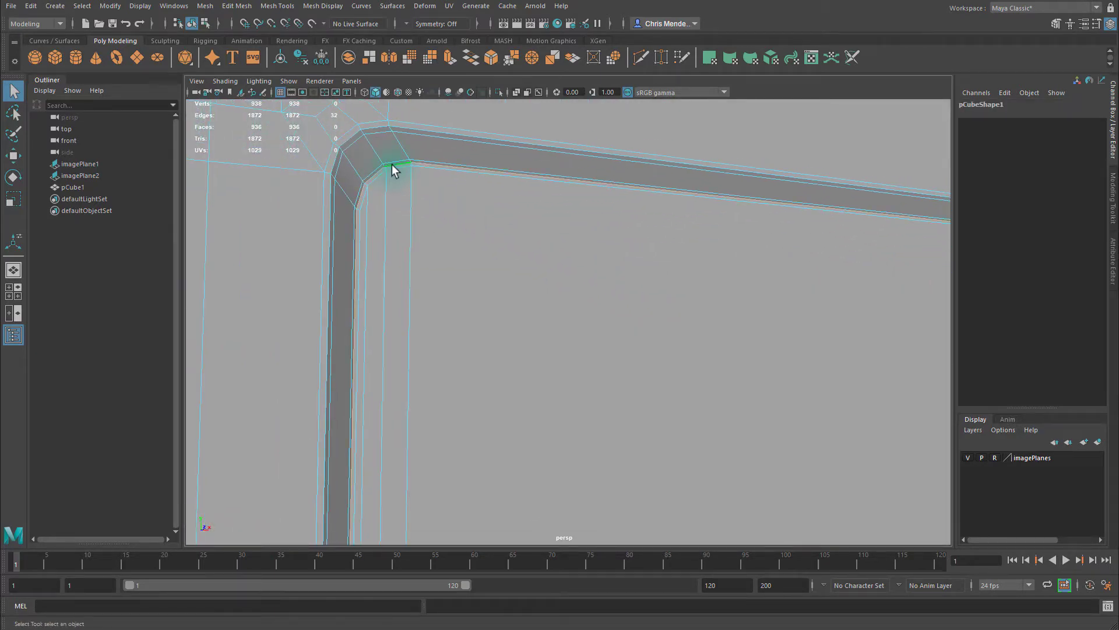
pyautogui.keyDown('alt'); pyautogui.moveTo(600, 269); pyautogui.dragTo(570, 282); pyautogui.keyUp('alt')
pyautogui.moveTo(570, 282)
pyautogui.keyDown('alt'); pyautogui.mouseDown(button='middle')
pyautogui.moveTo(600, 296)
pyautogui.moveTo(350, 249)
pyautogui.moveTo(572, 285)
pyautogui.mouseUp(button='middle'); pyautogui.keyUp('alt')
pyautogui.scroll(-3, 572, 285)
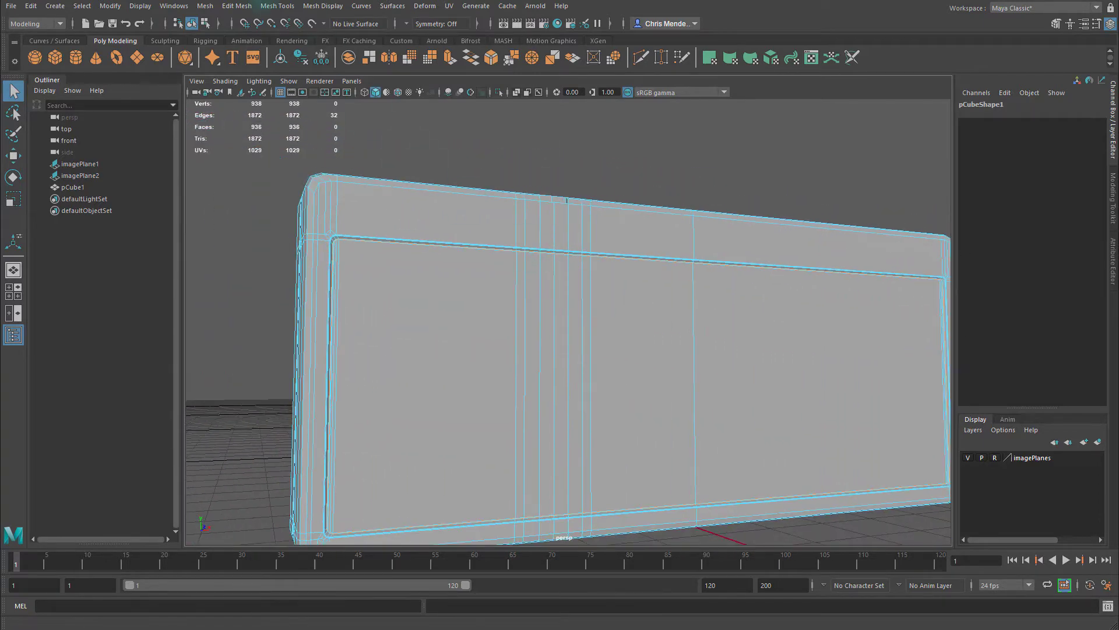
pyautogui.click(239, 6)
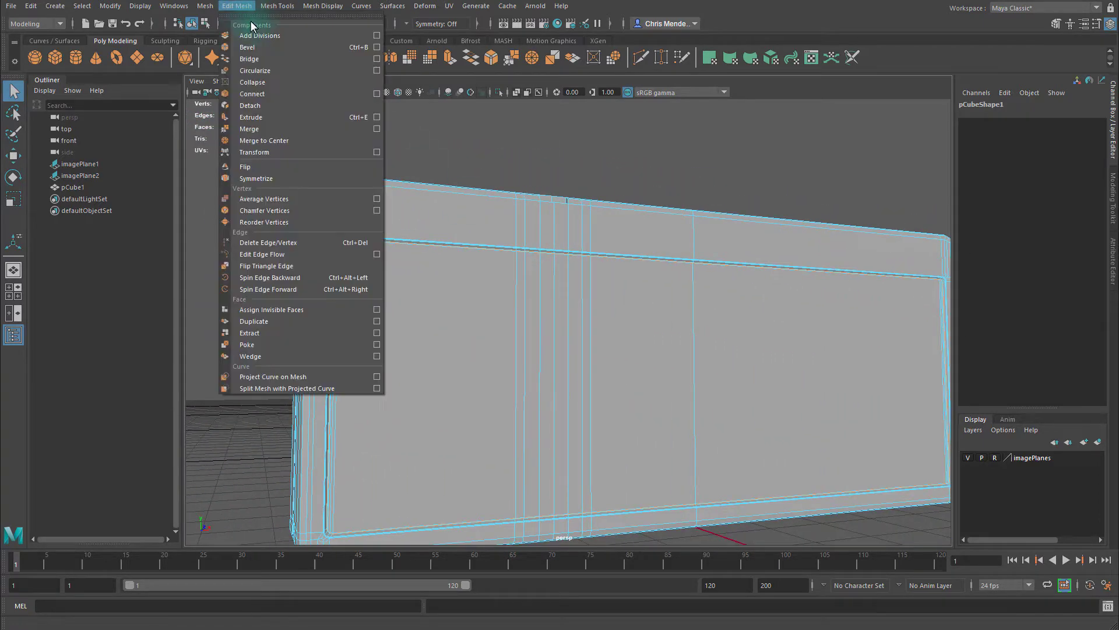
pyautogui.click(289, 103)
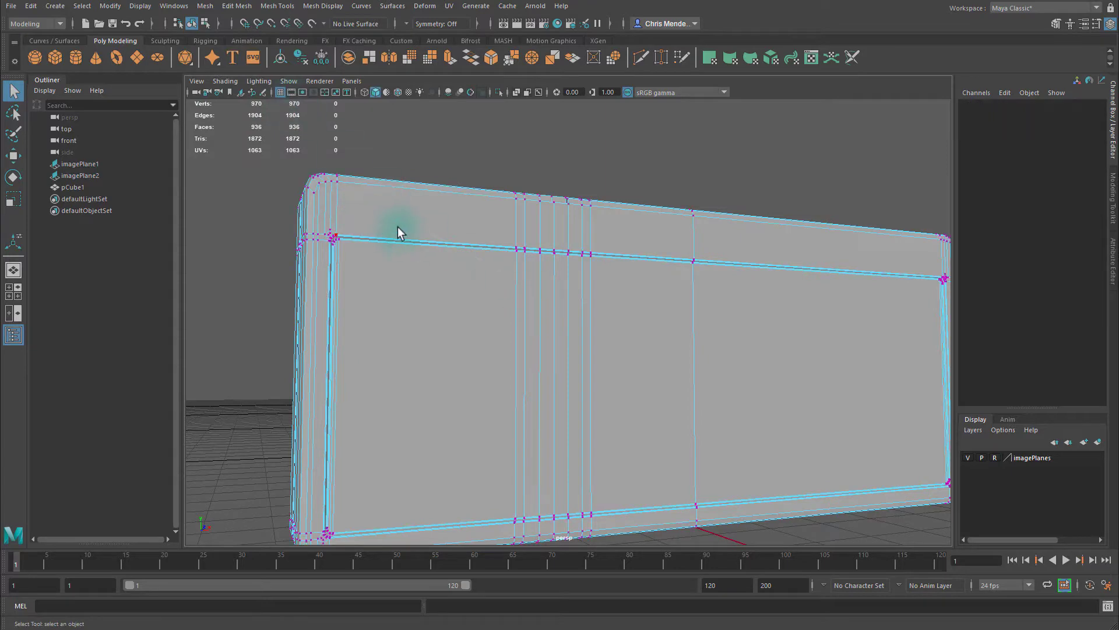
# Separate the controller mesh into its disconnected pieces.
pyautogui.moveTo(400, 229); pyautogui.dragTo(478, 189, button='right')
pyautogui.click(211, 8)
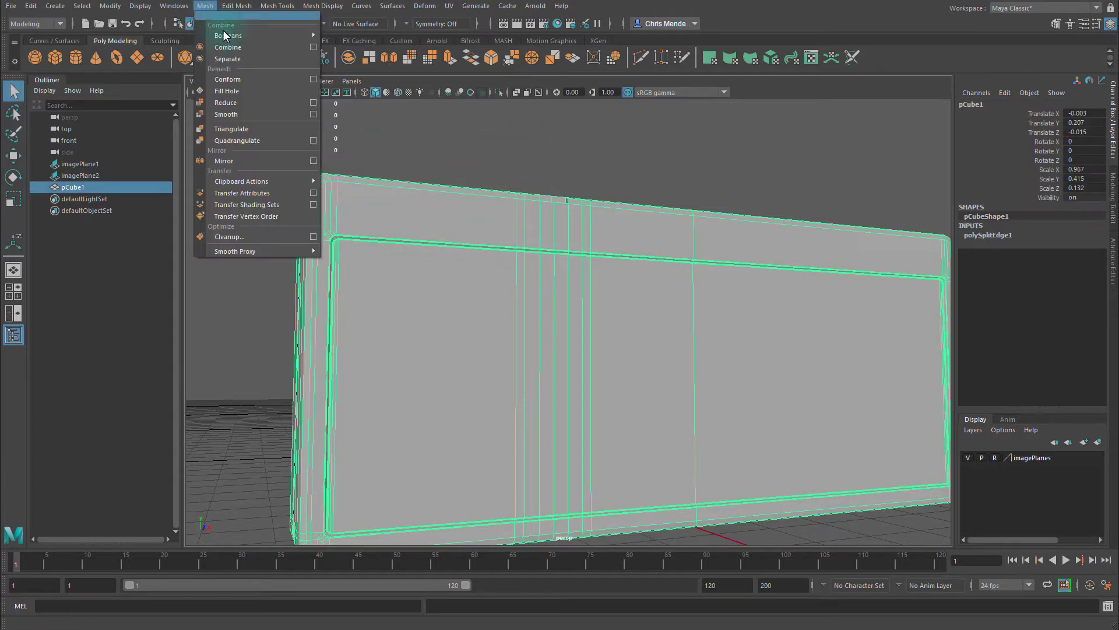
pyautogui.click(231, 58)
# Isolate the detached front panel and frame it in the view.
pyautogui.click(463, 298)
pyautogui.keyDown('alt'); pyautogui.moveTo(555, 293); pyautogui.dragTo(598, 313); pyautogui.keyUp('alt')
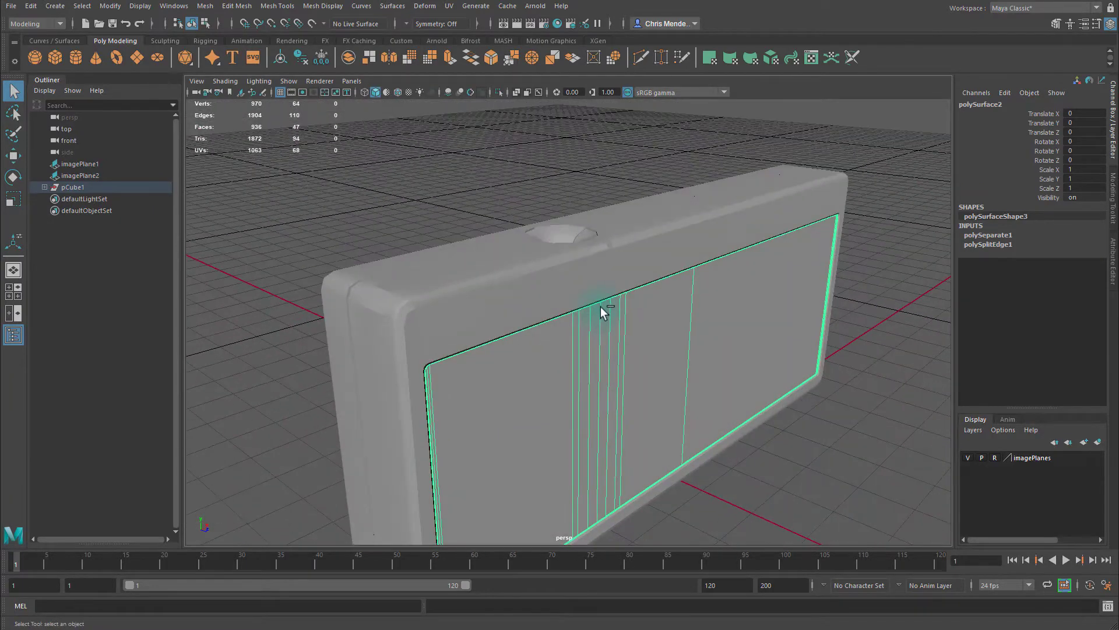
pyautogui.hotkey('ctrl', '1')
pyautogui.press('w')
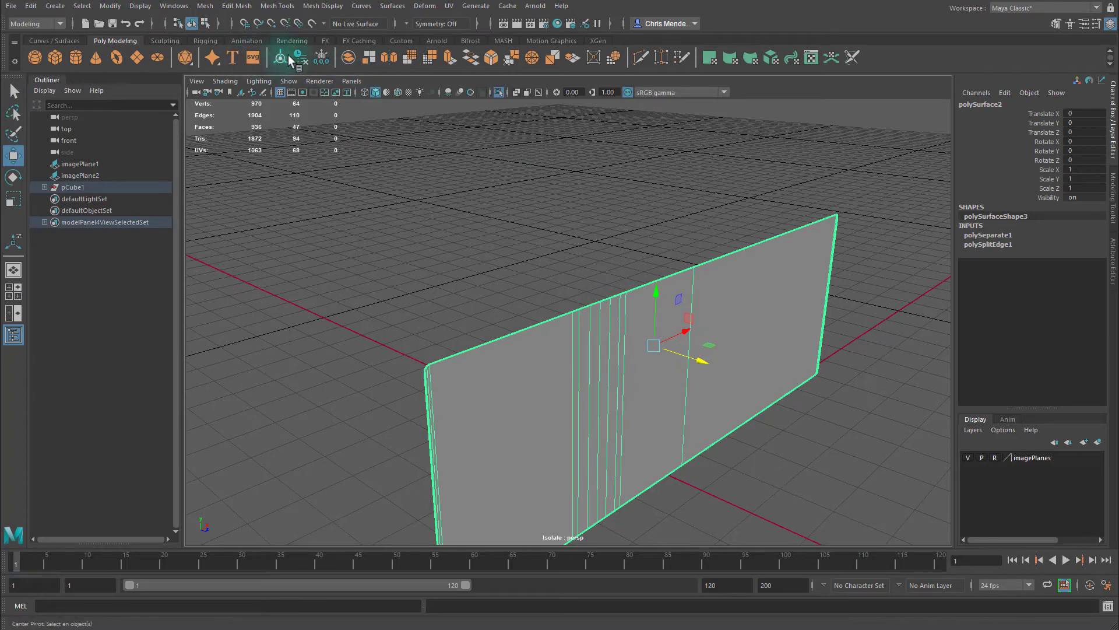
pyautogui.press('f')
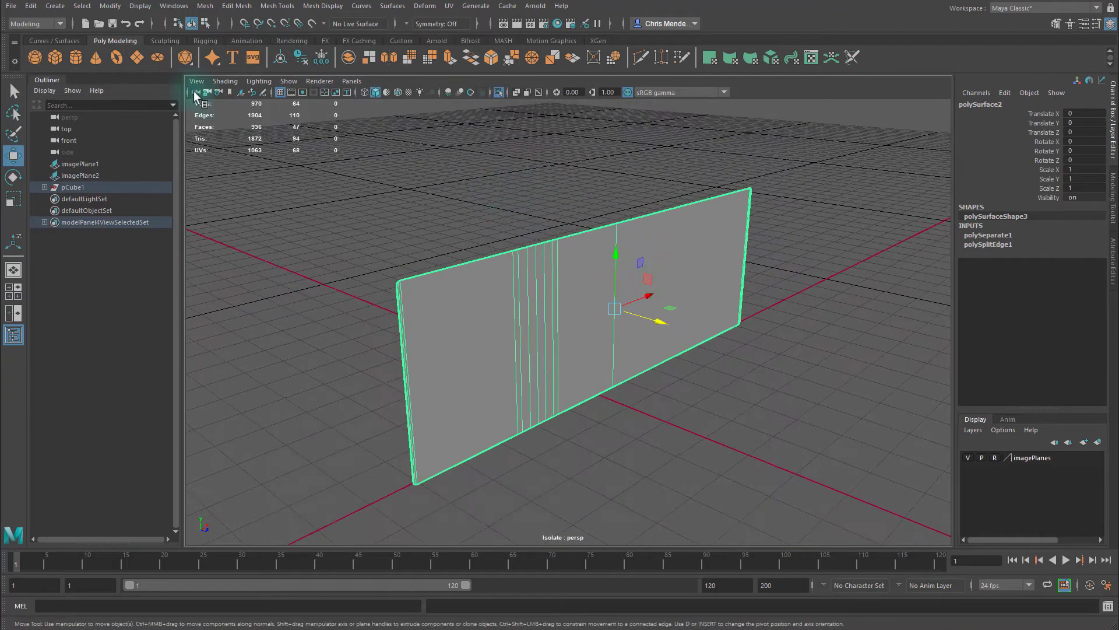
# Create a polygon plane and set its width and height subdivisions to 1.
pyautogui.click(137, 58)
pyautogui.click(984, 235)
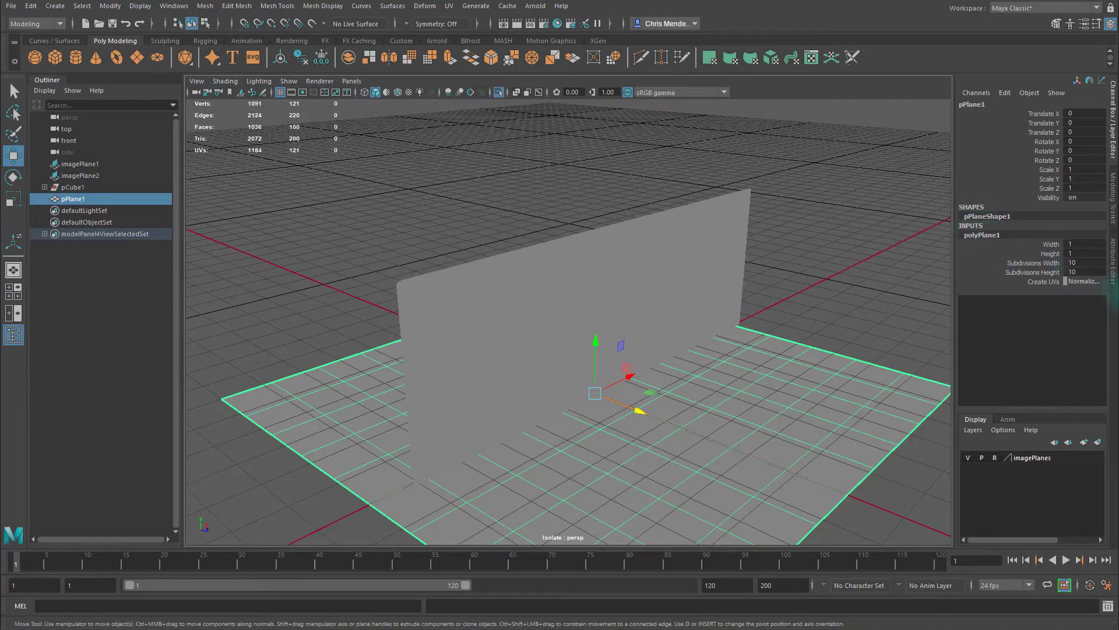
pyautogui.click(1054, 264)
pyautogui.moveTo(896, 275); pyautogui.dragTo(697, 276, button='middle')
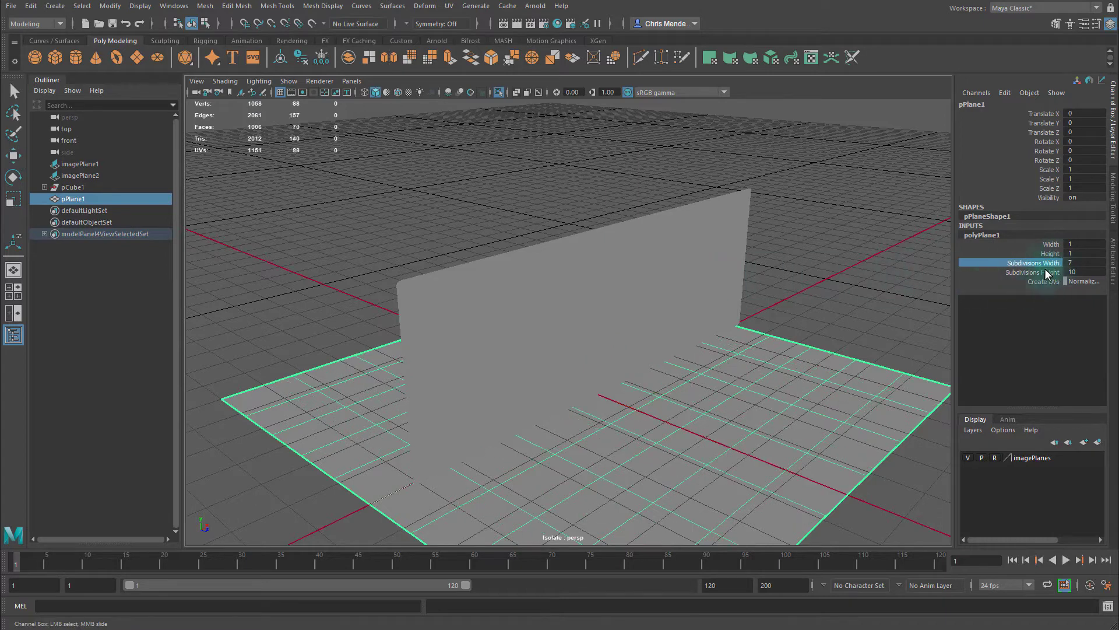
pyautogui.moveTo(1041, 274); pyautogui.dragTo(617, 275, button='middle')
pyautogui.moveTo(810, 272); pyautogui.dragTo(325, 341, button='middle')
# Rotate the new plane 90 degrees around X and display wireframes over the shaded objects.
pyautogui.press('w')
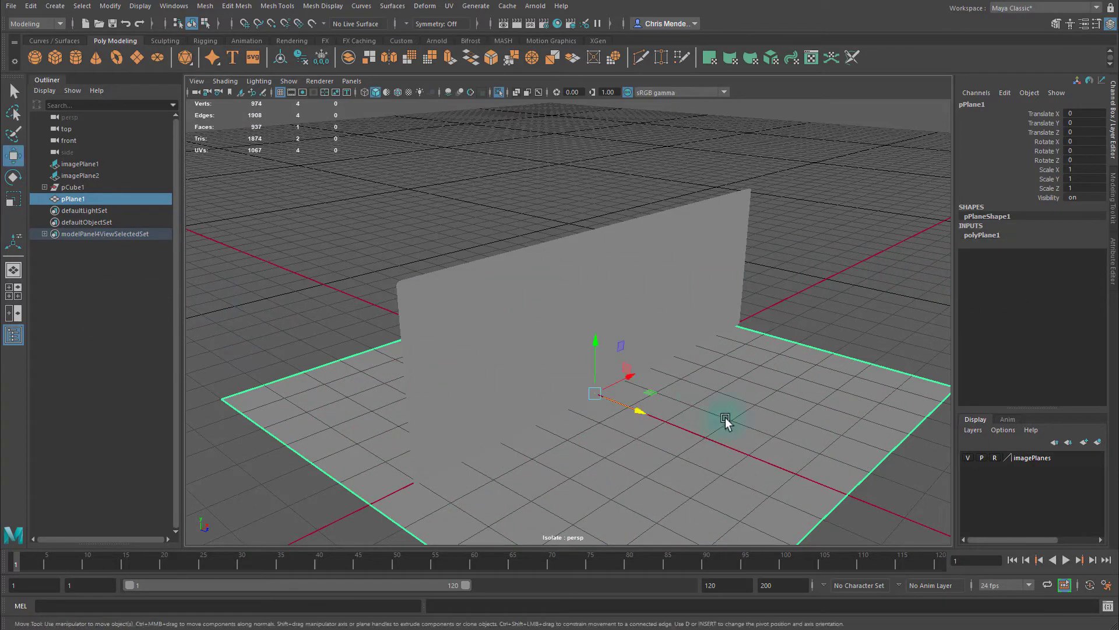
pyautogui.press('e')
pyautogui.moveTo(621, 369); pyautogui.dragTo(660, 428)
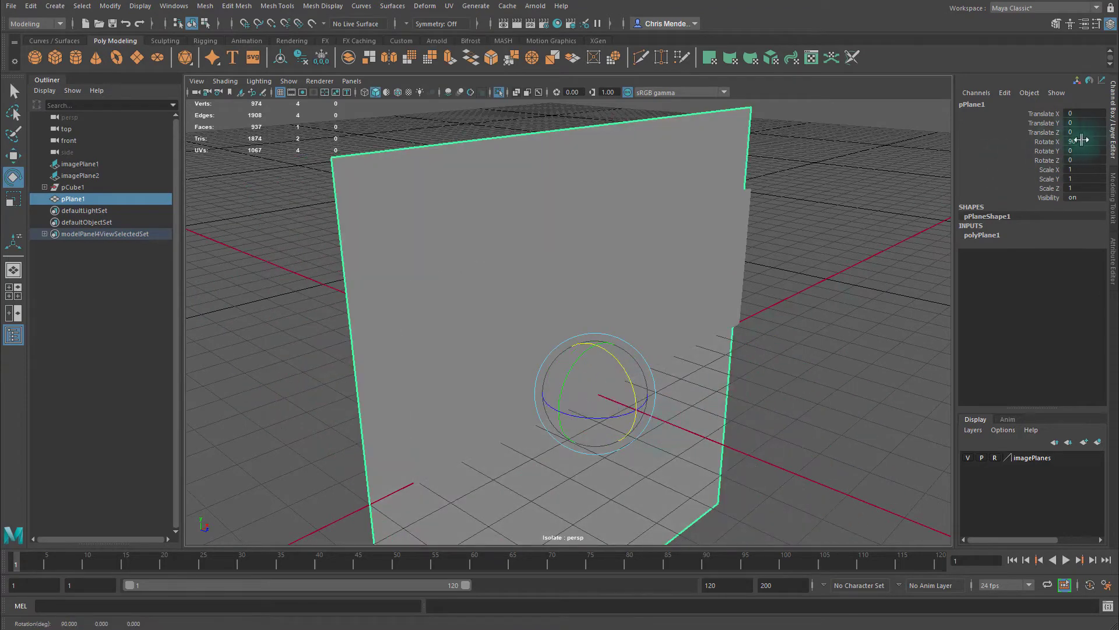
pyautogui.click(397, 92)
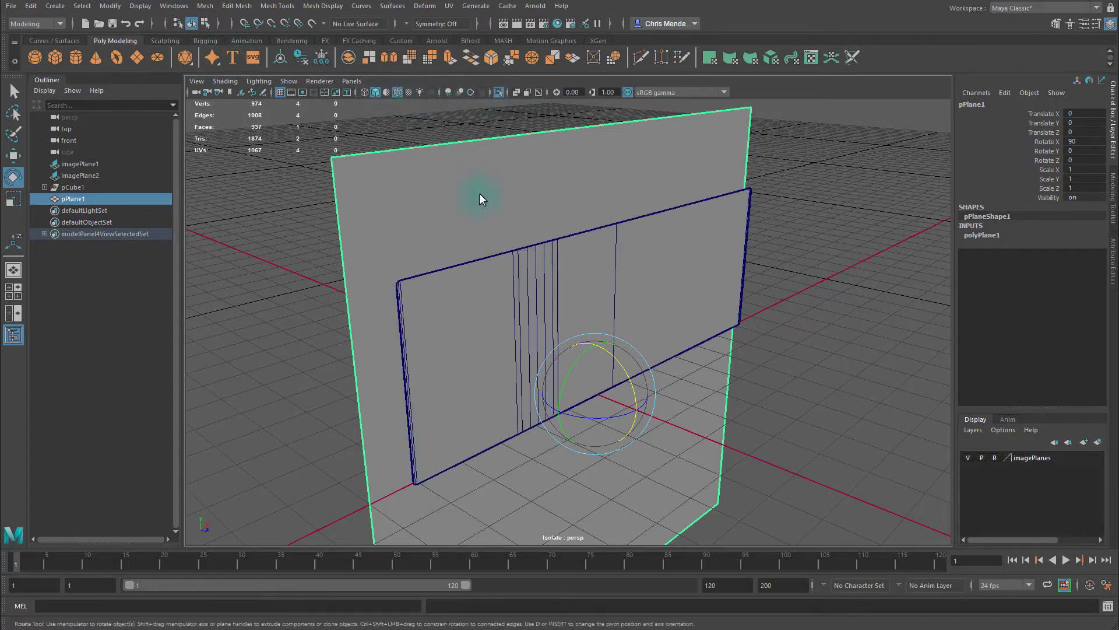
# Snap the plane's upper edge vertically to the top of the front panel.
pyautogui.moveTo(477, 180); pyautogui.dragTo(457, 145, button='right')
pyautogui.click(457, 144)
pyautogui.press('w')
pyautogui.scroll(-2, 581, 165)
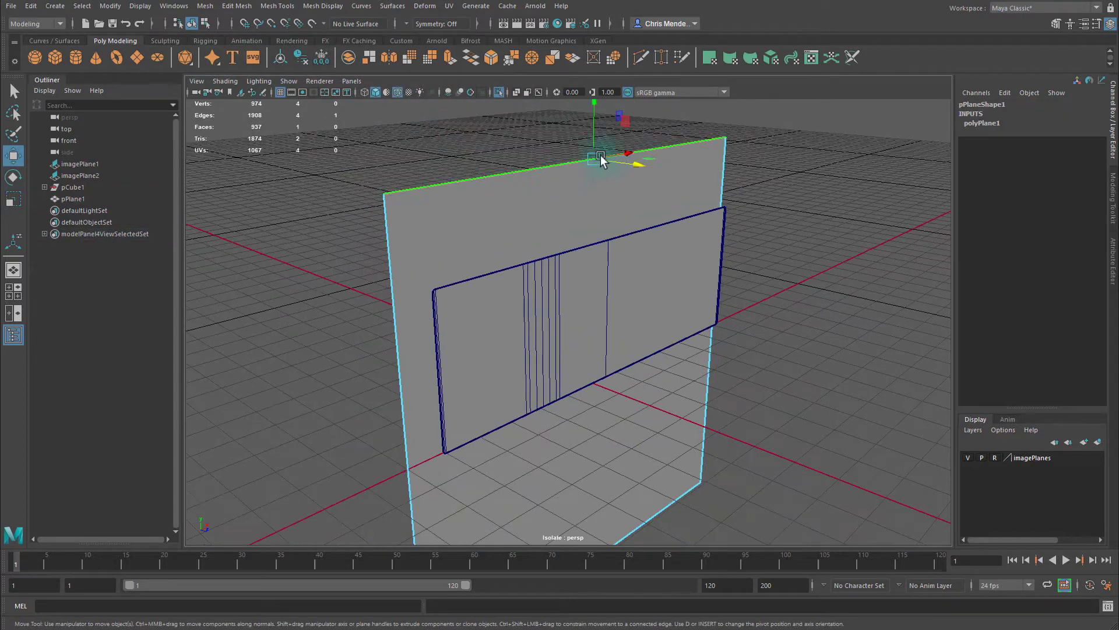
pyautogui.click(593, 110)
pyautogui.moveTo(589, 262); pyautogui.dragTo(590, 245, button='middle')
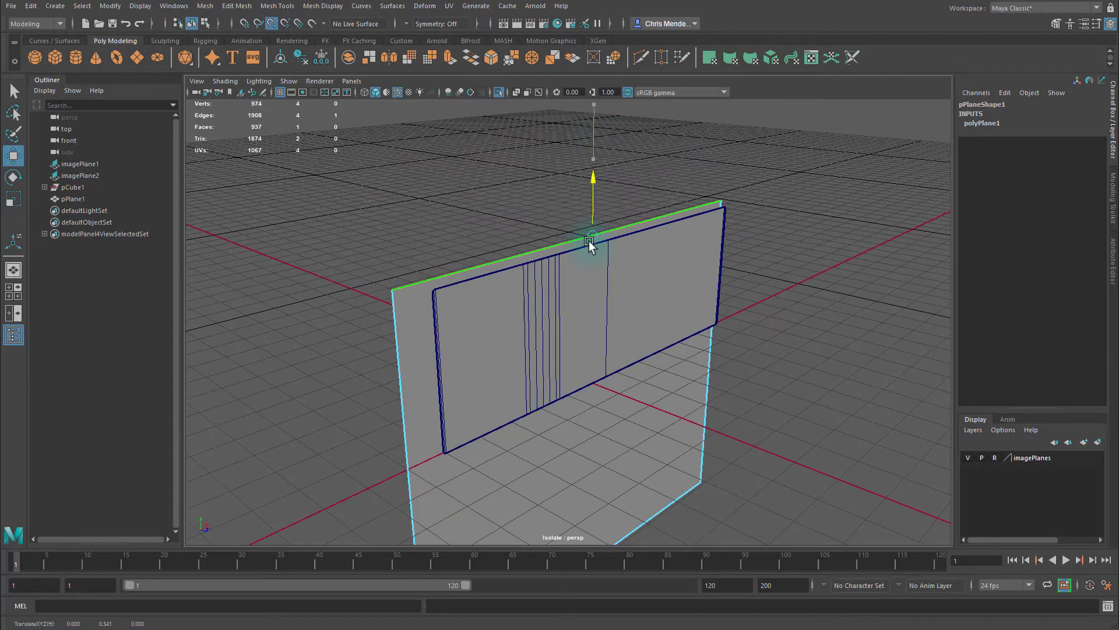
# Snap the plane's left edge horizontally to the matching side of the front panel.
pyautogui.click(408, 348)
pyautogui.moveTo(452, 489); pyautogui.dragTo(435, 373, button='middle')
pyautogui.keyDown('alt'); pyautogui.moveTo(499, 356); pyautogui.dragTo(460, 336); pyautogui.keyUp('alt')
pyautogui.keyDown('alt'); pyautogui.moveTo(388, 335); pyautogui.dragTo(568, 358, button='right'); pyautogui.keyUp('alt')
pyautogui.keyDown('alt'); pyautogui.moveTo(485, 362); pyautogui.dragTo(614, 259, button='middle'); pyautogui.keyUp('alt')
pyautogui.moveTo(381, 298); pyautogui.dragTo(381, 369, button='middle')
# Snap the plane's right edge horizontally to the matching side of the front panel.
pyautogui.scroll(-3, 525, 402)
pyautogui.click(874, 386)
pyautogui.keyDown('alt'); pyautogui.moveTo(829, 384); pyautogui.dragTo(580, 360, button='middle'); pyautogui.keyUp('alt')
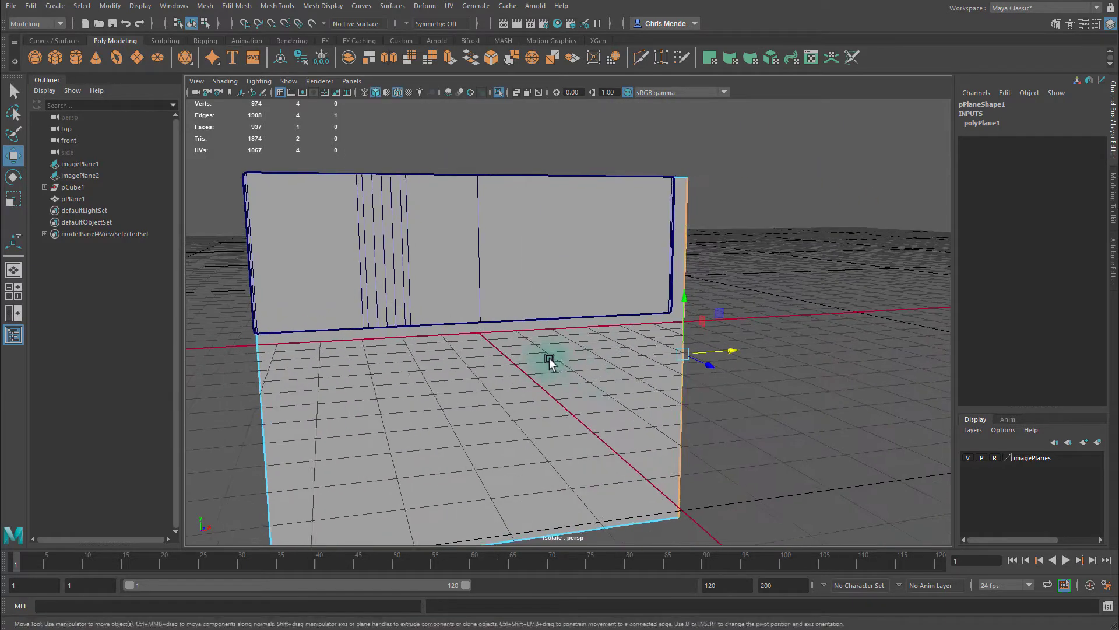
pyautogui.keyDown('alt'); pyautogui.moveTo(580, 360); pyautogui.dragTo(773, 368, button='right'); pyautogui.keyUp('alt')
pyautogui.keyDown('alt'); pyautogui.moveTo(772, 369); pyautogui.dragTo(732, 380); pyautogui.keyUp('alt')
pyautogui.moveTo(798, 272); pyautogui.dragTo(790, 259, button='middle')
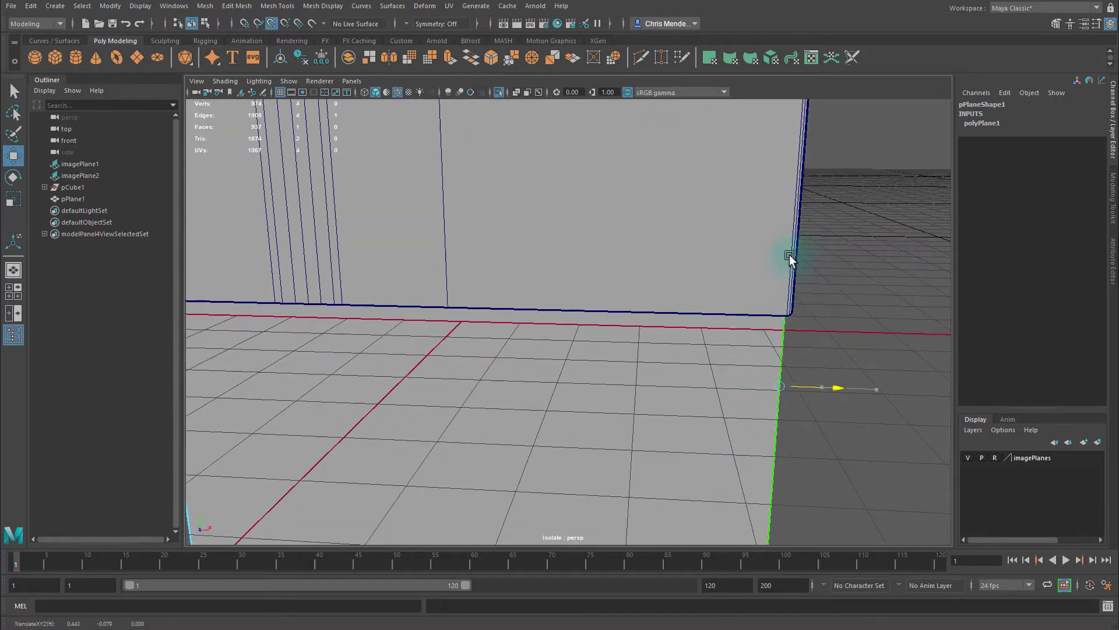
# Snap the plane's lower edge vertically to the bottom of the front panel.
pyautogui.scroll(-5, 717, 386)
pyautogui.keyDown('alt'); pyautogui.moveTo(531, 430); pyautogui.dragTo(577, 363, button='middle'); pyautogui.keyUp('alt')
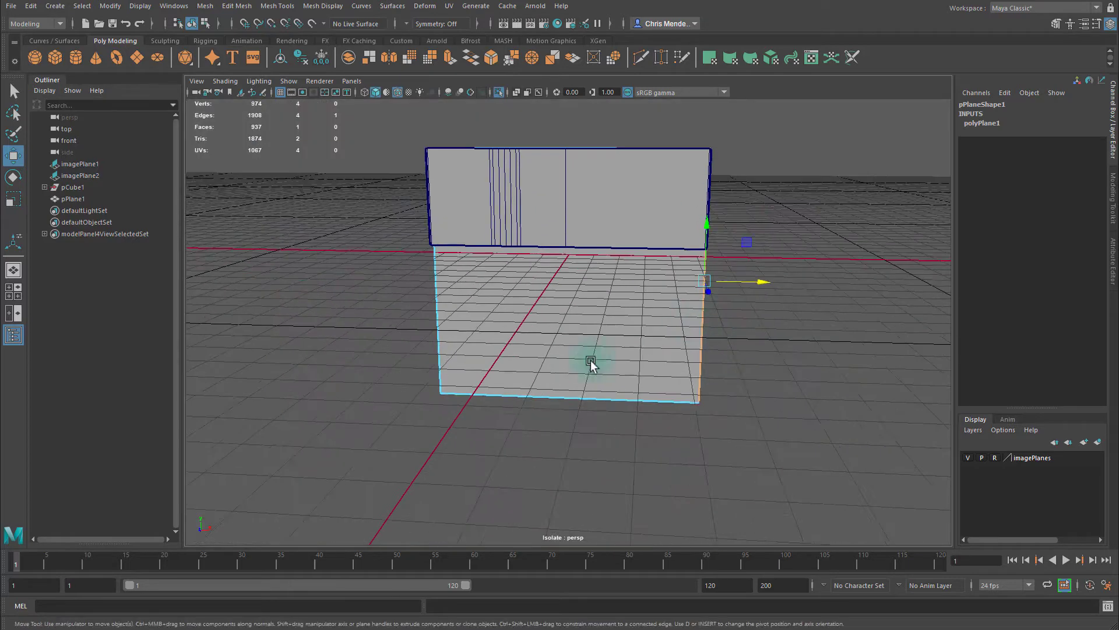
pyautogui.moveTo(608, 425); pyautogui.dragTo(569, 344)
pyautogui.moveTo(628, 285); pyautogui.dragTo(619, 232, button='middle')
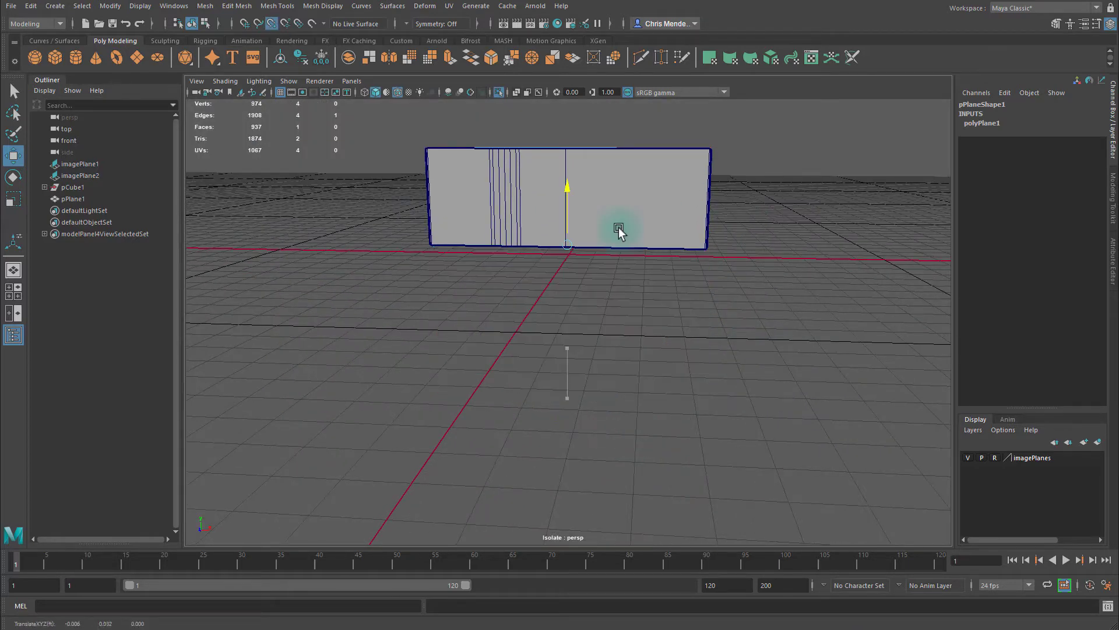
# Center the plane's pivot and move the plane to the front panel's depth at Translate Z 0.049.
pyautogui.moveTo(514, 202); pyautogui.dragTo(592, 126, button='right')
pyautogui.keyDown('alt'); pyautogui.moveTo(530, 207); pyautogui.dragTo(672, 215); pyautogui.keyUp('alt')
pyautogui.keyDown('alt'); pyautogui.moveTo(560, 249); pyautogui.dragTo(590, 244); pyautogui.keyUp('alt')
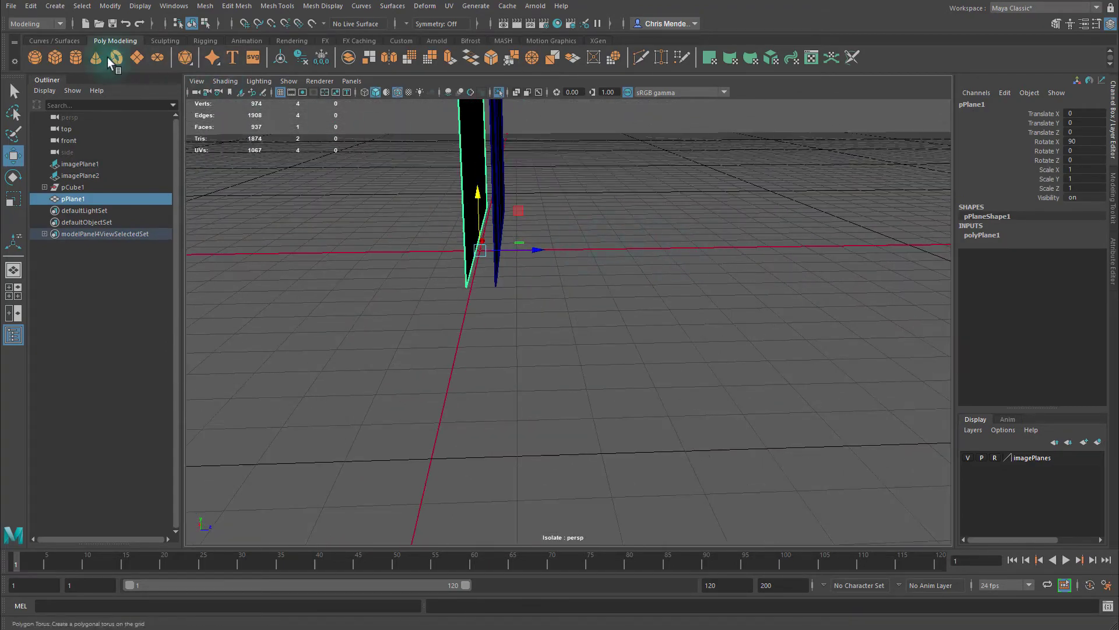
pyautogui.click(283, 57)
pyautogui.keyDown('alt'); pyautogui.moveTo(496, 140); pyautogui.dragTo(491, 229); pyautogui.keyUp('alt')
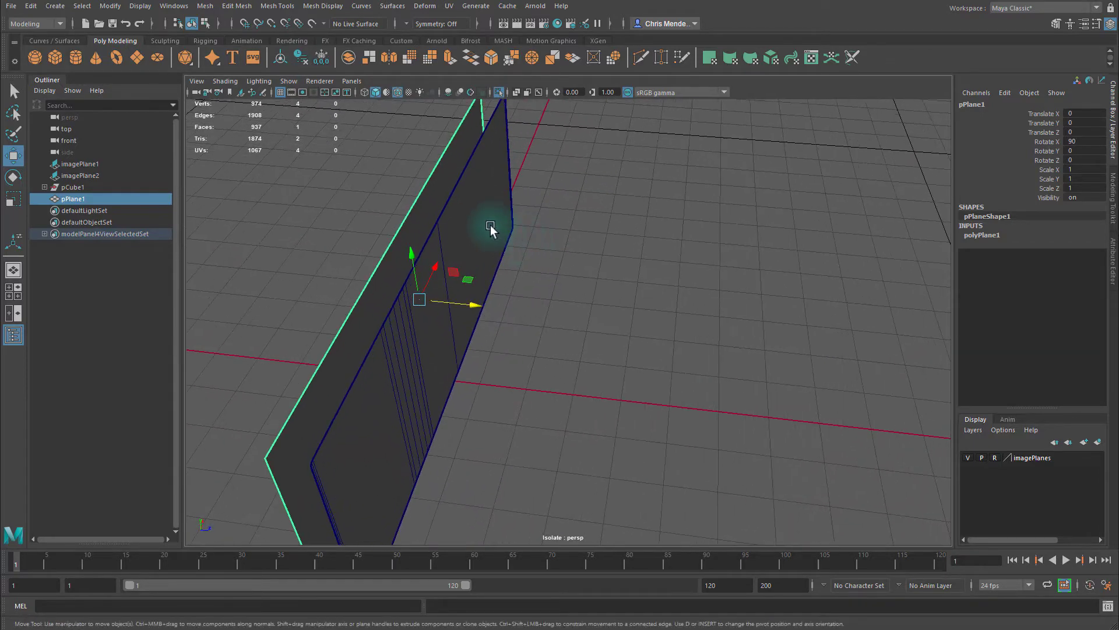
# Delete the old front panel piece and end isolation, with the replacement plane selected.
pyautogui.click(395, 328)
pyautogui.press('Delete')
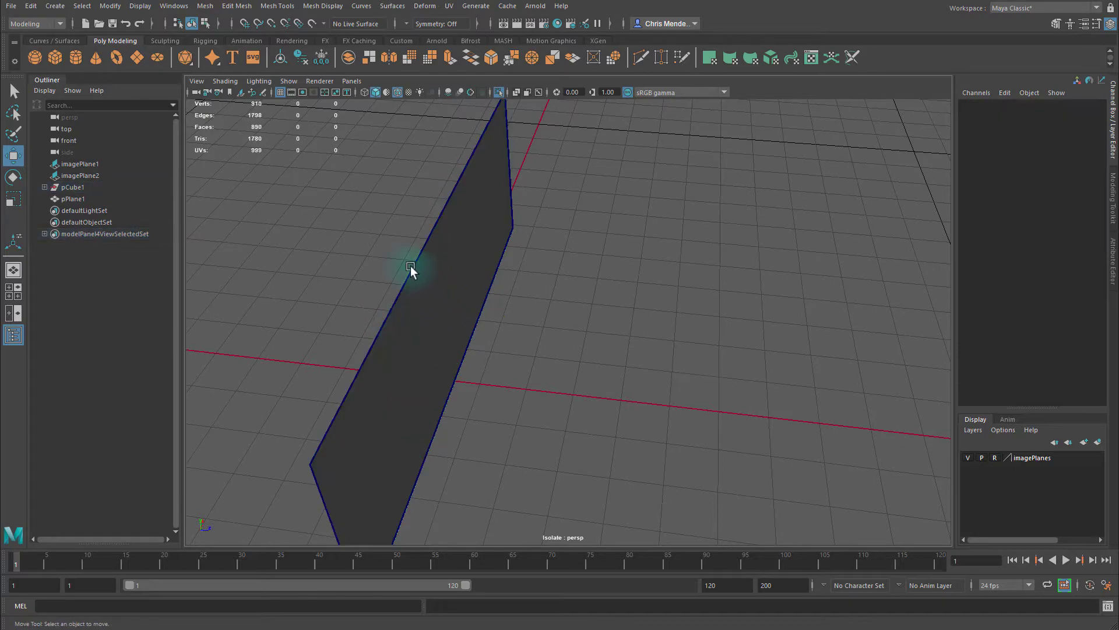
pyautogui.click(409, 267)
pyautogui.hotkey('ctrl', '1')
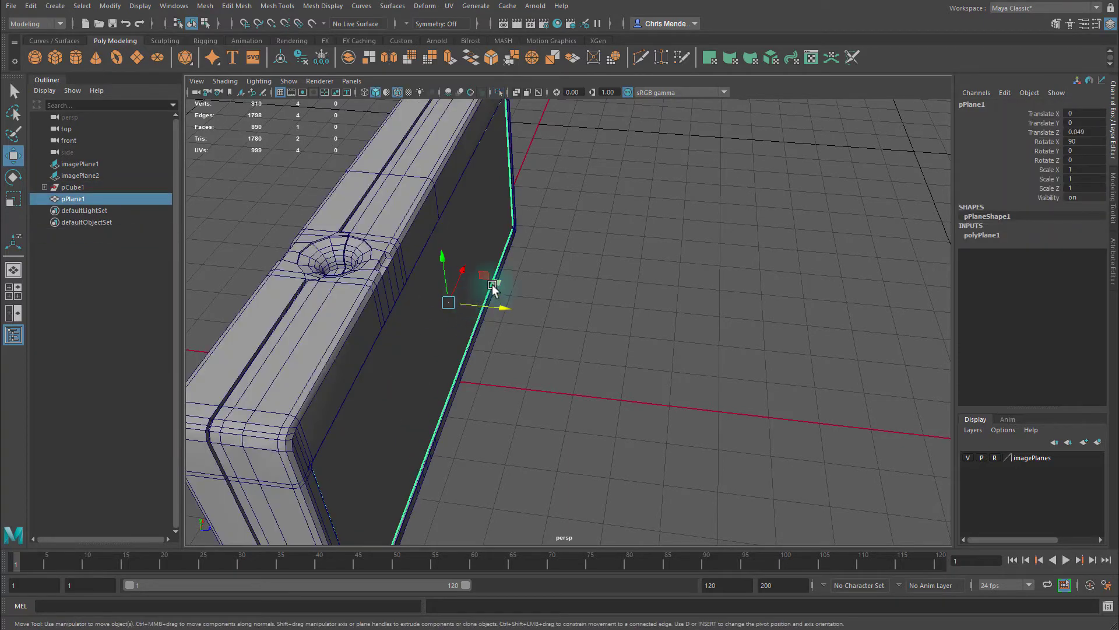
pyautogui.keyDown('alt'); pyautogui.moveTo(493, 286); pyautogui.dragTo(454, 278); pyautogui.keyUp('alt')
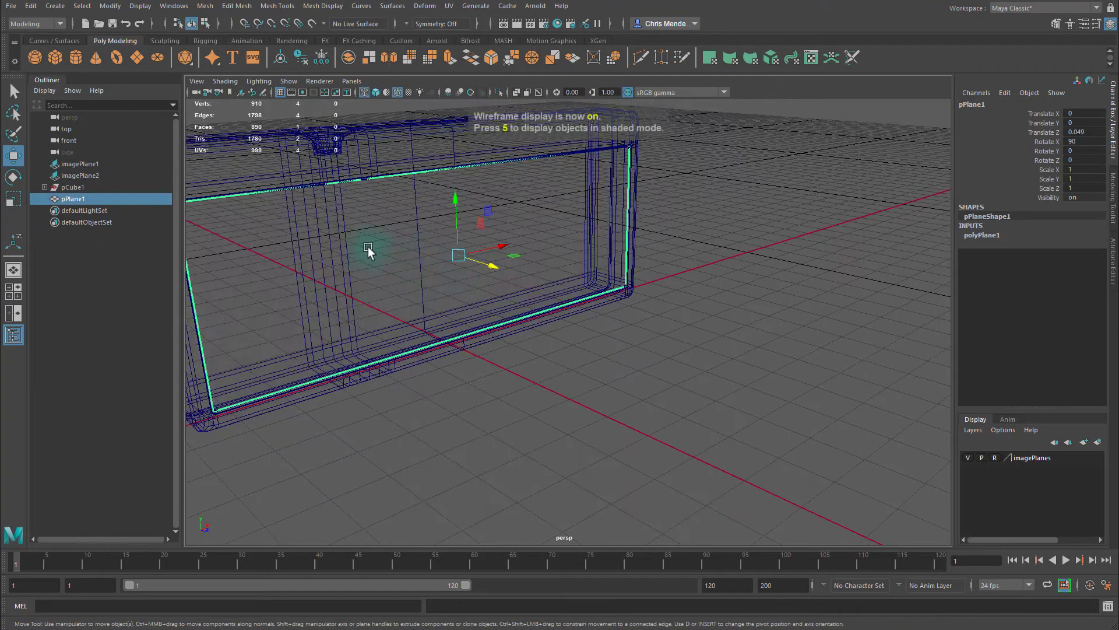
# Scale the replacement plane to 1.015 in X, 1.015 in Y and 1.05 in Z, and return to shaded display.
pyautogui.keyDown('alt'); pyautogui.moveTo(364, 249); pyautogui.dragTo(513, 295); pyautogui.keyUp('alt')
pyautogui.press('r')
pyautogui.click(694, 324)
pyautogui.moveTo(694, 324); pyautogui.dragTo(694, 373)
pyautogui.keyDown('alt'); pyautogui.moveTo(776, 350); pyautogui.dragTo(761, 319); pyautogui.keyUp('alt')
pyautogui.hotkey('ctrl', '1')
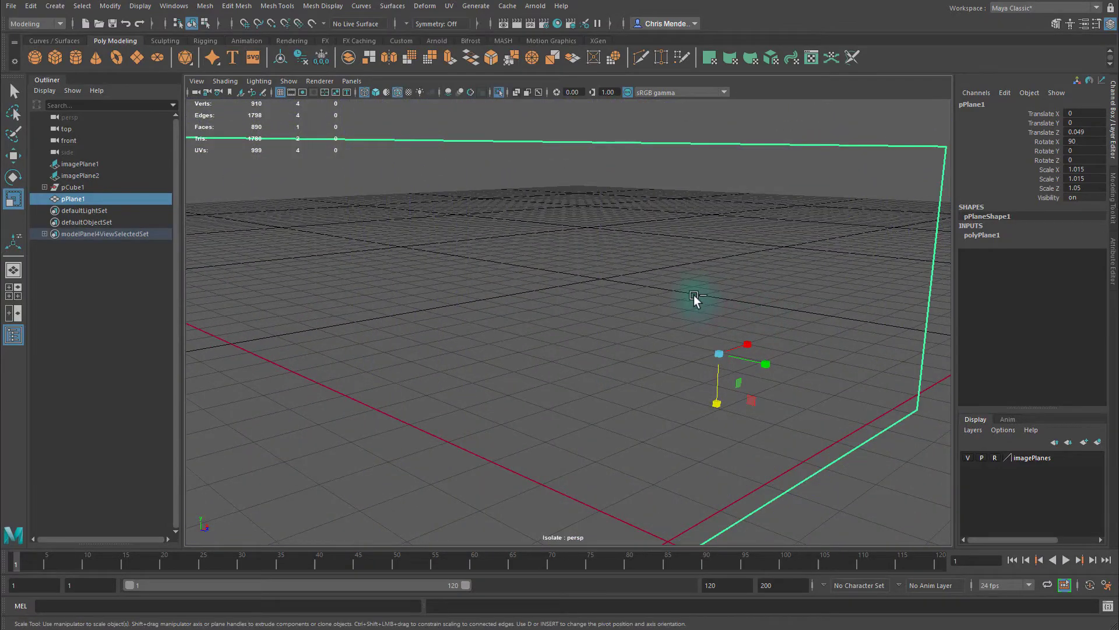
pyautogui.hotkey('ctrl', '1')
pyautogui.press('f')
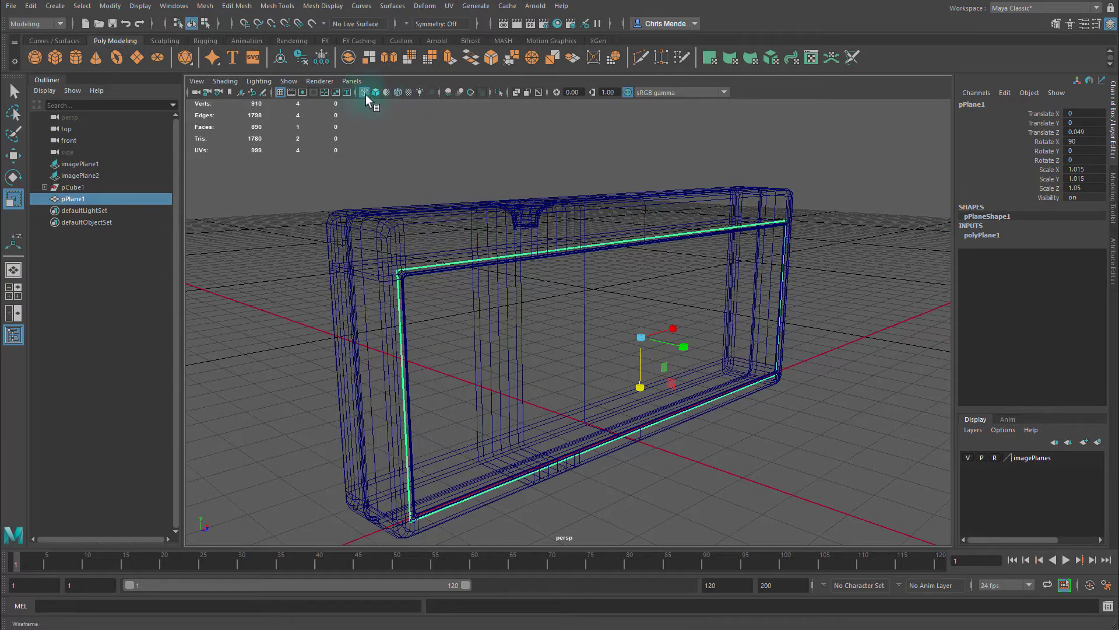
pyautogui.press('5')
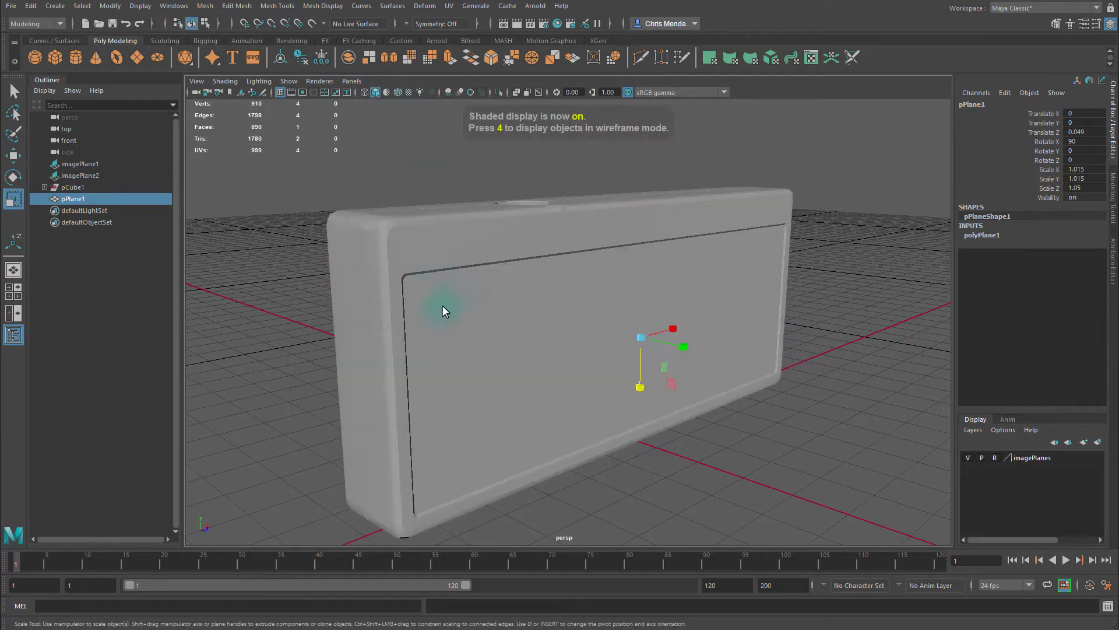
# Cut an edge loop around the controller body with Multi-Cut, running along the middle of its thickness.
pyautogui.keyDown('alt'); pyautogui.moveTo(490, 310); pyautogui.dragTo(543, 307); pyautogui.keyUp('alt')
pyautogui.click(674, 285)
pyautogui.keyDown('alt'); pyautogui.moveTo(675, 280); pyautogui.dragTo(554, 256, button='middle'); pyautogui.keyUp('alt')
pyautogui.keyDown('alt'); pyautogui.moveTo(554, 256); pyautogui.dragTo(588, 270, button='right'); pyautogui.keyUp('alt')
pyautogui.moveTo(587, 274)
pyautogui.keyDown('alt'); pyautogui.mouseDown()
pyautogui.moveTo(644, 289)
pyautogui.moveTo(592, 280)
pyautogui.moveTo(590, 293)
pyautogui.mouseUp(); pyautogui.keyUp('alt')
pyautogui.hotkey('ctrl', 'shift', 'x')
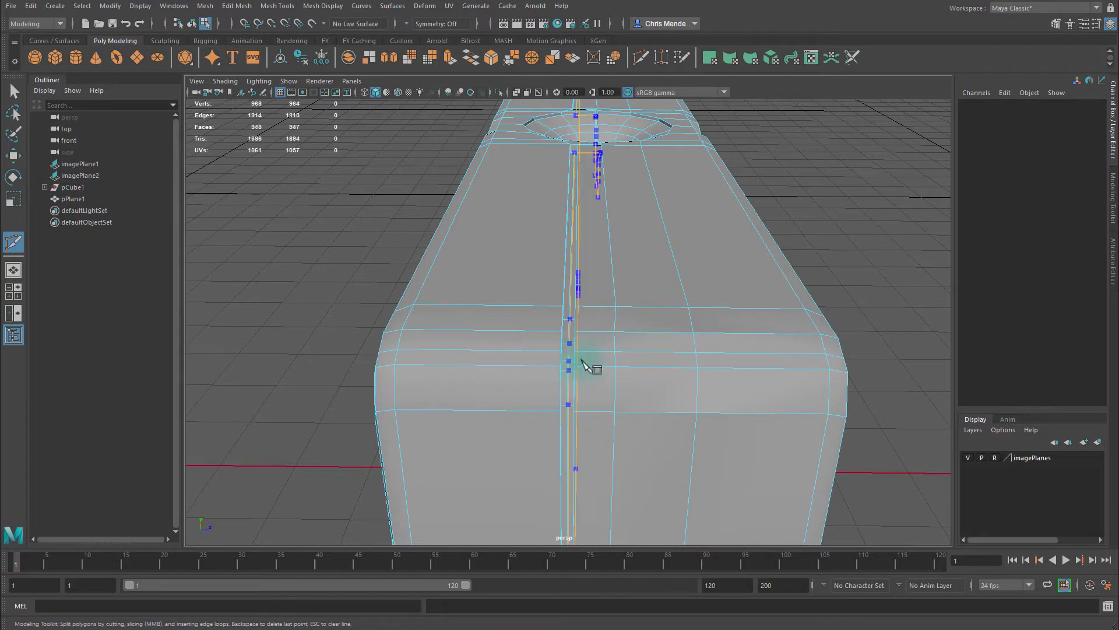
pyautogui.press('Return')
pyautogui.press('q')
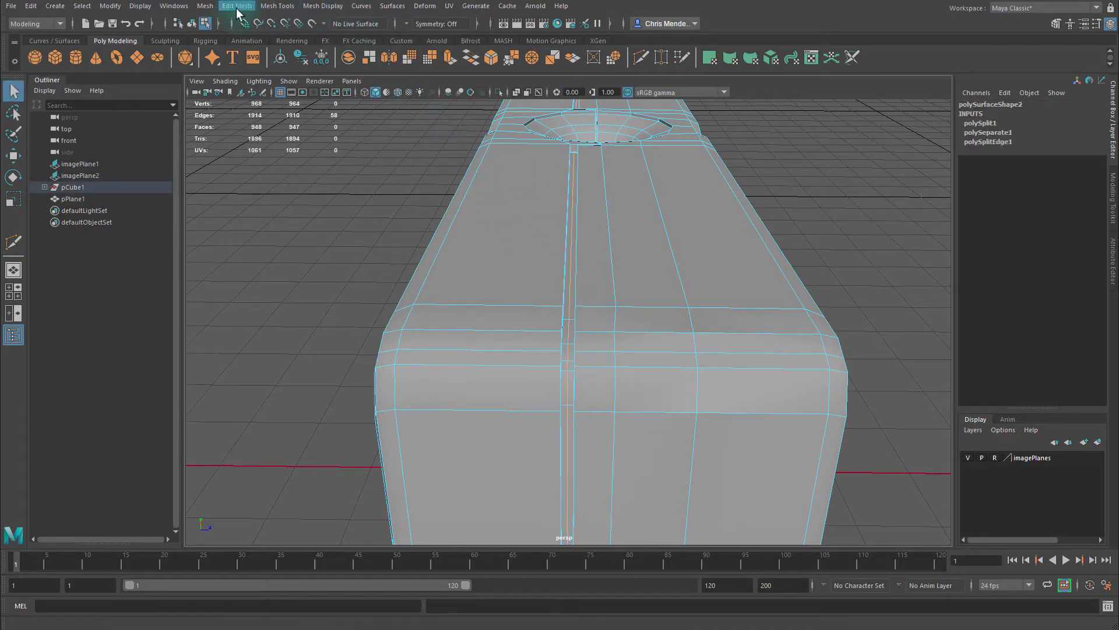
# Detach the body along the selected seam loop and separate the mesh into front and back halves.
pyautogui.click(205, 7)
pyautogui.click(228, 7)
pyautogui.click(233, 7)
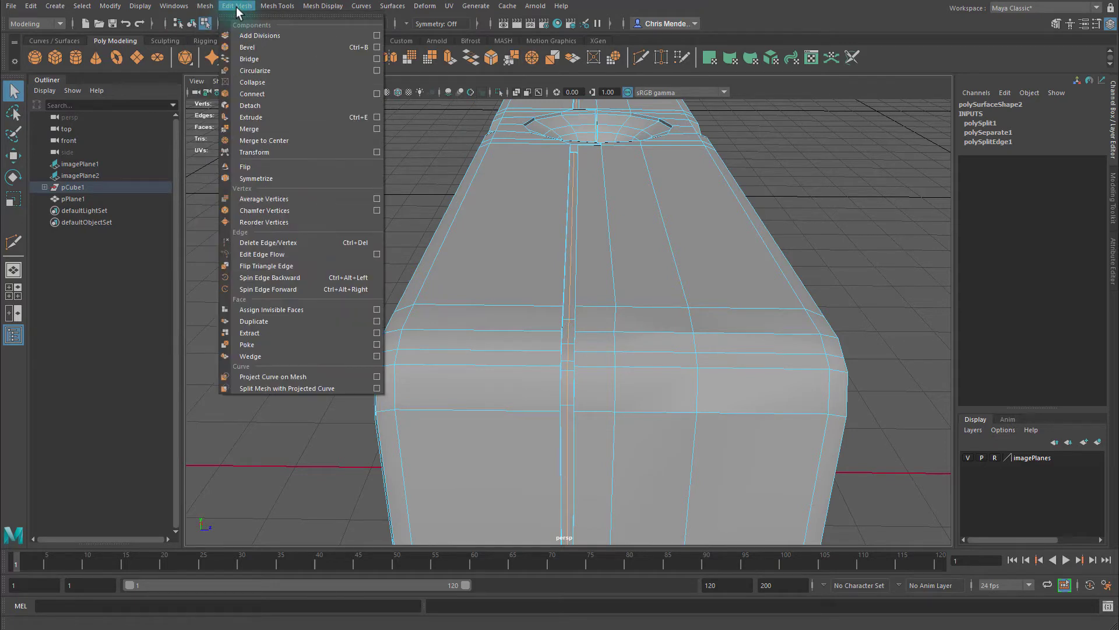
pyautogui.click(264, 108)
pyautogui.press('F8')
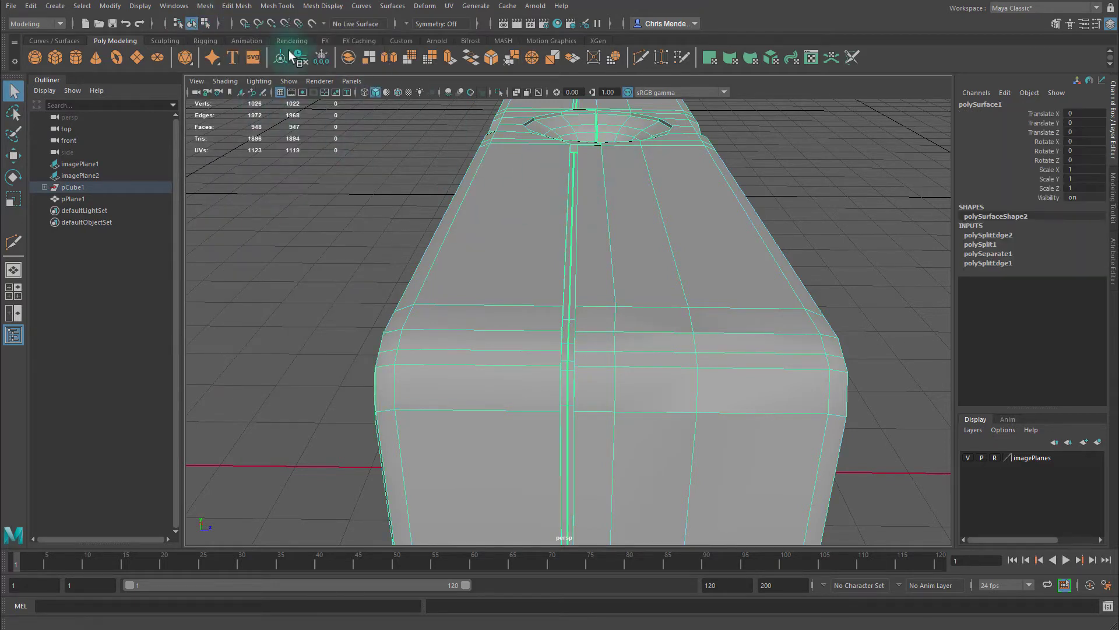
pyautogui.click(207, 7)
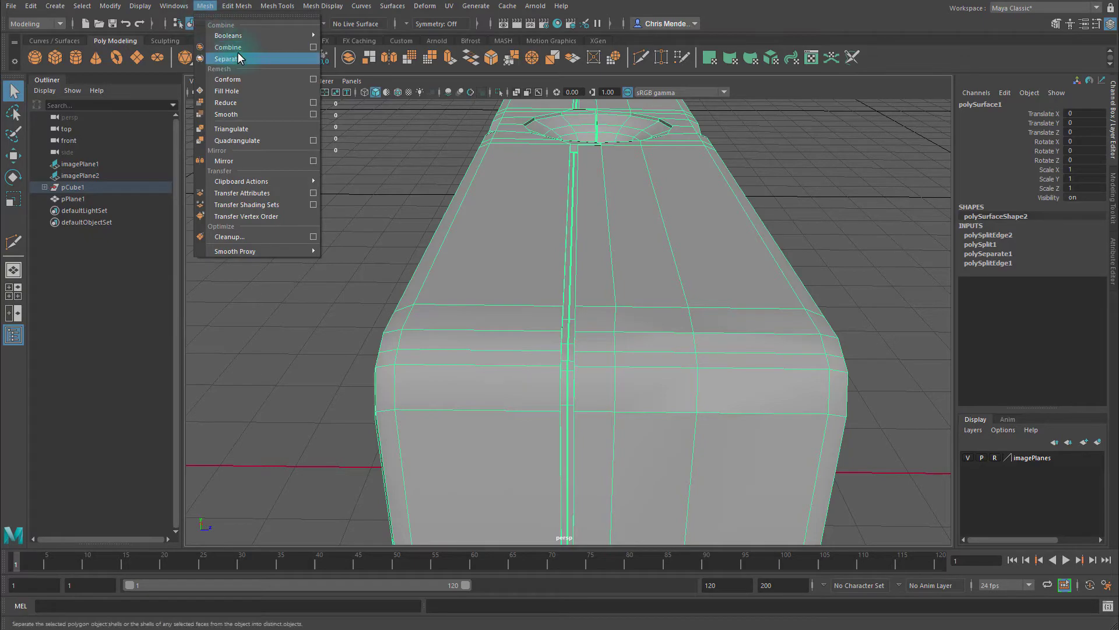
pyautogui.click(229, 56)
pyautogui.click(635, 201)
pyautogui.press('a')
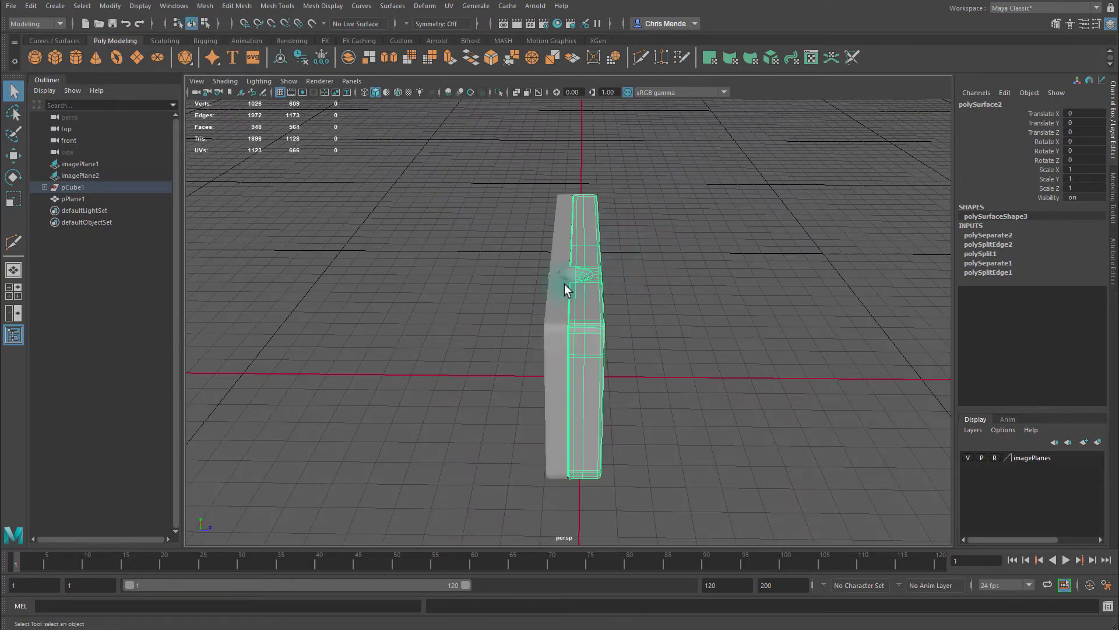
# Select the back half of the body, center its pivot and isolate it.
pyautogui.click(560, 292)
pyautogui.keyDown('alt'); pyautogui.moveTo(583, 283); pyautogui.dragTo(536, 271); pyautogui.keyUp('alt')
pyautogui.click(595, 289)
pyautogui.click(567, 253)
pyautogui.click(490, 271)
pyautogui.press('w')
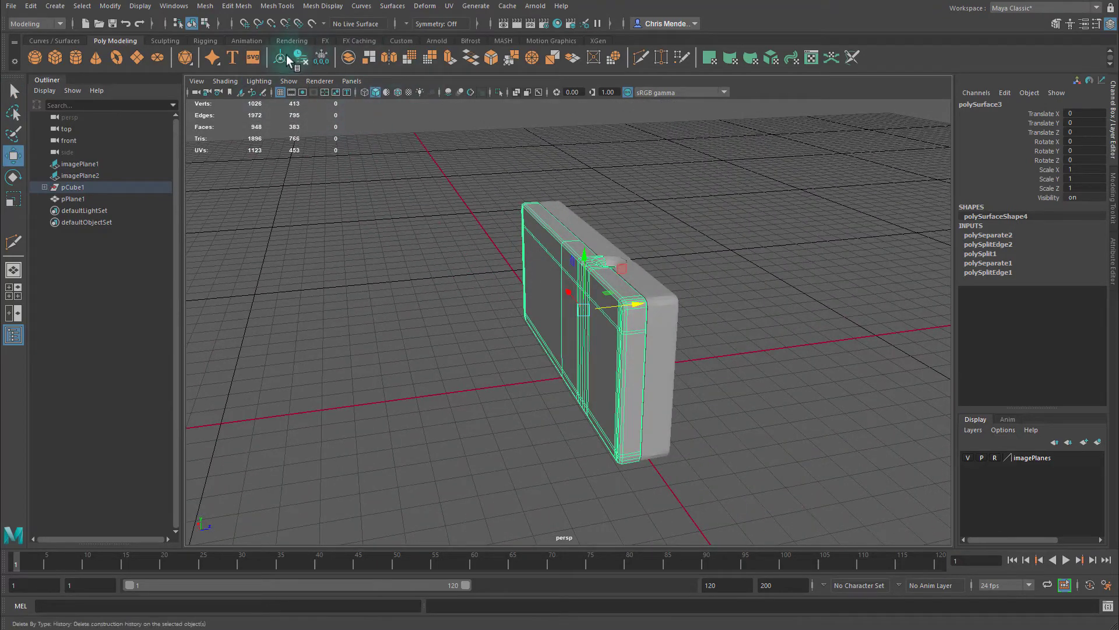
pyautogui.click(286, 57)
pyautogui.keyDown('alt'); pyautogui.moveTo(481, 198); pyautogui.dragTo(524, 208); pyautogui.keyUp('alt')
pyautogui.hotkey('ctrl', '1')
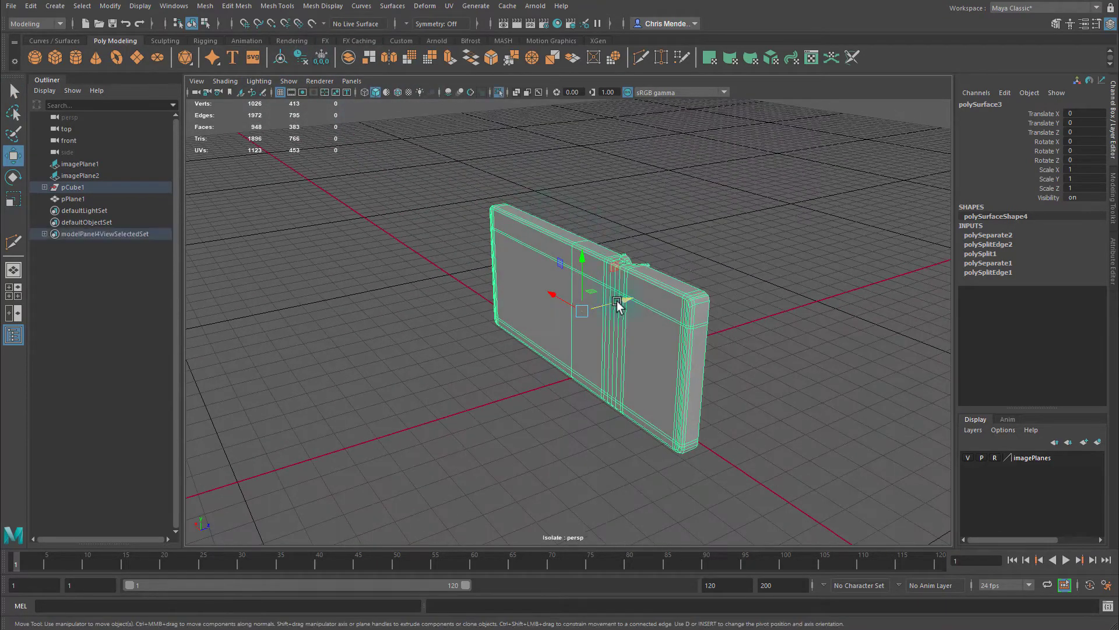
# Delete the redundant horizontal edge loops and the central vertical loop from the back half.
pyautogui.keyDown('alt'); pyautogui.moveTo(613, 303); pyautogui.dragTo(762, 304, button='right'); pyautogui.keyUp('alt')
pyautogui.press('F10')
pyautogui.doubleClick(723, 277)
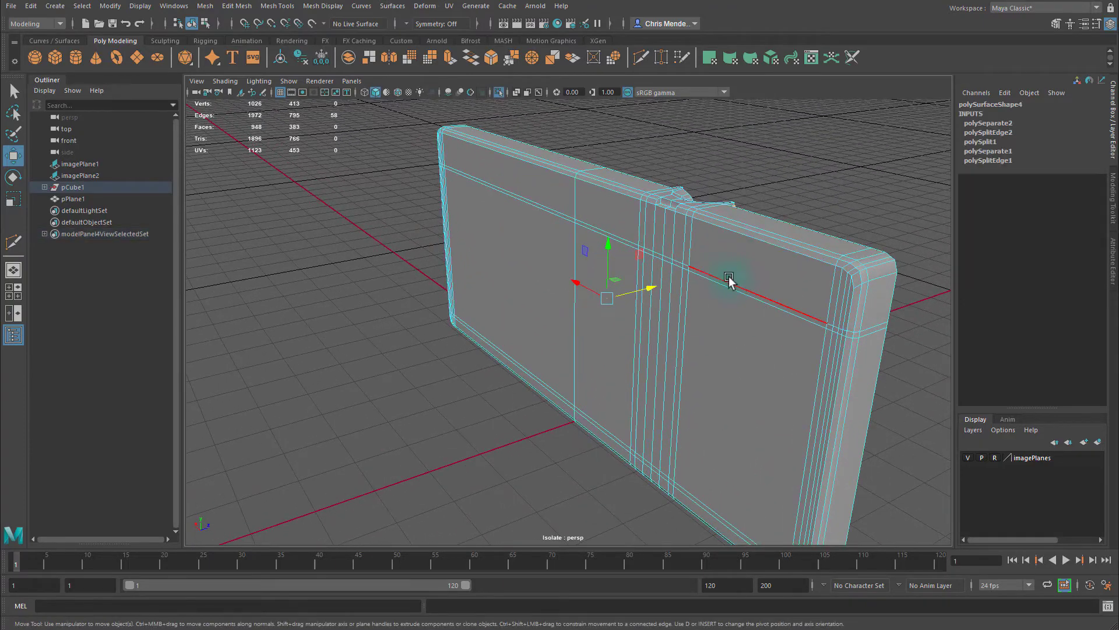
pyautogui.keyDown('alt'); pyautogui.moveTo(597, 274); pyautogui.dragTo(786, 311); pyautogui.keyUp('alt')
pyautogui.keyDown('shift'); pyautogui.doubleClick(611, 285); pyautogui.keyUp('shift')
pyautogui.press('Delete')
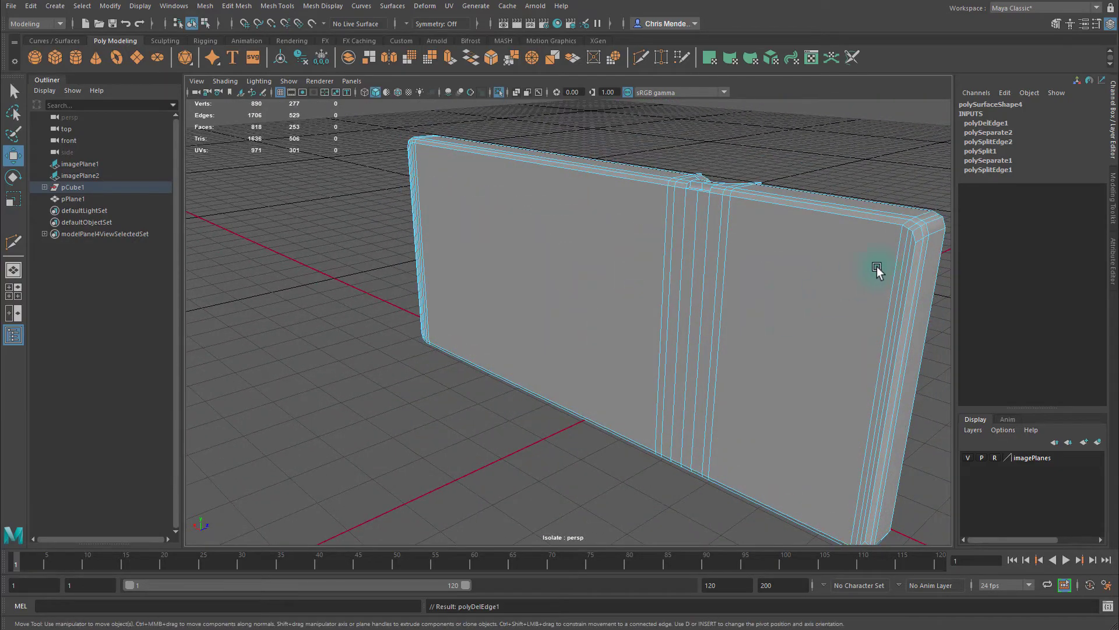
# Delete the leftover edge loop near the back half's rounded upper corner and end isolation.
pyautogui.keyDown('alt'); pyautogui.moveTo(877, 268); pyautogui.dragTo(807, 243, button='middle'); pyautogui.keyUp('alt')
pyautogui.keyDown('alt'); pyautogui.moveTo(807, 242); pyautogui.dragTo(511, 162); pyautogui.keyUp('alt')
pyautogui.click(471, 153)
pyautogui.press('Delete')
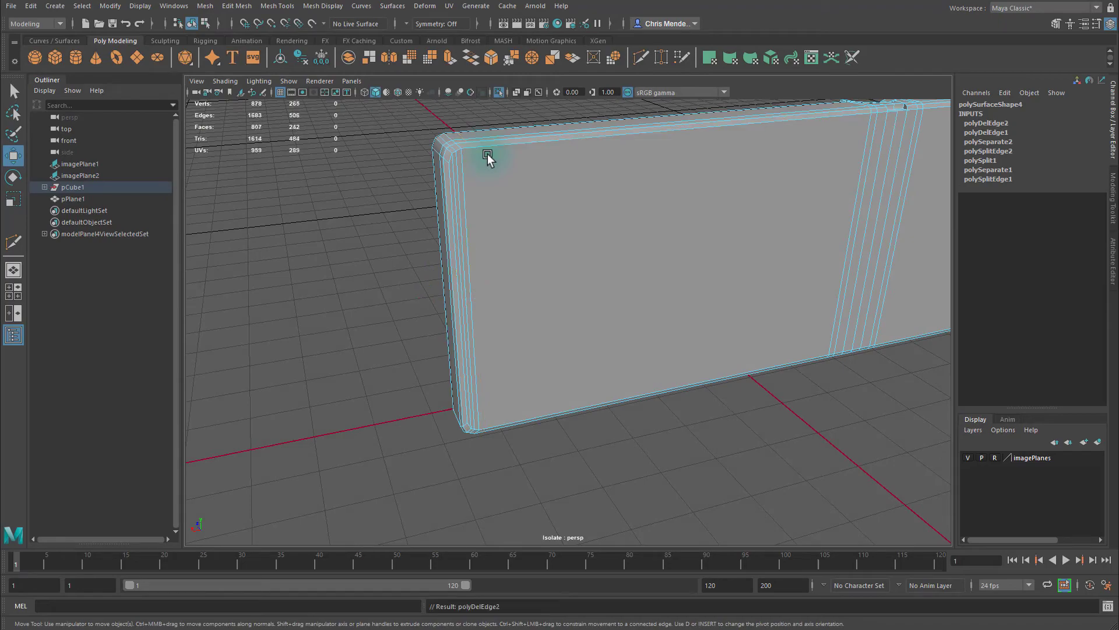
pyautogui.keyDown('alt'); pyautogui.moveTo(496, 177); pyautogui.dragTo(539, 194); pyautogui.keyUp('alt')
pyautogui.keyDown('alt'); pyautogui.moveTo(670, 199); pyautogui.dragTo(583, 222, button='middle'); pyautogui.keyUp('alt')
pyautogui.hotkey('ctrl', '1')
# Taper the back half by scaling its rearmost vertices slightly inward along X to match the top reference image.
pyautogui.keyDown('alt'); pyautogui.moveTo(517, 229); pyautogui.dragTo(750, 271); pyautogui.keyUp('alt')
pyautogui.press('space')
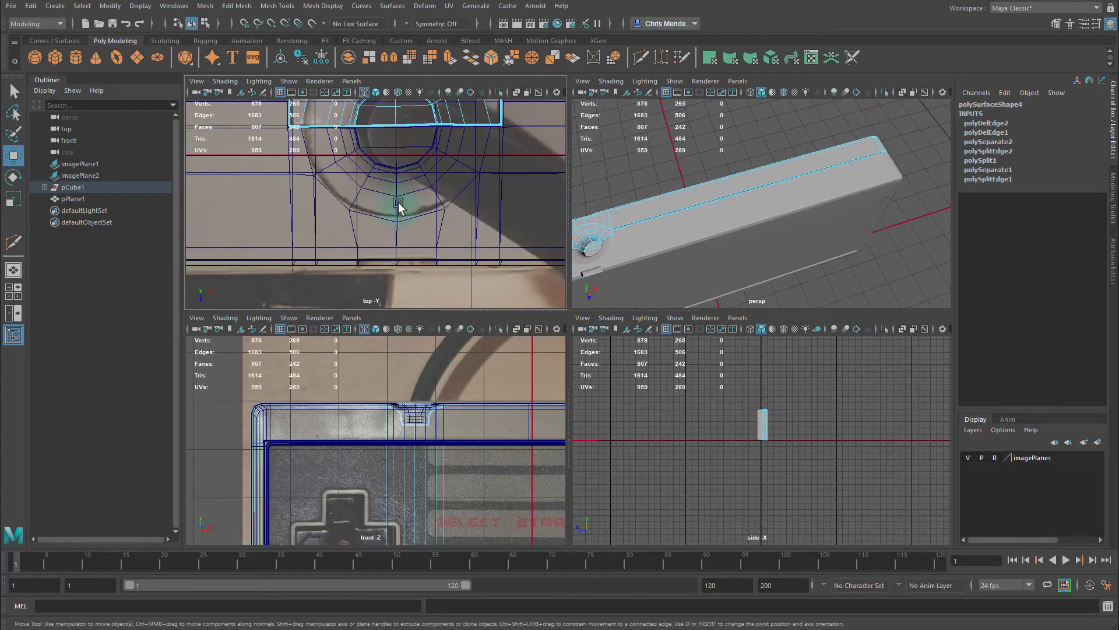
pyautogui.scroll(-3, 401, 197)
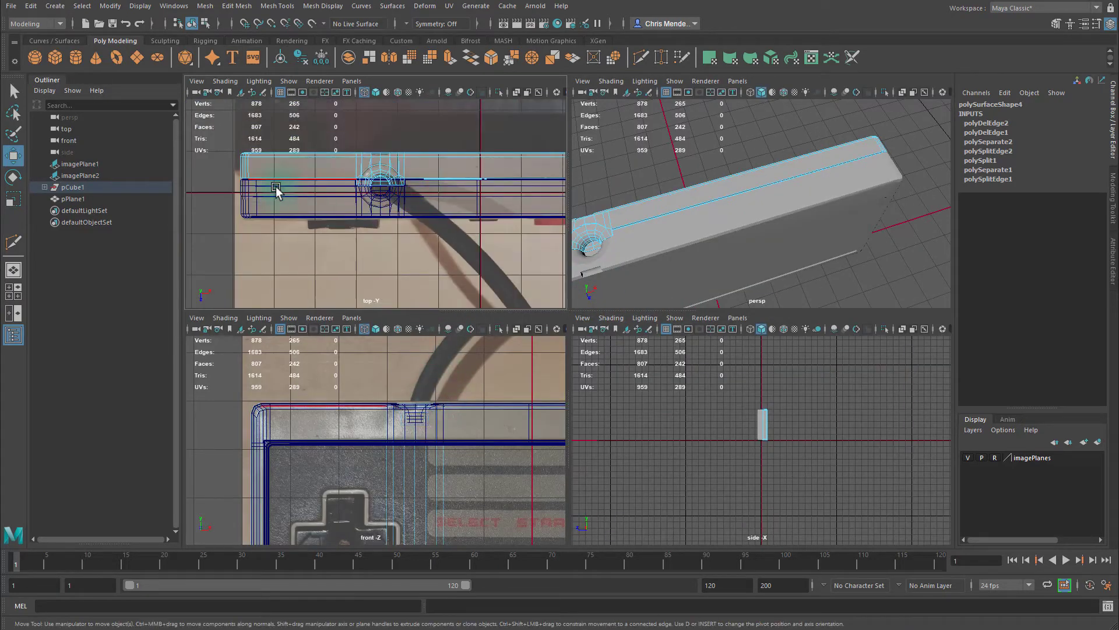
pyautogui.keyDown('alt'); pyautogui.moveTo(277, 190); pyautogui.dragTo(320, 219, button='middle'); pyautogui.keyUp('alt')
pyautogui.scroll(-2, 356, 193)
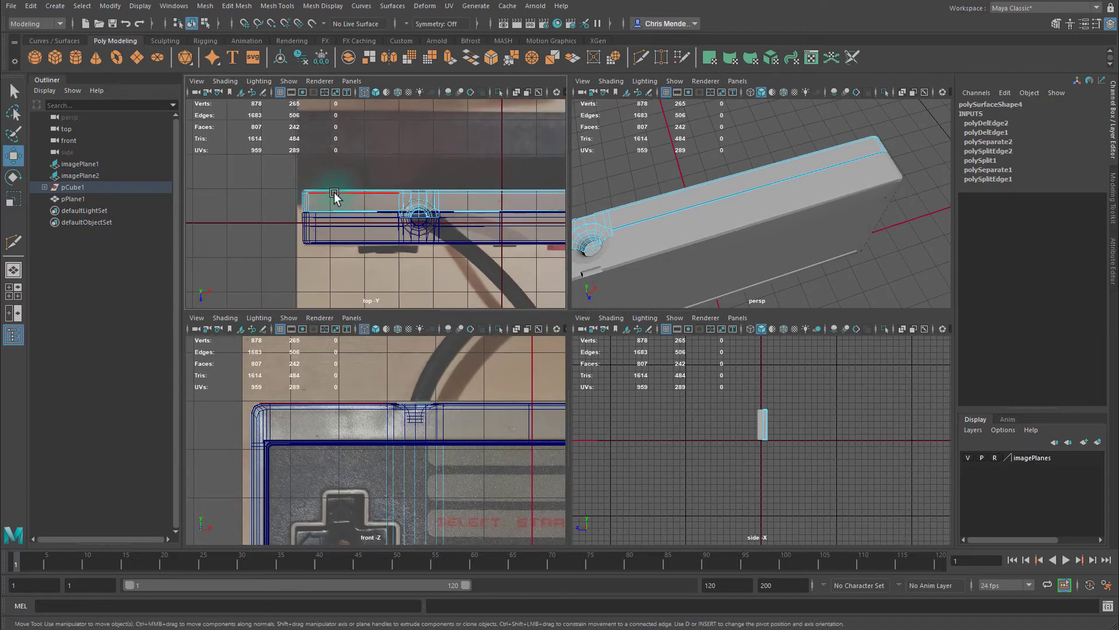
pyautogui.moveTo(334, 193); pyautogui.dragTo(305, 192, button='right')
pyautogui.keyDown('alt'); pyautogui.moveTo(391, 196); pyautogui.dragTo(296, 200, button='middle'); pyautogui.keyUp('alt')
pyautogui.scroll(-2, 355, 192)
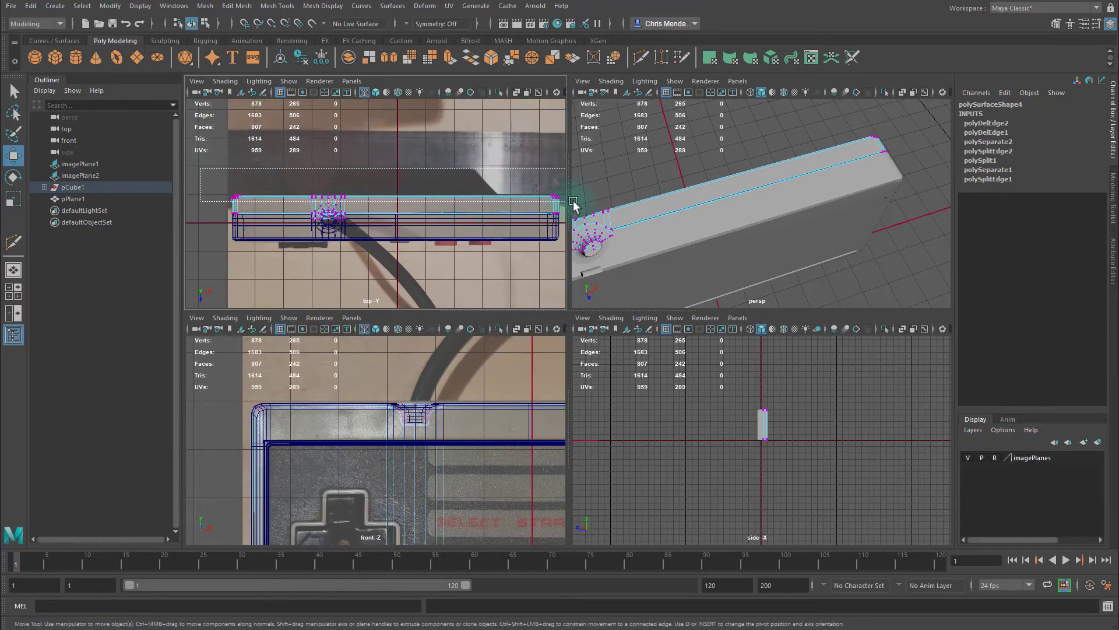
pyautogui.moveTo(572, 204); pyautogui.dragTo(570, 204)
pyautogui.keyDown('alt'); pyautogui.moveTo(308, 227); pyautogui.dragTo(375, 220, button='right'); pyautogui.keyUp('alt')
pyautogui.keyDown('alt'); pyautogui.moveTo(344, 228); pyautogui.dragTo(487, 215, button='middle'); pyautogui.keyUp('alt')
pyautogui.keyDown('alt'); pyautogui.moveTo(487, 215); pyautogui.dragTo(654, 240, button='right'); pyautogui.keyUp('alt')
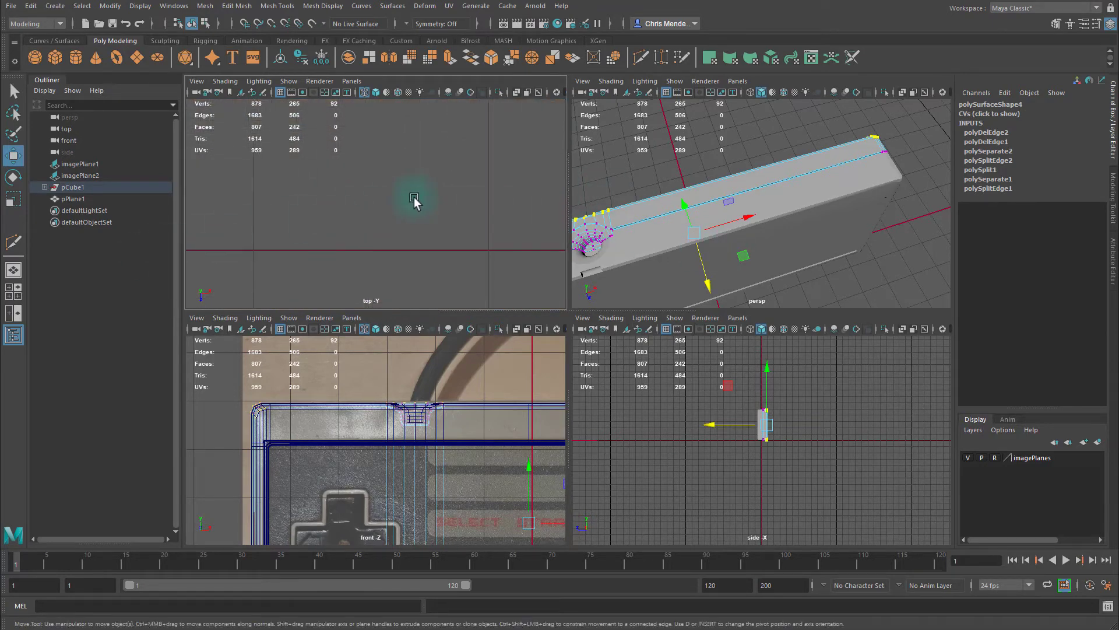
pyautogui.scroll(10, 431, 202)
pyautogui.scroll(2, 400, 282)
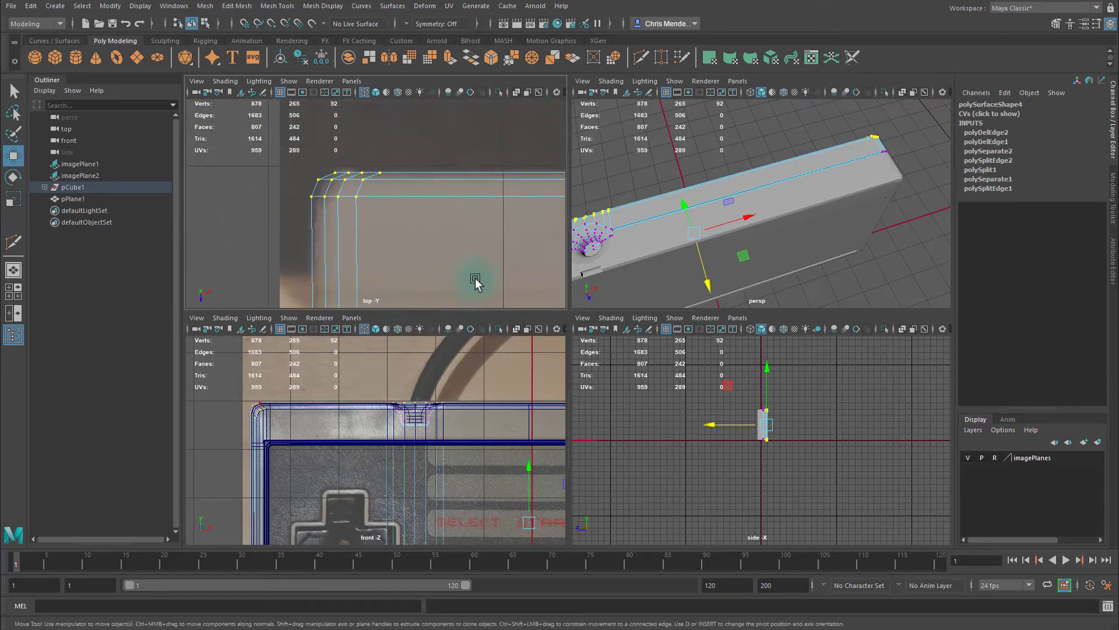
pyautogui.press('r')
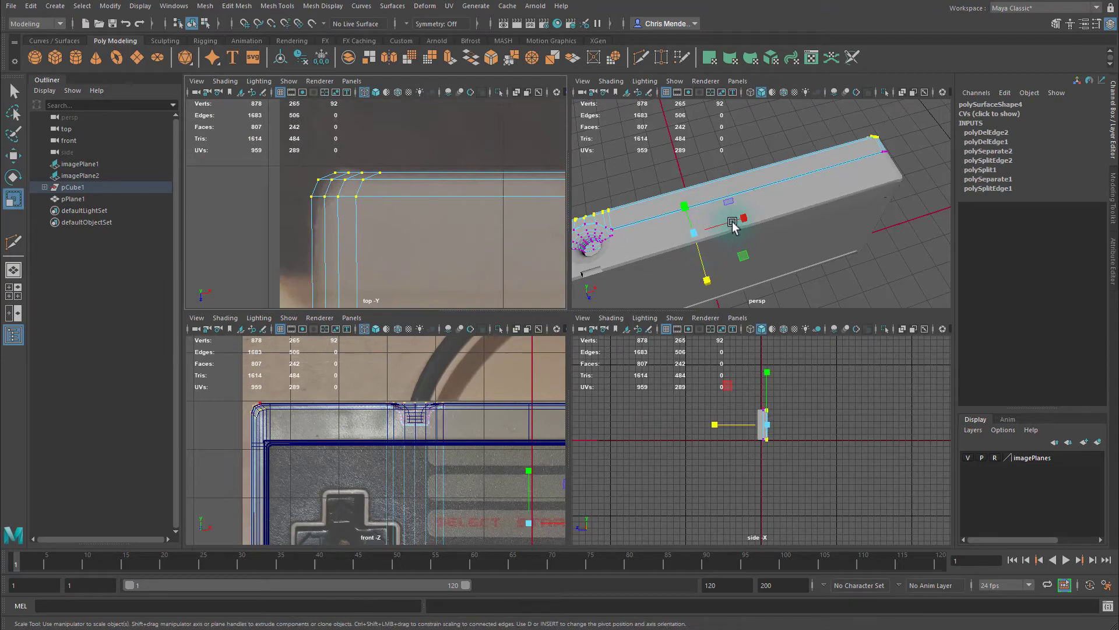
pyautogui.keyDown('alt'); pyautogui.moveTo(736, 224); pyautogui.dragTo(762, 230); pyautogui.keyUp('alt')
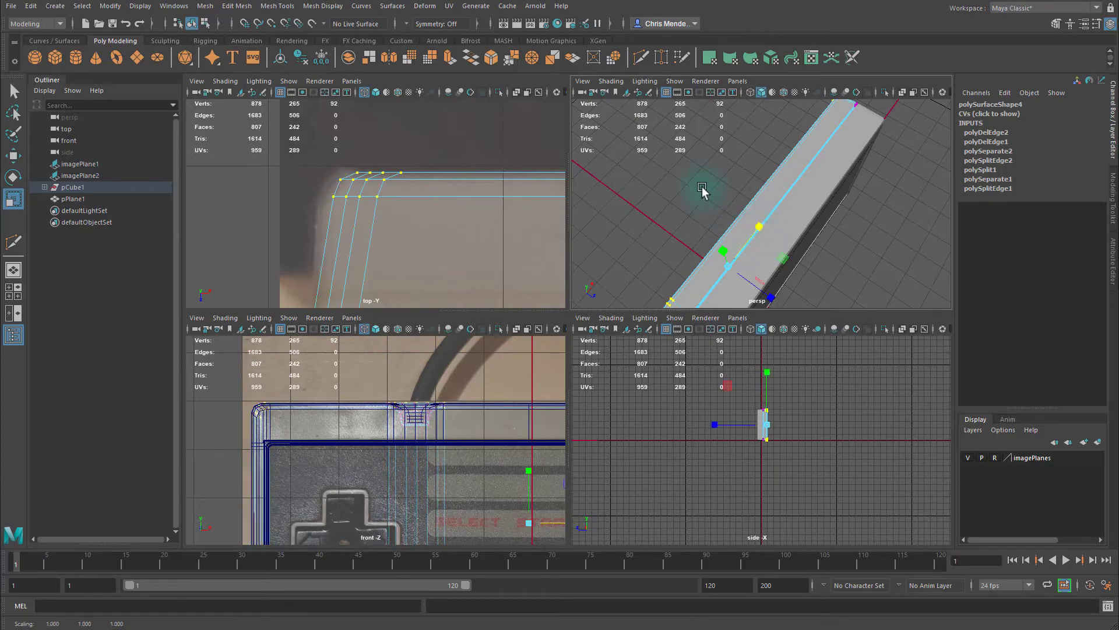
pyautogui.moveTo(697, 165); pyautogui.dragTo(702, 170, button='middle')
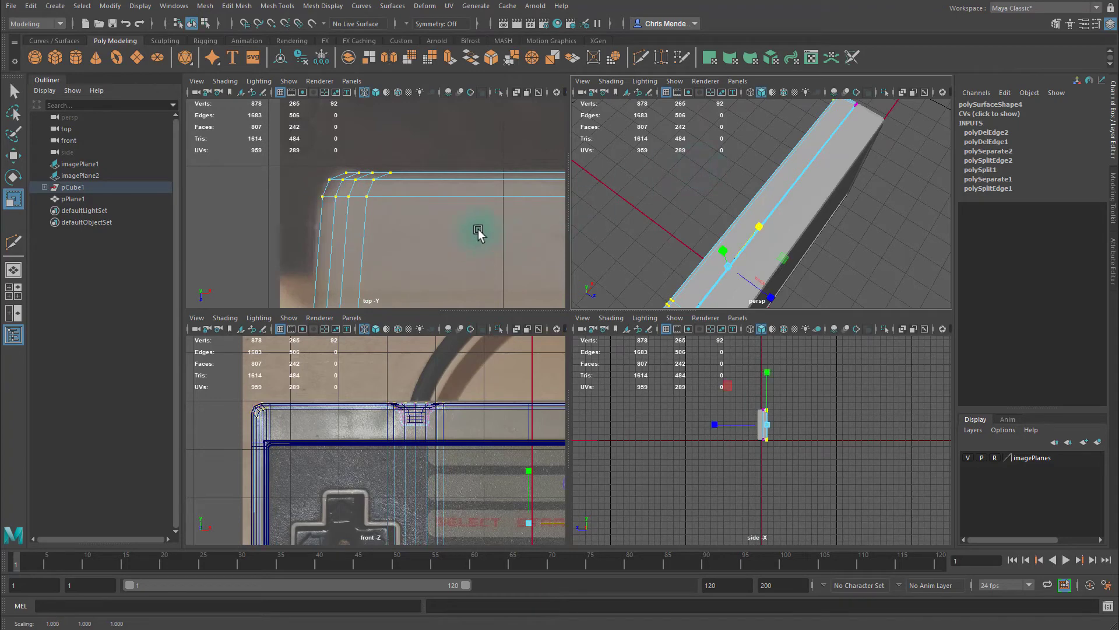
# Taper the front half by scaling its frontmost vertices slightly inward along X, and return to object mode.
pyautogui.keyDown('alt'); pyautogui.moveTo(480, 222); pyautogui.dragTo(470, 80, button='middle'); pyautogui.keyUp('alt')
pyautogui.keyDown('alt'); pyautogui.moveTo(476, 250); pyautogui.dragTo(472, 160, button='middle'); pyautogui.keyUp('alt')
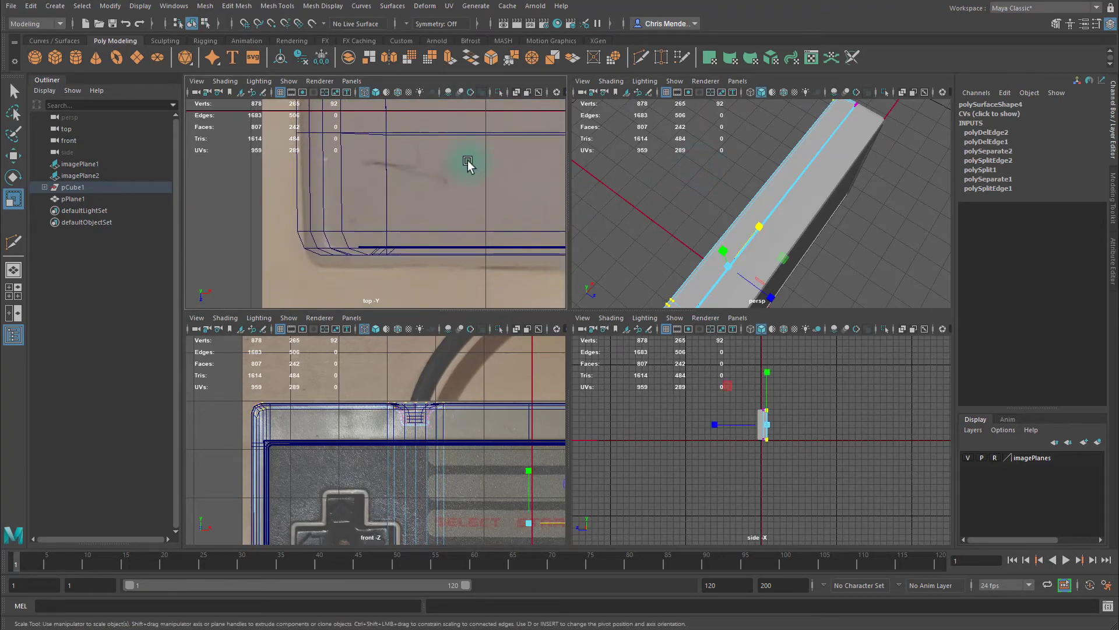
pyautogui.keyDown('alt'); pyautogui.moveTo(496, 180); pyautogui.dragTo(439, 187, button='right'); pyautogui.keyUp('alt')
pyautogui.keyDown('alt'); pyautogui.moveTo(449, 208); pyautogui.dragTo(400, 191, button='middle'); pyautogui.keyUp('alt')
pyautogui.click(400, 193)
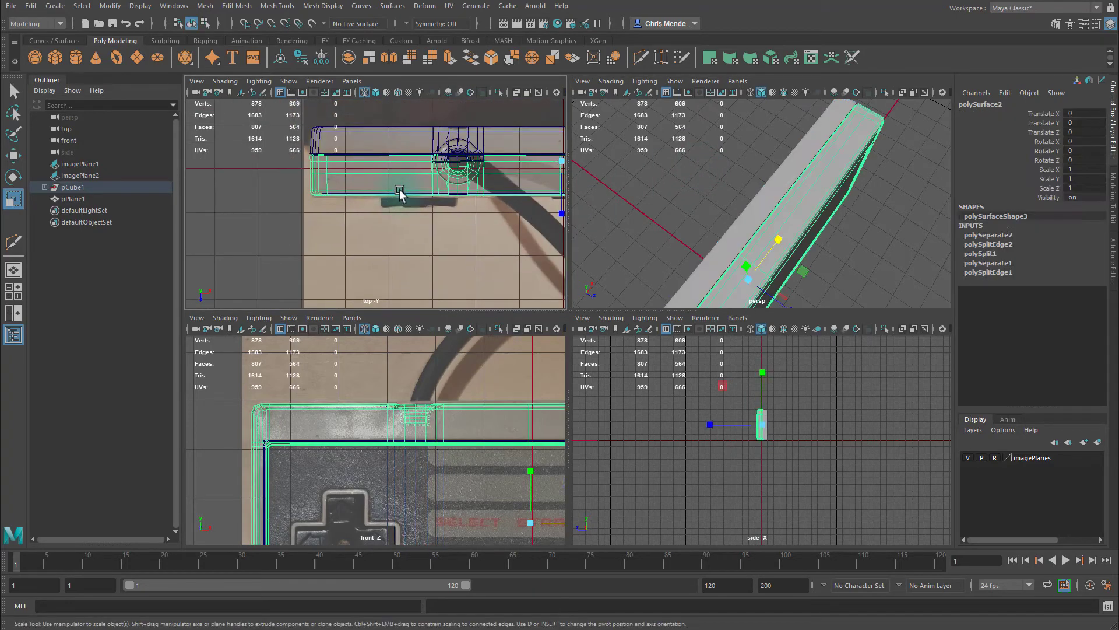
pyautogui.moveTo(401, 194); pyautogui.dragTo(260, 196, button='right')
pyautogui.scroll(-1, 378, 198)
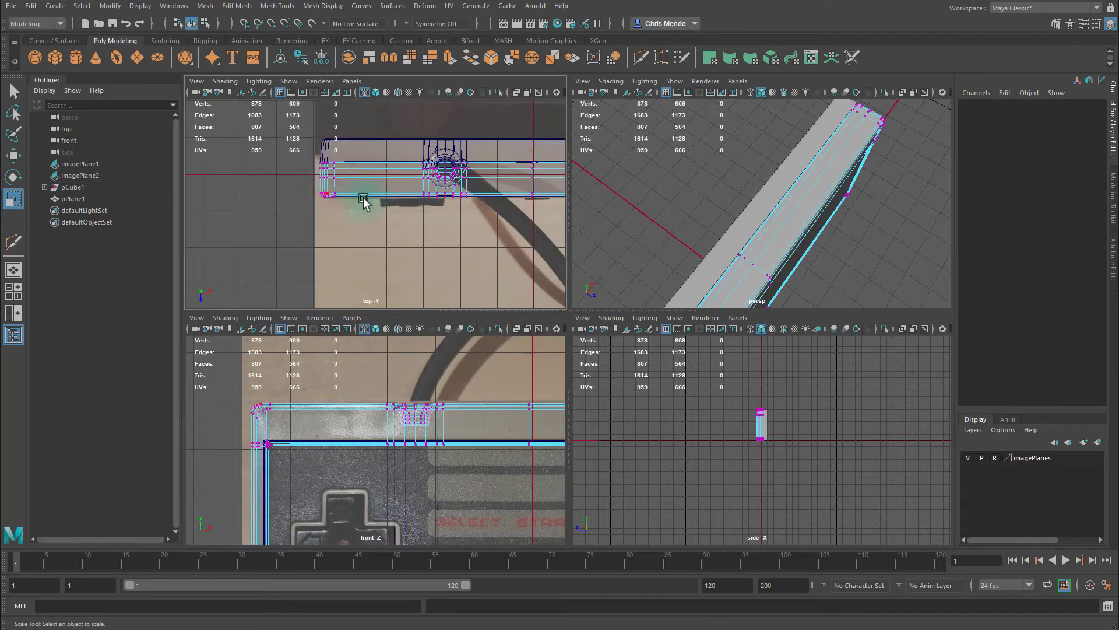
pyautogui.keyDown('alt'); pyautogui.moveTo(411, 205); pyautogui.dragTo(340, 197, button='middle'); pyautogui.keyUp('alt')
pyautogui.keyDown('alt'); pyautogui.moveTo(340, 197); pyautogui.dragTo(244, 190, button='right'); pyautogui.keyUp('alt')
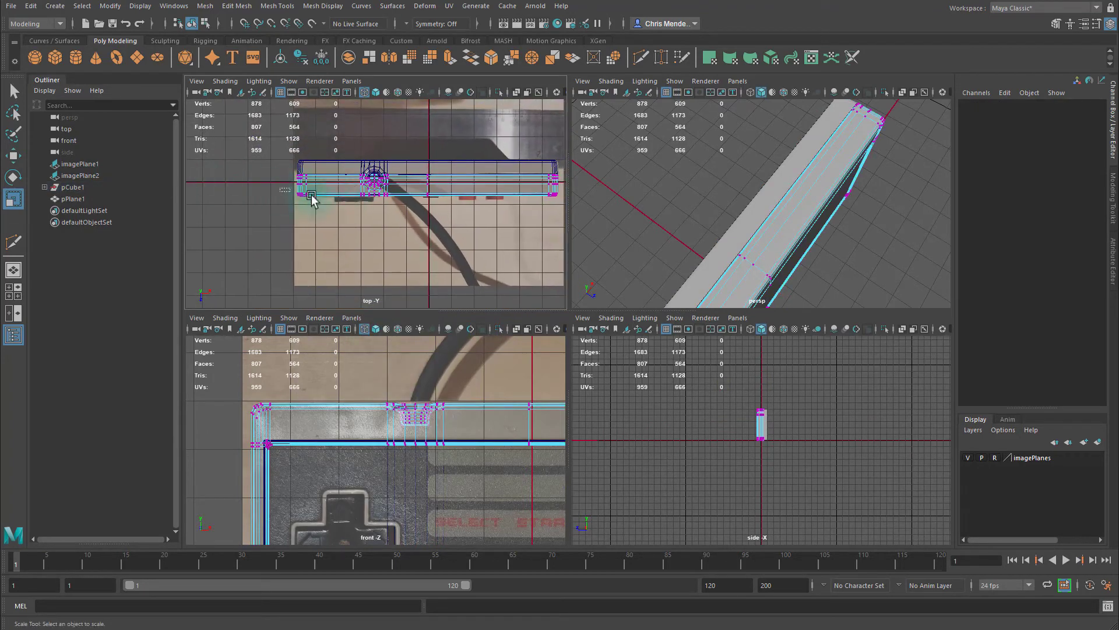
pyautogui.moveTo(640, 236); pyautogui.dragTo(638, 235)
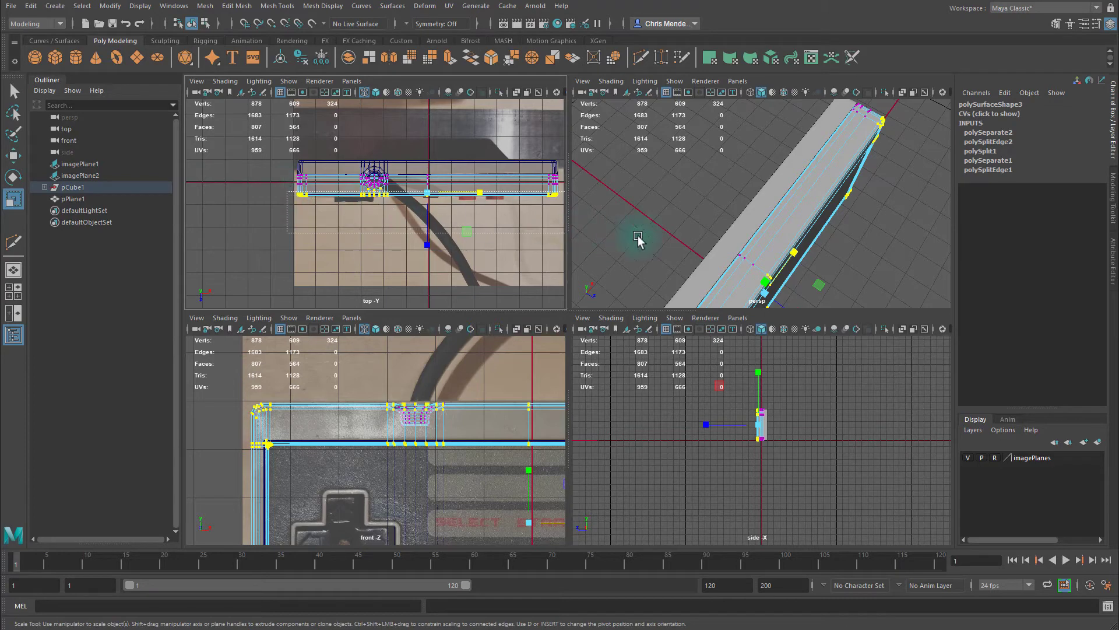
pyautogui.keyDown('alt'); pyautogui.moveTo(324, 212); pyautogui.dragTo(334, 200, button='middle'); pyautogui.keyUp('alt')
pyautogui.keyDown('alt'); pyautogui.moveTo(335, 200); pyautogui.dragTo(564, 232, button='right'); pyautogui.keyUp('alt')
pyautogui.moveTo(450, 213)
pyautogui.keyDown('alt'); pyautogui.mouseDown(button='middle')
pyautogui.moveTo(605, 237)
pyautogui.moveTo(500, 249)
pyautogui.moveTo(478, 235)
pyautogui.moveTo(446, 265)
pyautogui.mouseUp(button='middle'); pyautogui.keyUp('alt')
pyautogui.press('w')
pyautogui.keyDown('alt'); pyautogui.moveTo(446, 265); pyautogui.dragTo(432, 228); pyautogui.keyUp('alt')
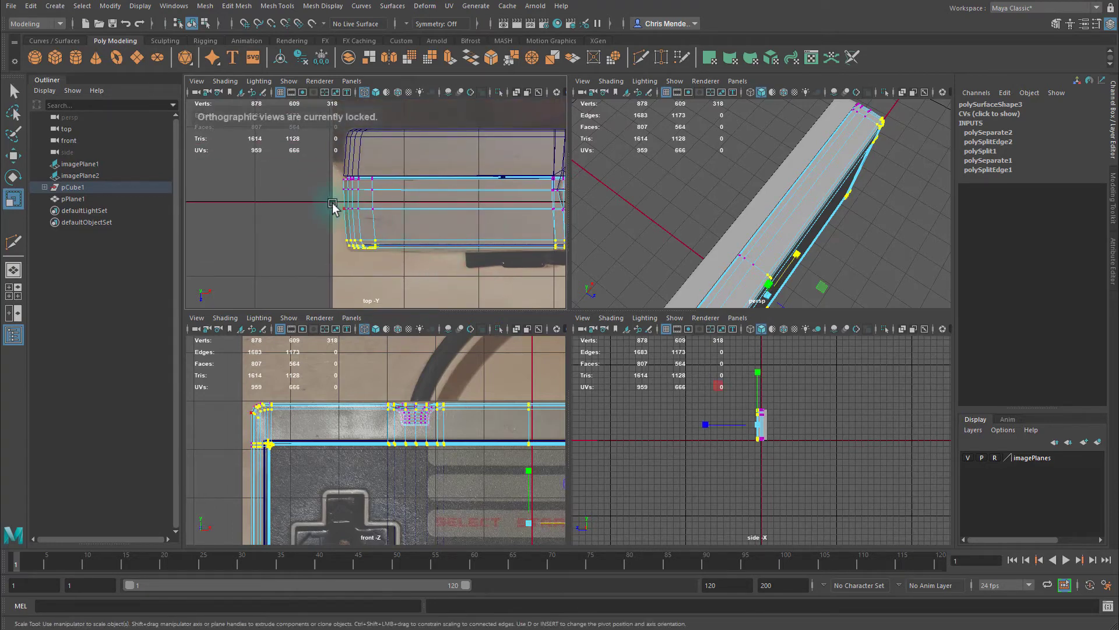
pyautogui.moveTo(326, 201); pyautogui.dragTo(436, 229)
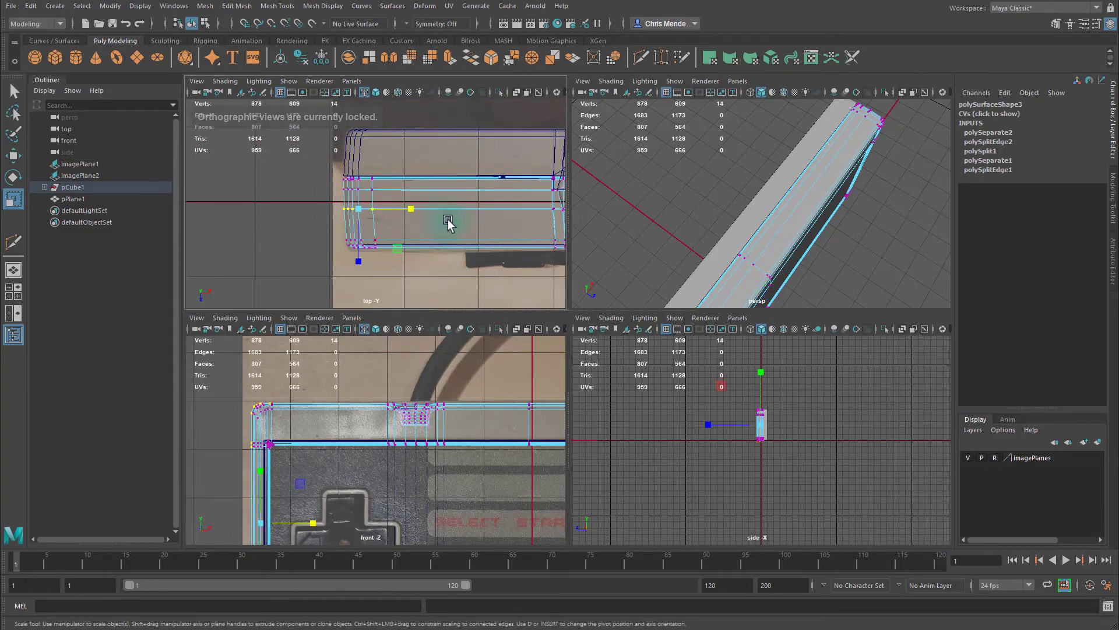
pyautogui.moveTo(766, 238); pyautogui.dragTo(844, 192, button='right')
pyautogui.press('q')
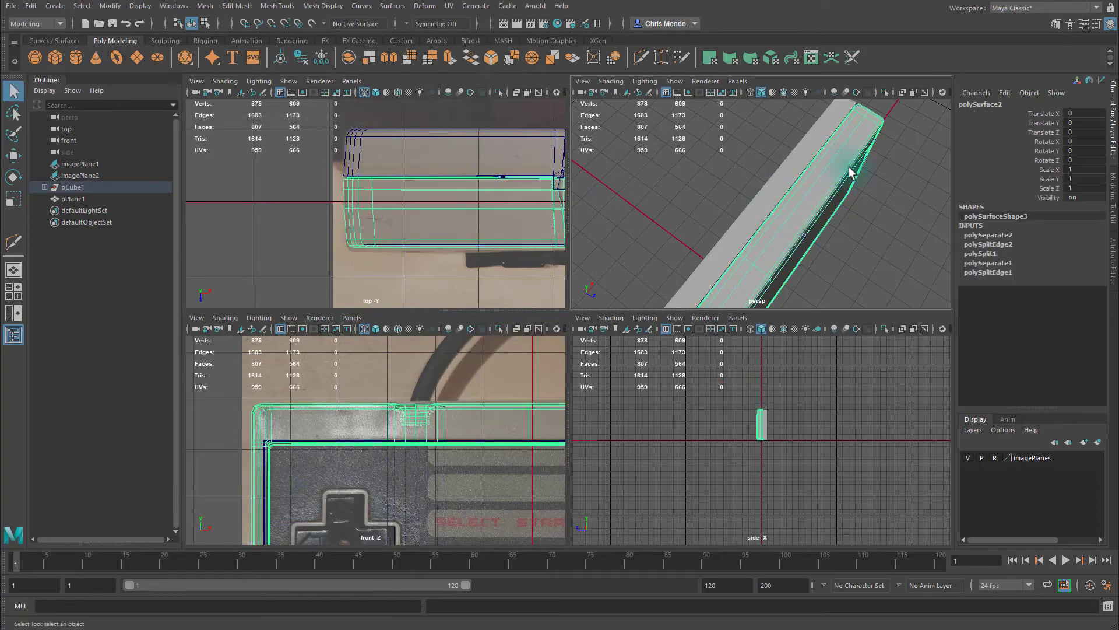
# Inspect the tapered halves and their seam in perspective, and compare the body with the front reference image.
pyautogui.keyDown('alt'); pyautogui.moveTo(870, 219); pyautogui.dragTo(869, 195); pyautogui.keyUp('alt')
pyautogui.click(866, 199)
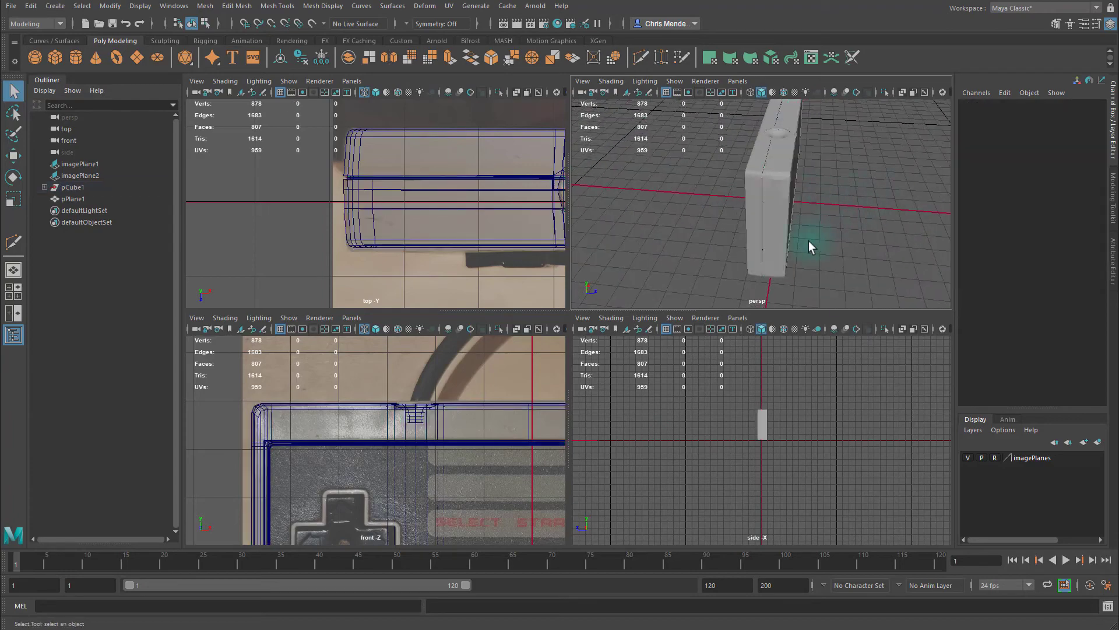
pyautogui.click(752, 192)
pyautogui.press('space')
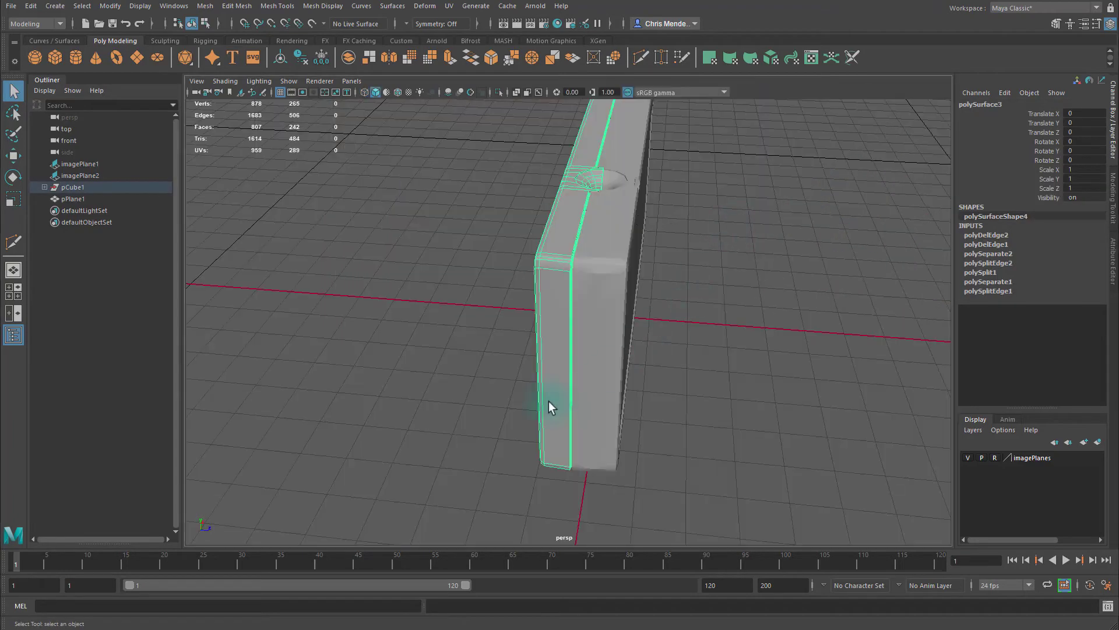
pyautogui.press('space')
pyautogui.scroll(-8, 554, 389)
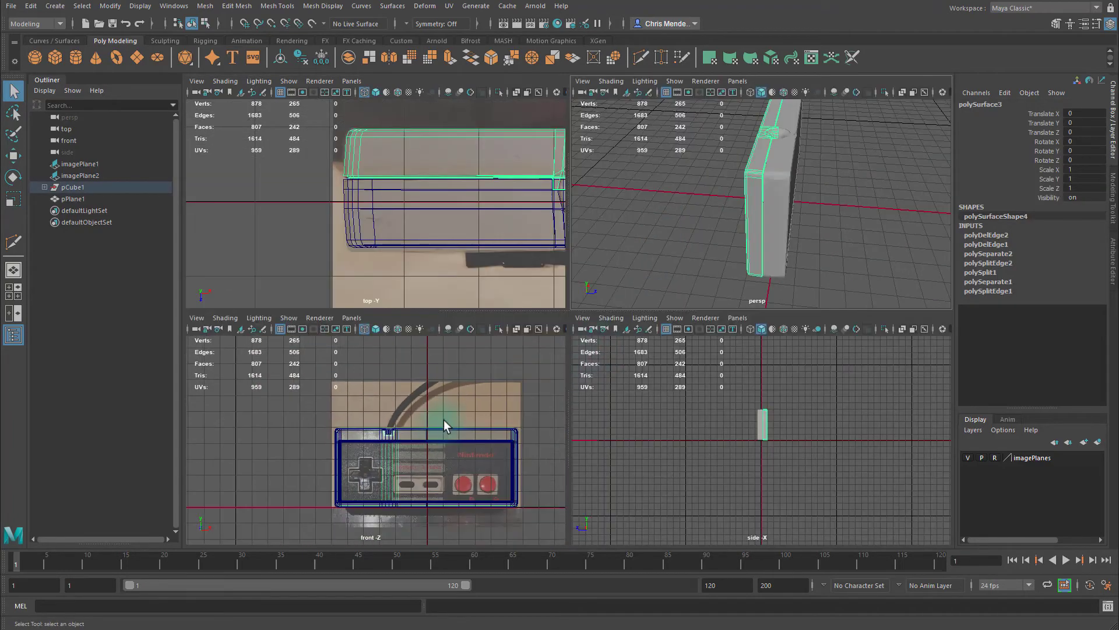
pyautogui.click(417, 354)
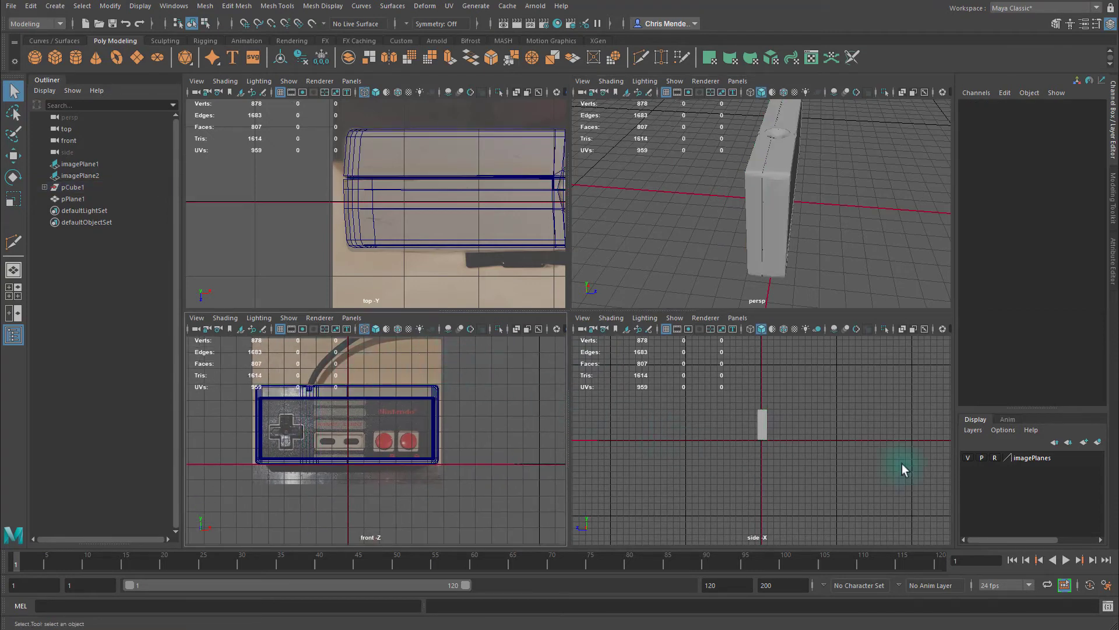
# Move the front reference image plane straight down to about -0.549 in Y, clear of the controller body.
pyautogui.click(452, 358)
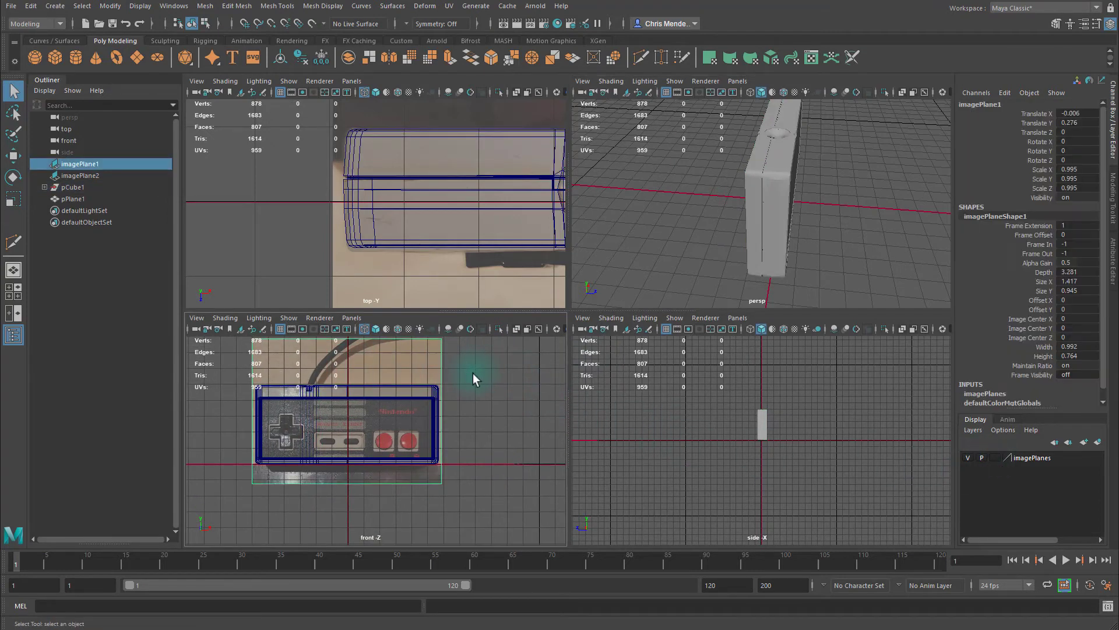
pyautogui.press('w')
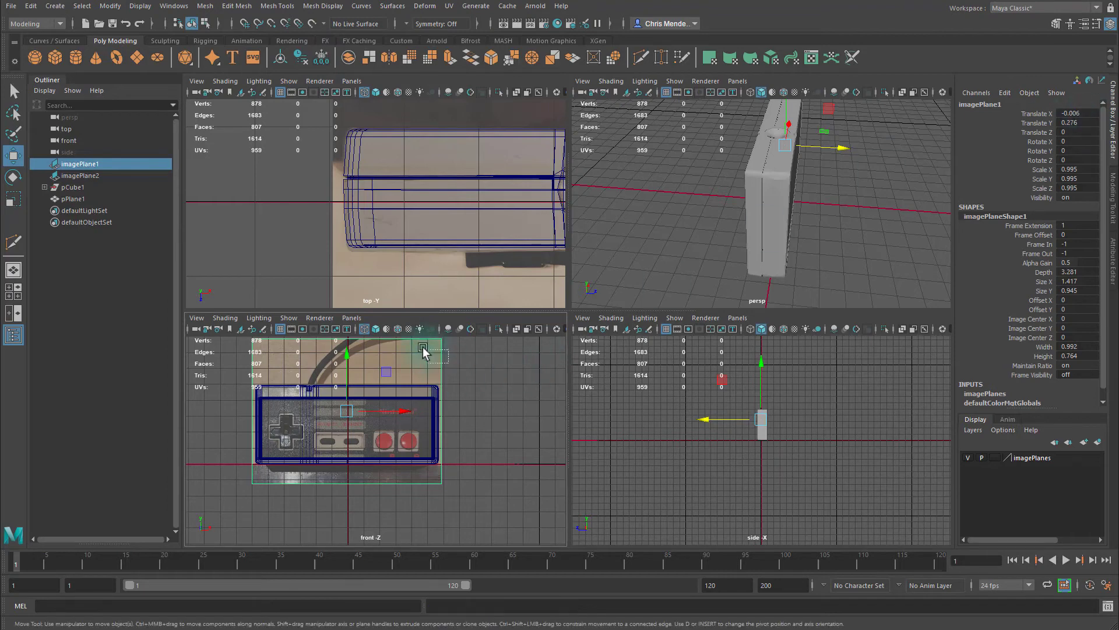
pyautogui.moveTo(348, 362); pyautogui.dragTo(350, 516)
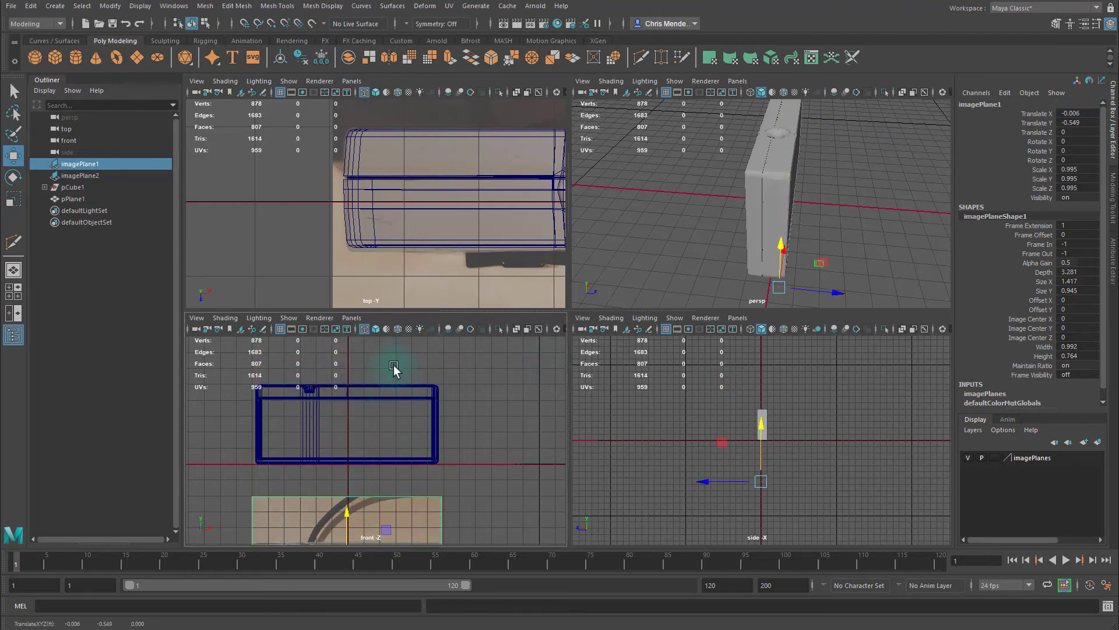
# Import 02Back.jpg from the NES Ref Controller folder as a new image plane in the front view.
pyautogui.click(196, 318)
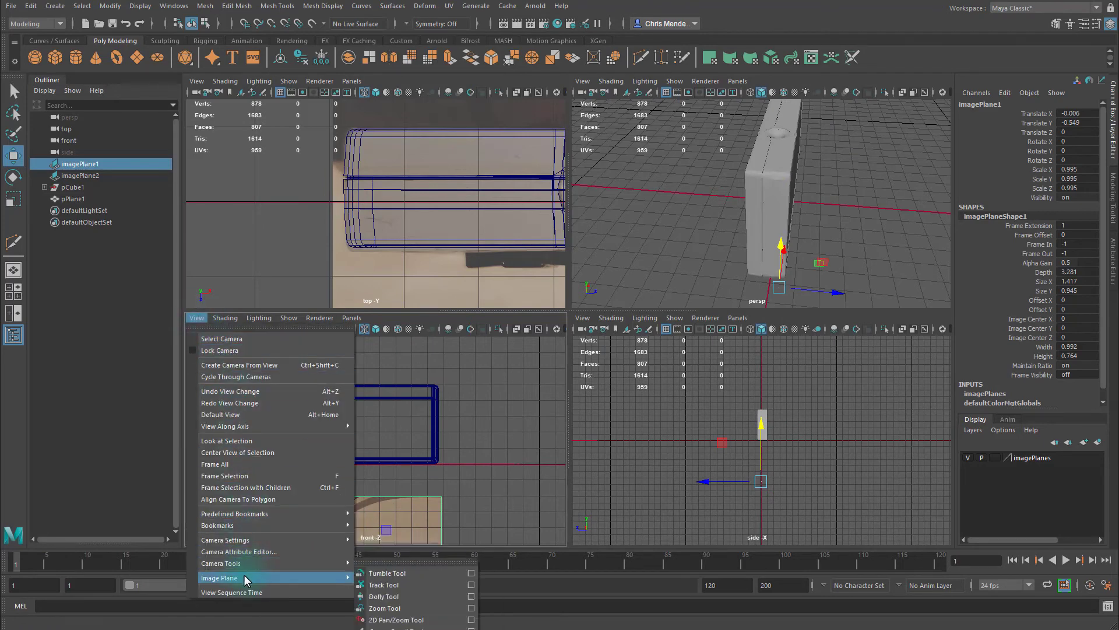
pyautogui.moveTo(274, 578)
pyautogui.click(402, 586)
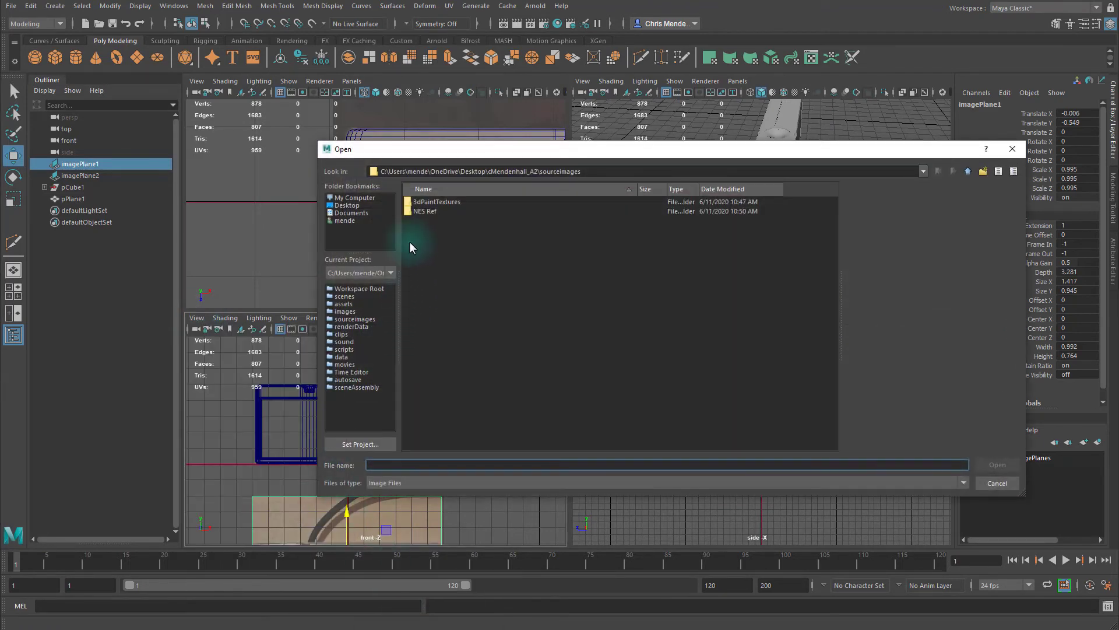
pyautogui.doubleClick(422, 210)
pyautogui.click(430, 211)
pyautogui.doubleClick(430, 212)
pyautogui.click(431, 212)
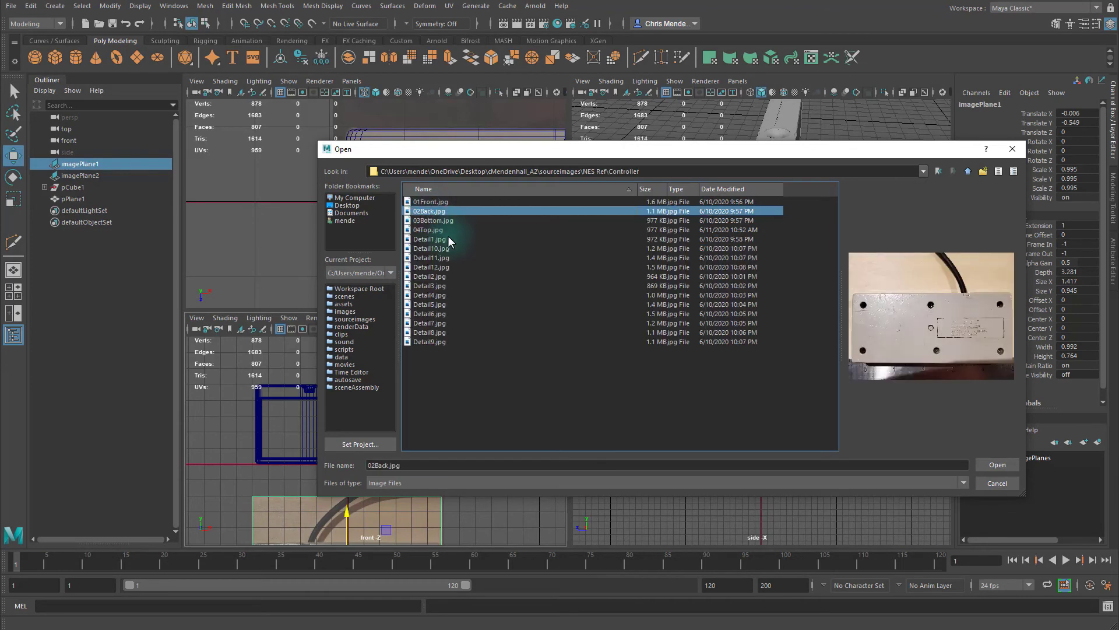
pyautogui.click(997, 465)
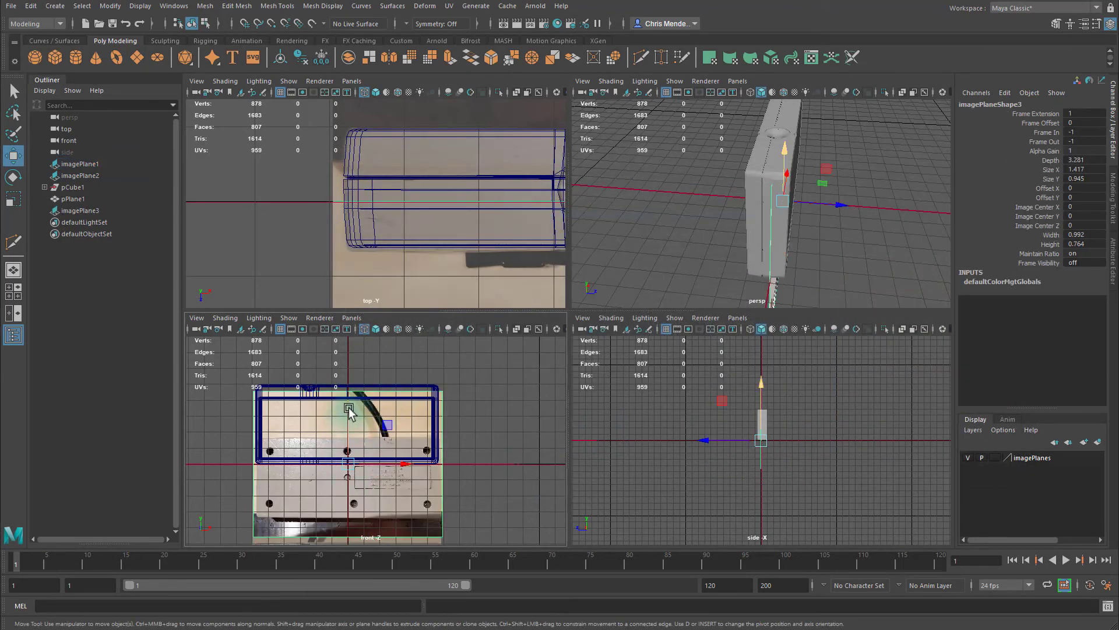
# Move the back reference image to about X -0.011, Y 0.274 and scale it slightly down to match the body's outline.
pyautogui.moveTo(348, 441); pyautogui.dragTo(348, 389)
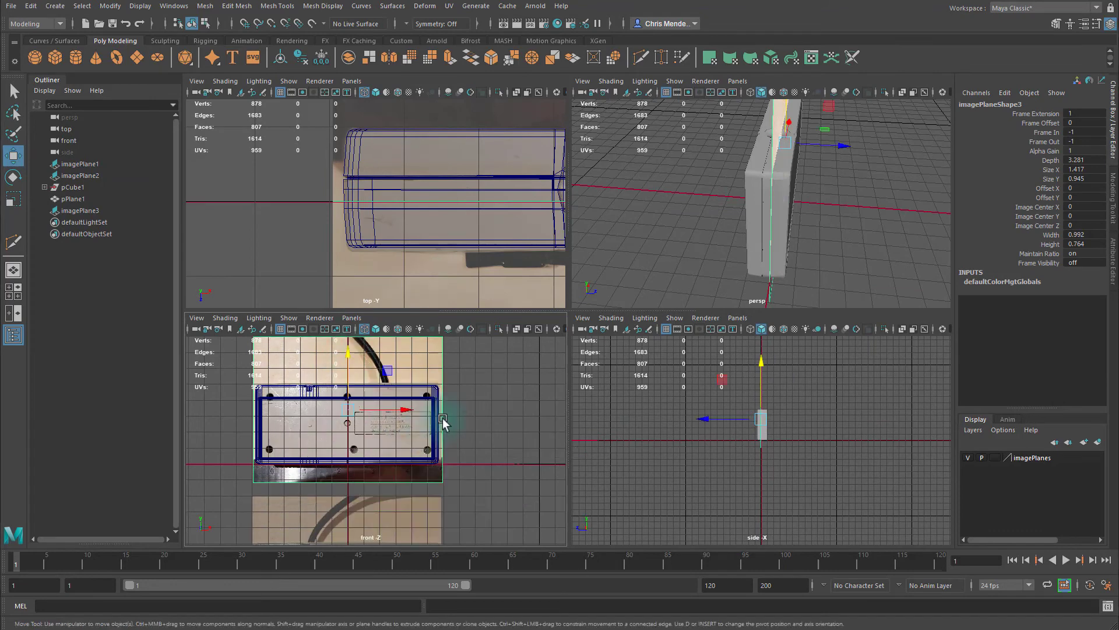
pyautogui.press('space')
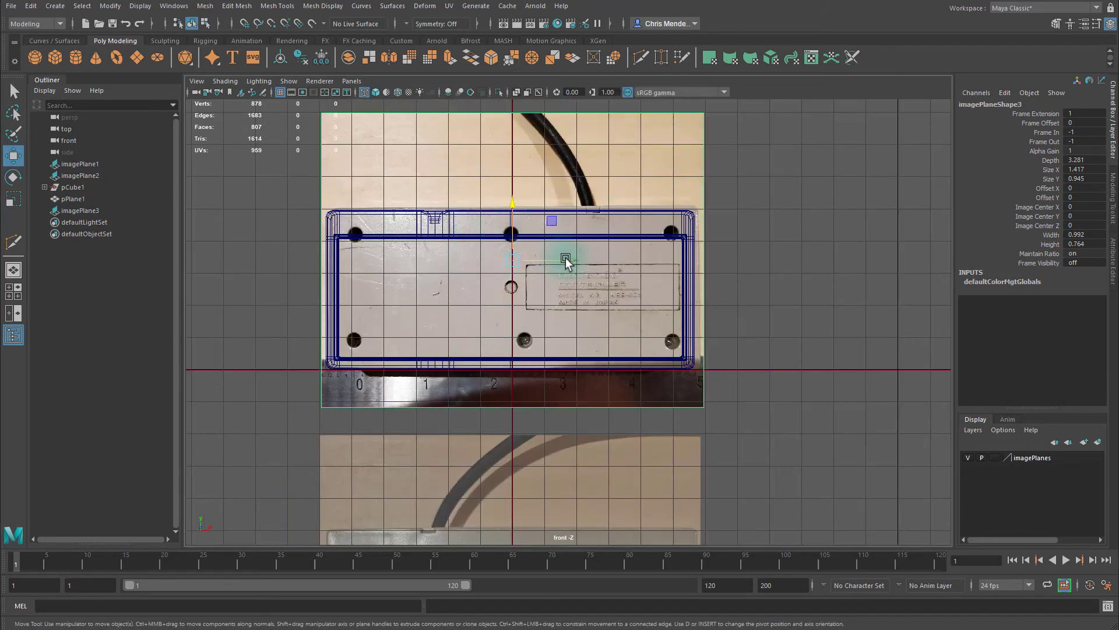
pyautogui.moveTo(567, 260); pyautogui.dragTo(513, 264)
pyautogui.press('r')
pyautogui.press('w')
pyautogui.moveTo(508, 208); pyautogui.dragTo(510, 212)
pyautogui.moveTo(560, 264); pyautogui.dragTo(561, 263)
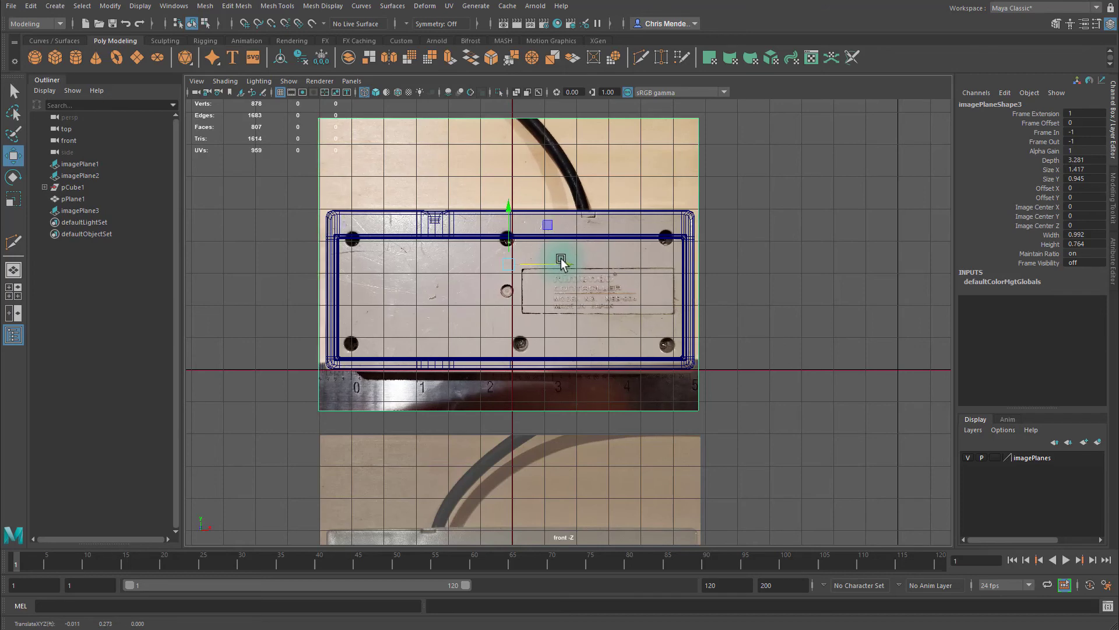
pyautogui.moveTo(509, 211); pyautogui.dragTo(509, 211)
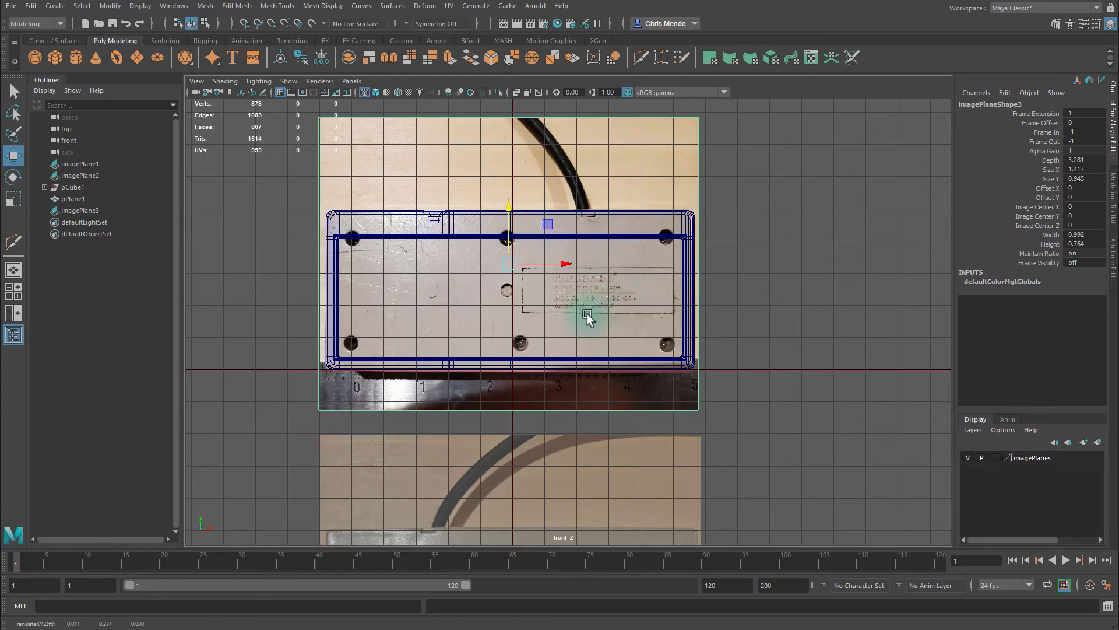
pyautogui.hotkey('ctrl', 'shift', 'x')
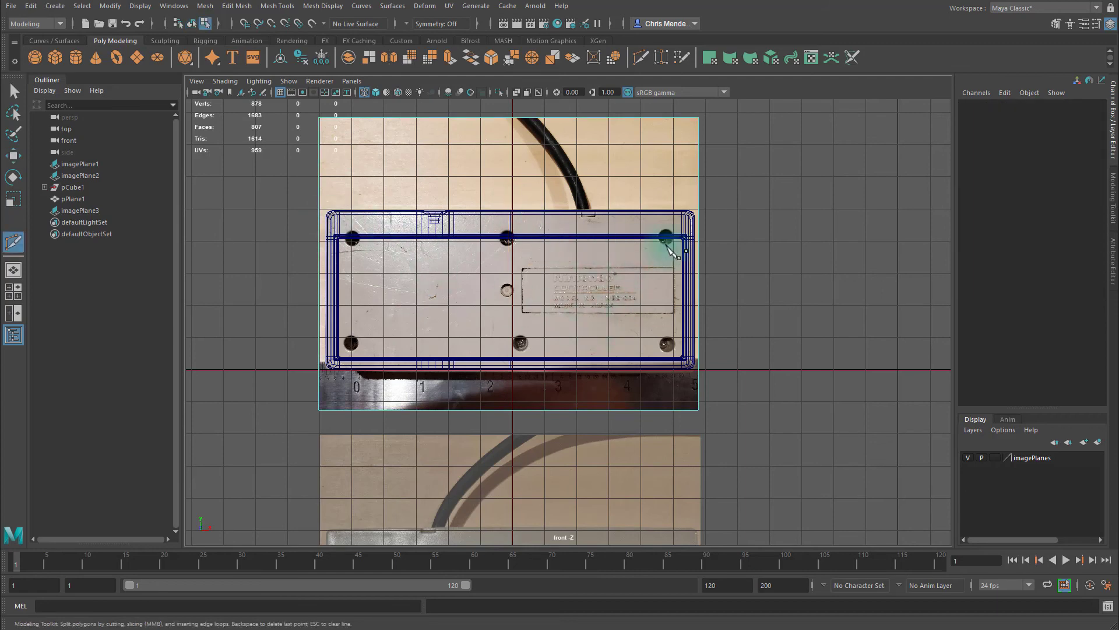
pyautogui.press('space')
pyautogui.press('q')
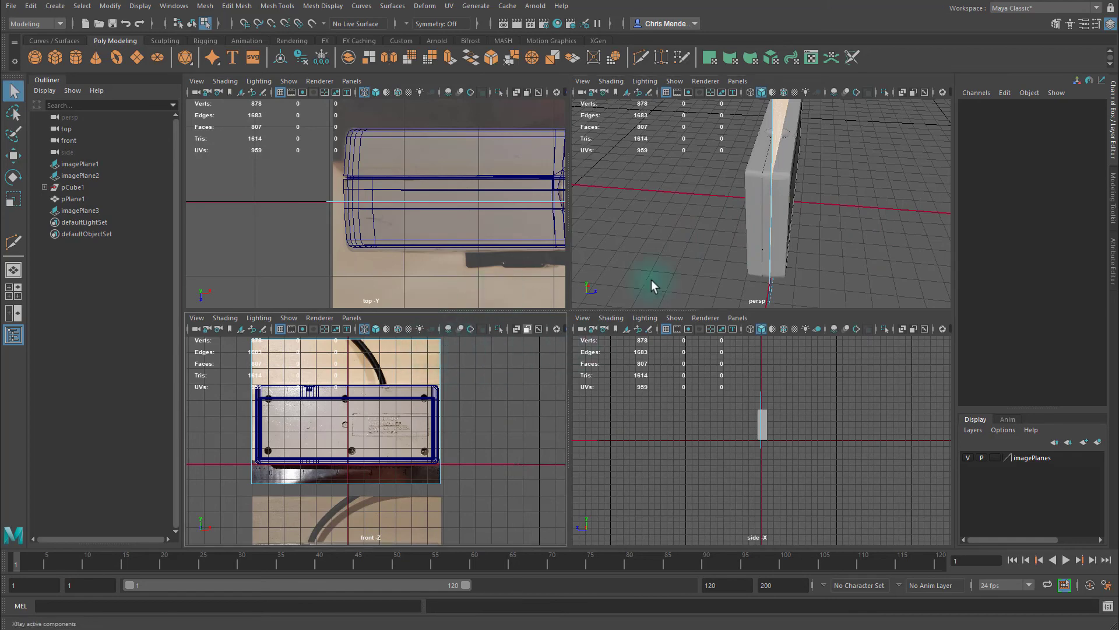
# Make the back reference image display only when looking through the front camera and set its alpha gain to 0.5.
pyautogui.click(1113, 146)
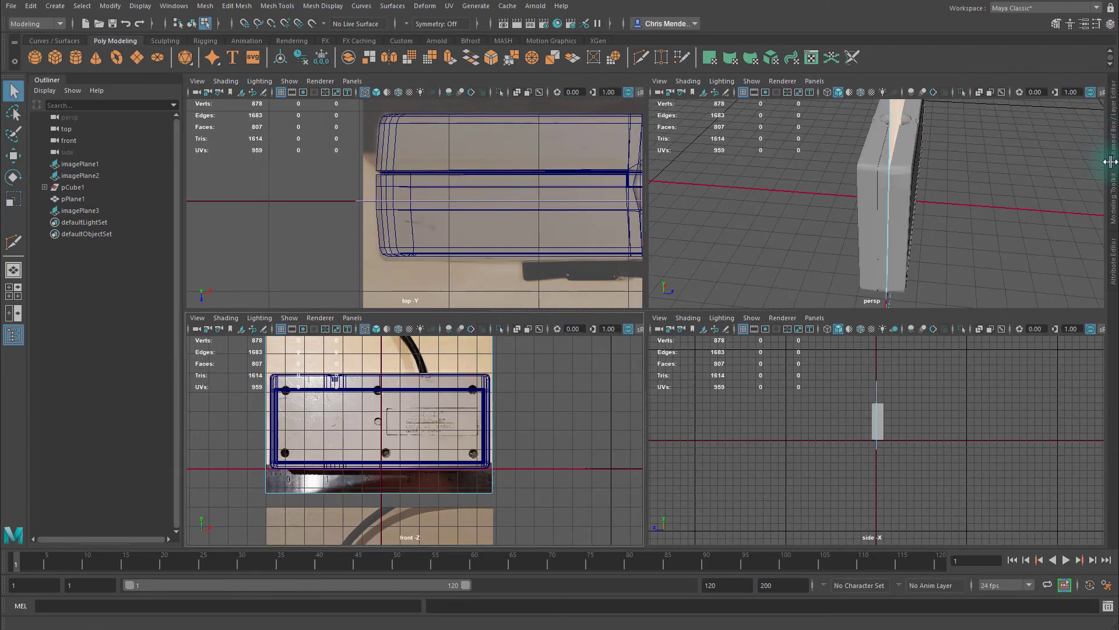
pyautogui.click(1113, 252)
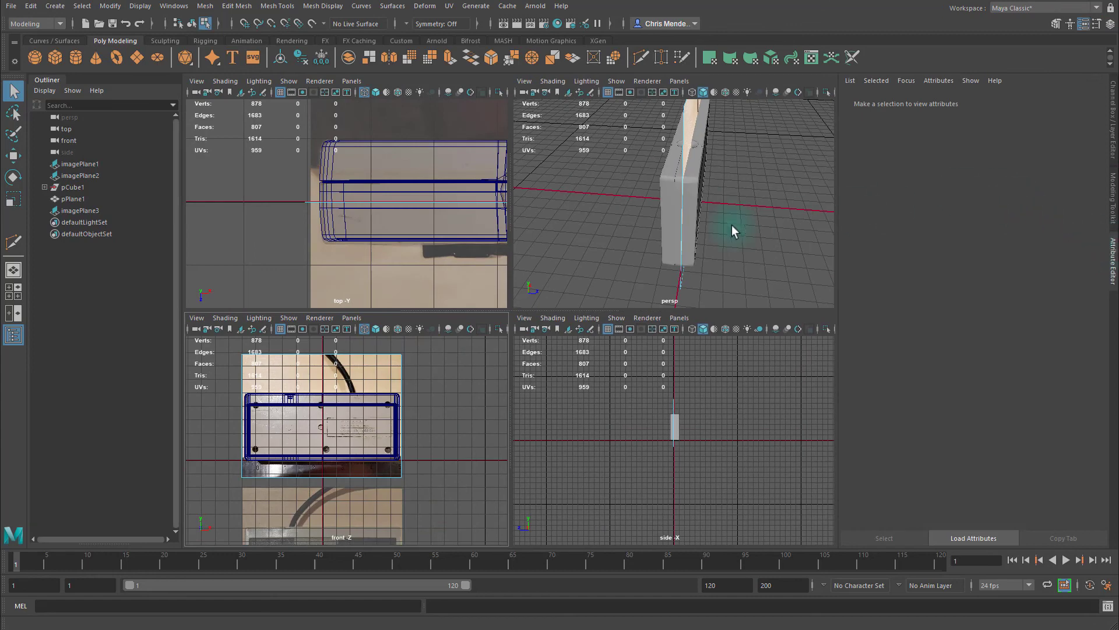
pyautogui.click(685, 141)
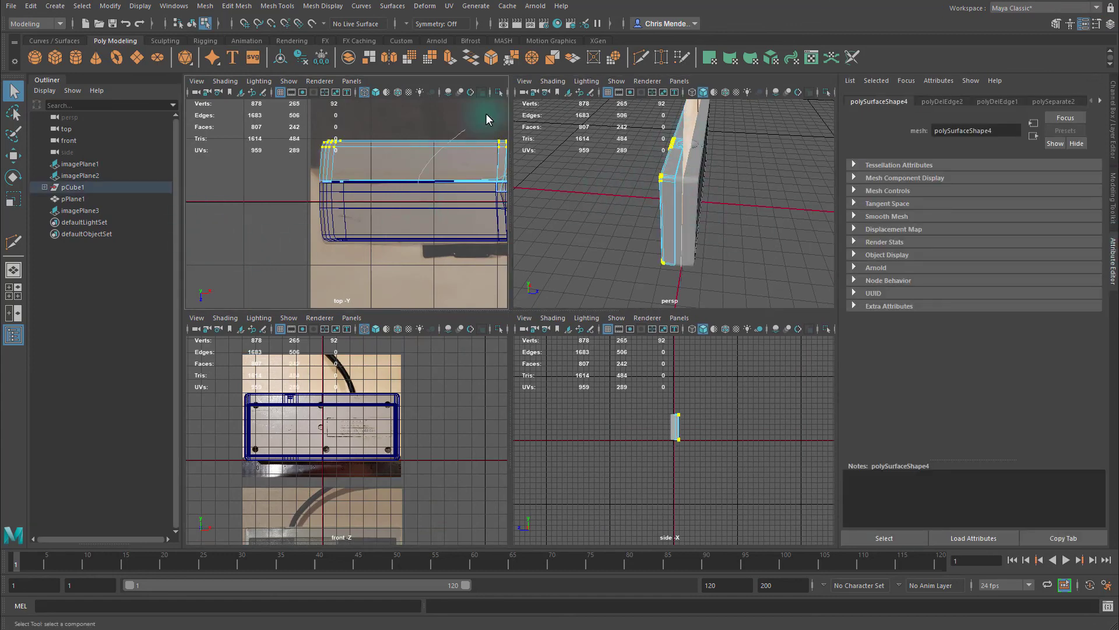
pyautogui.moveTo(487, 120); pyautogui.dragTo(487, 119, button='right')
pyautogui.click(412, 370)
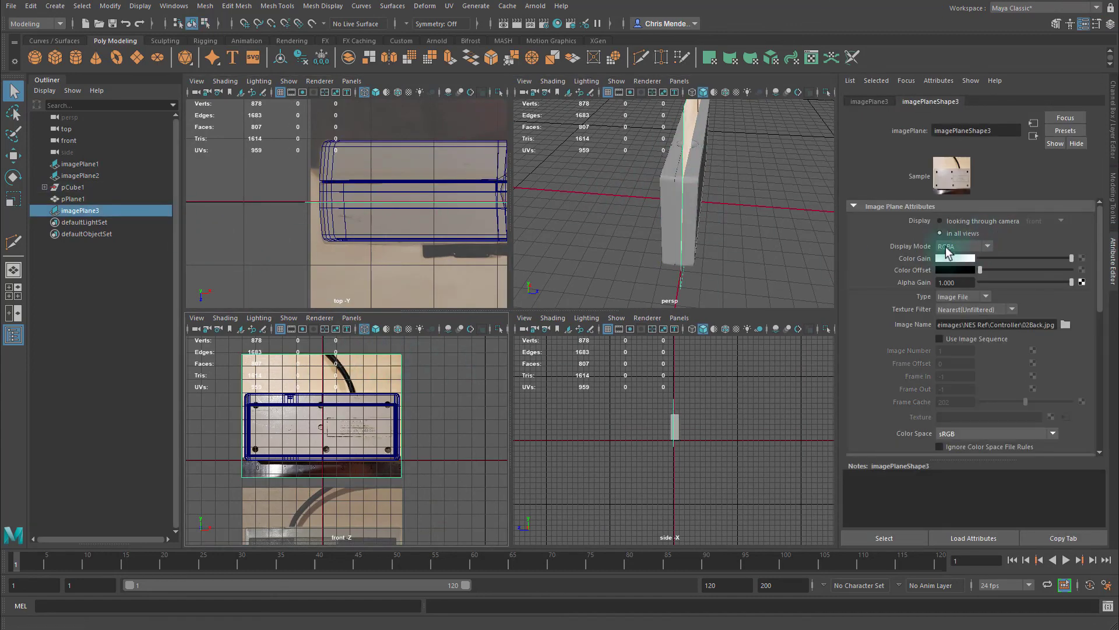
pyautogui.click(940, 221)
pyautogui.click(960, 282)
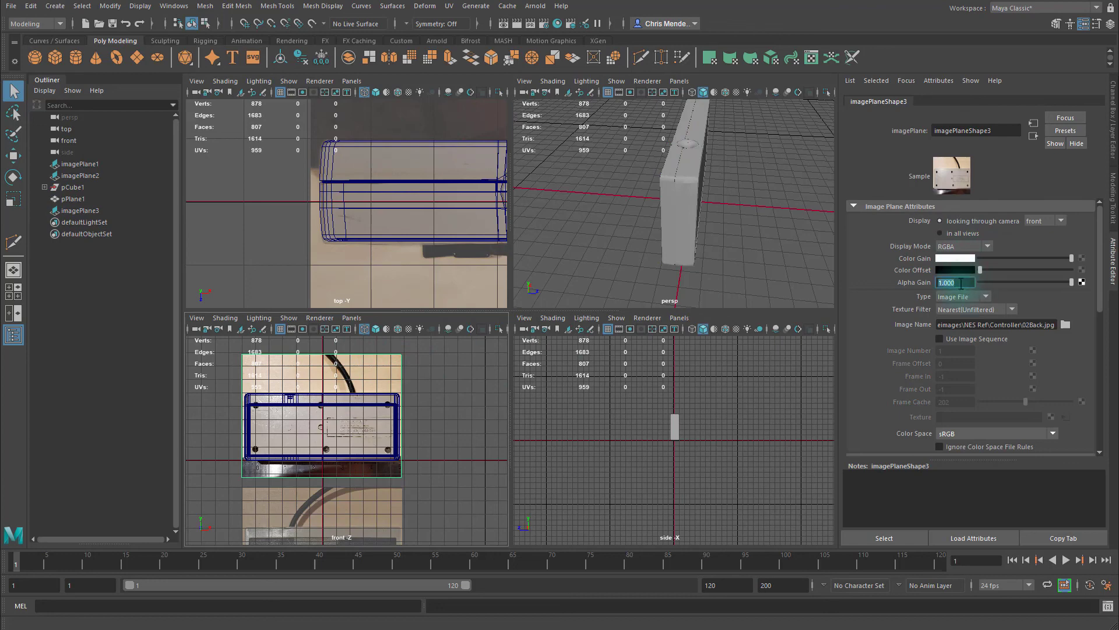
pyautogui.write('0.5')
pyautogui.press('Return')
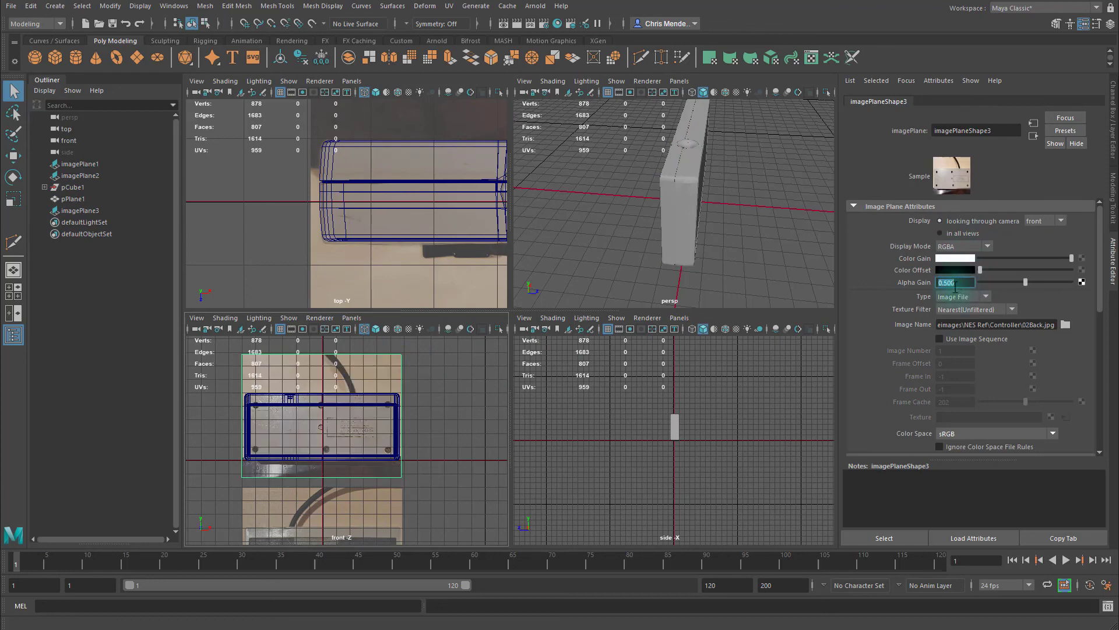